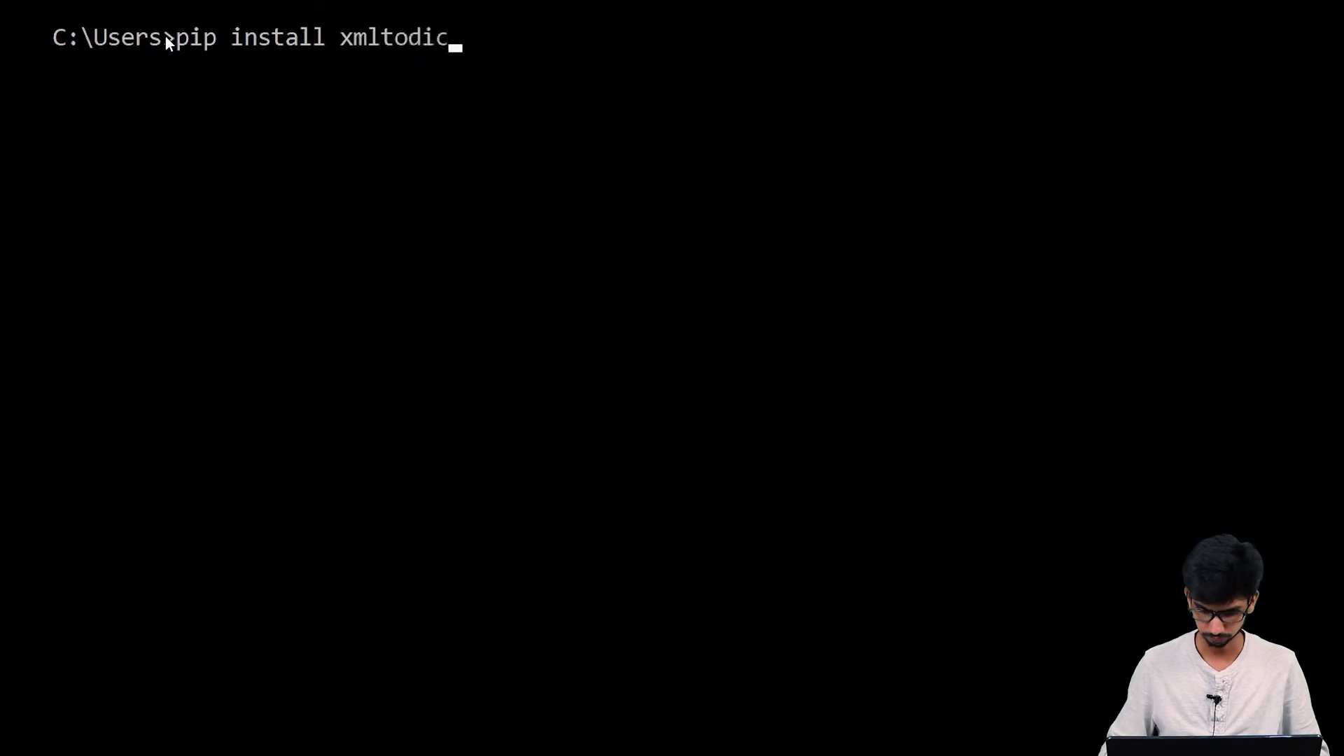
{"action": "type", "text": "t"}
Step: Run pip install xmltodict so xmltodict 0.11.0 installs successfully
{"action": "key", "text": "Return"}
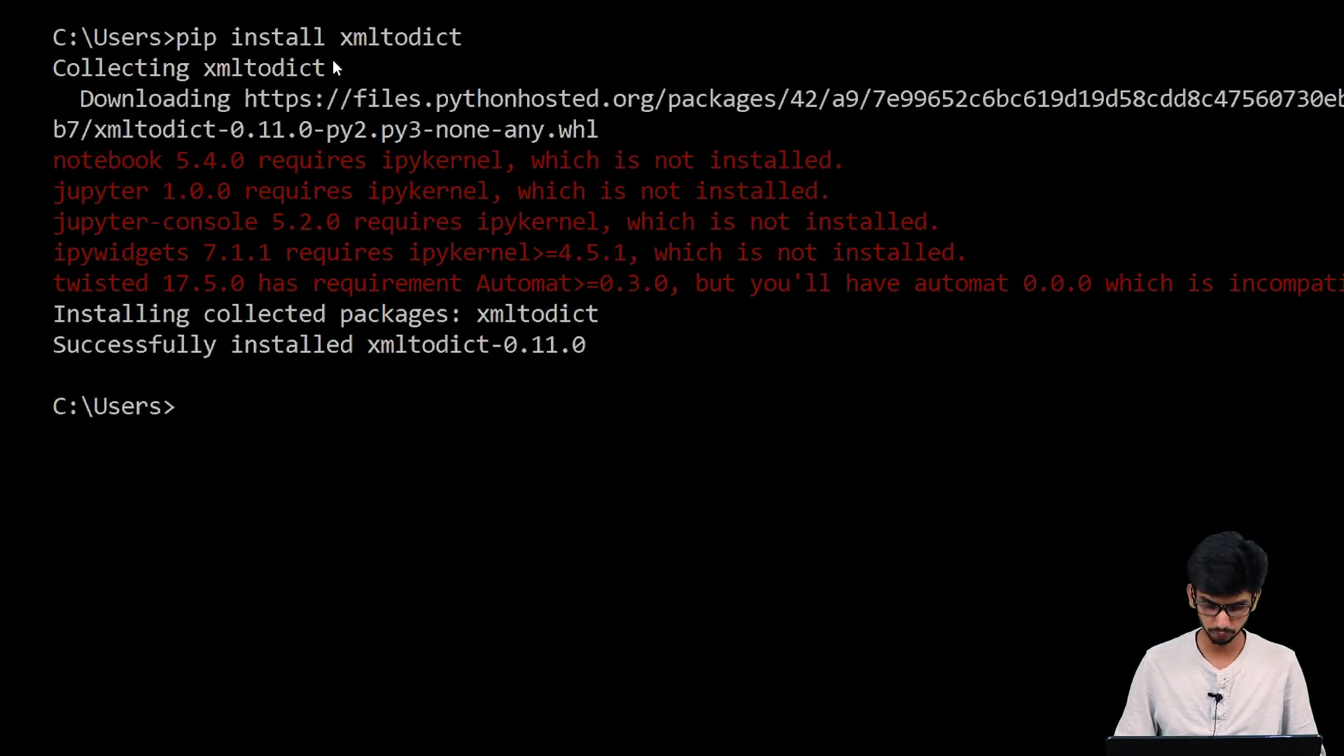
{"action": "type", "text": "pip "}
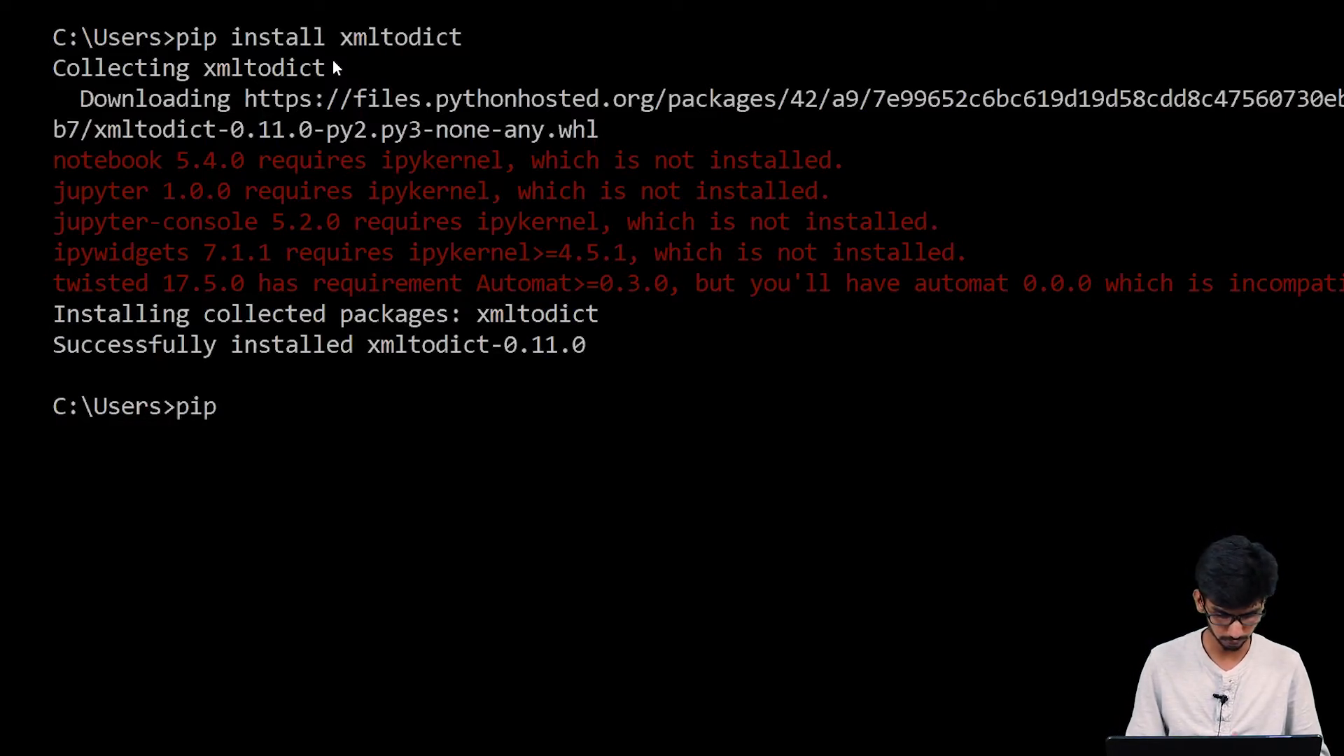
{"action": "type", "text": "freeze"}
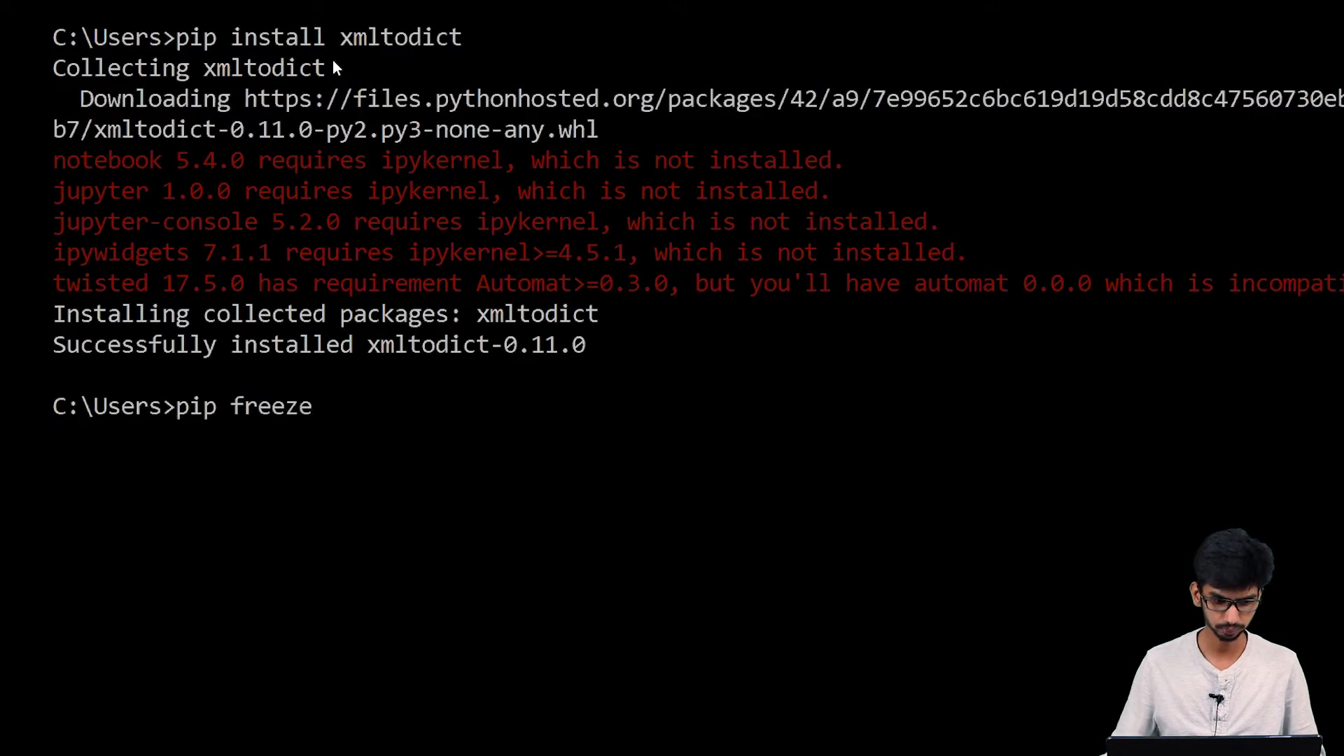
Step: Run pip freeze, start Python 3.6.4 and import xmltodict without errors
{"action": "key", "text": "Return"}
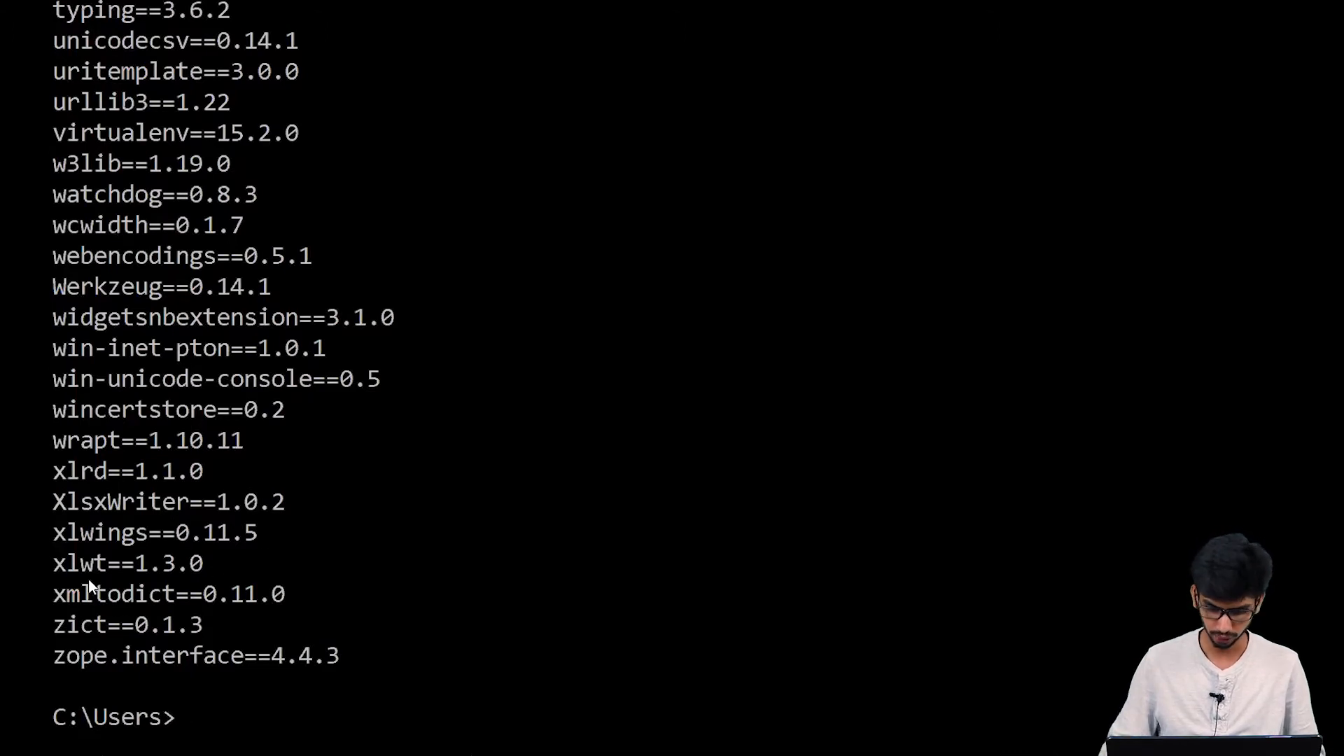
{"action": "type", "text": "pyt"}
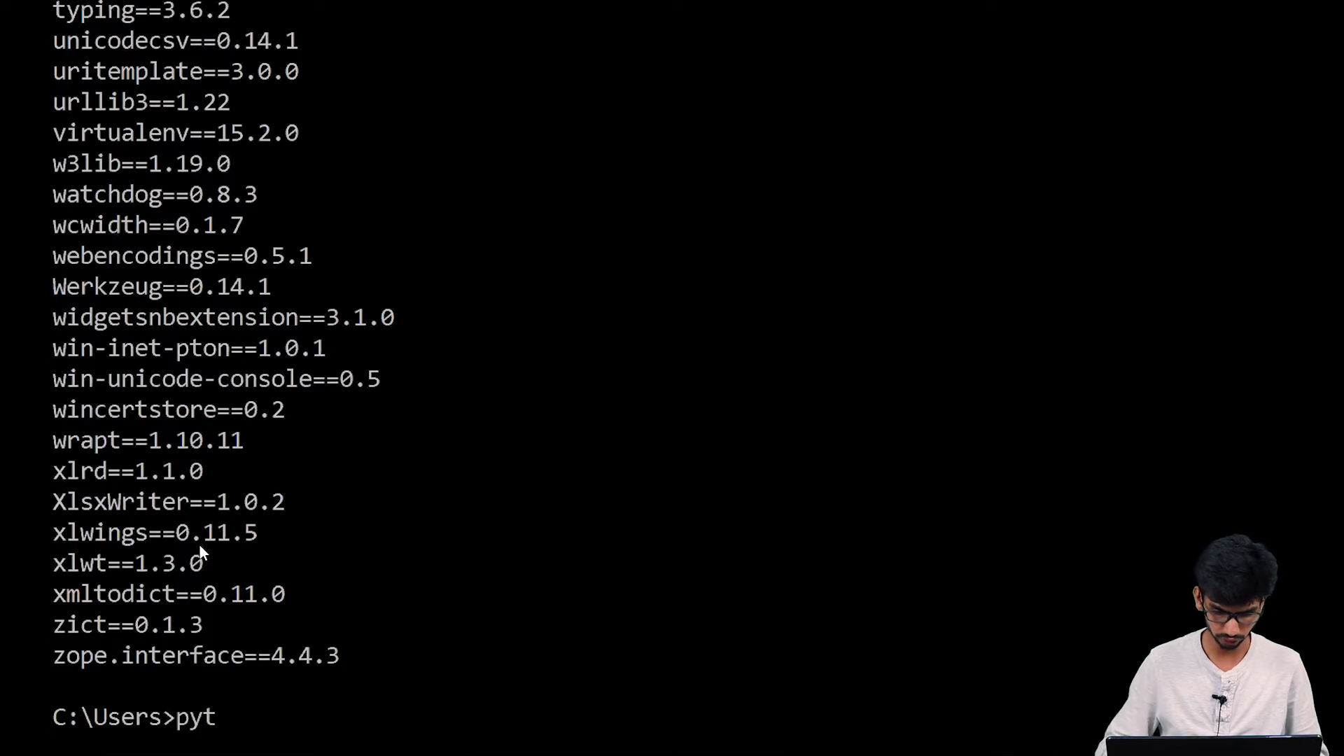
{"action": "type", "text": "hon"}
{"action": "key", "text": "Return"}
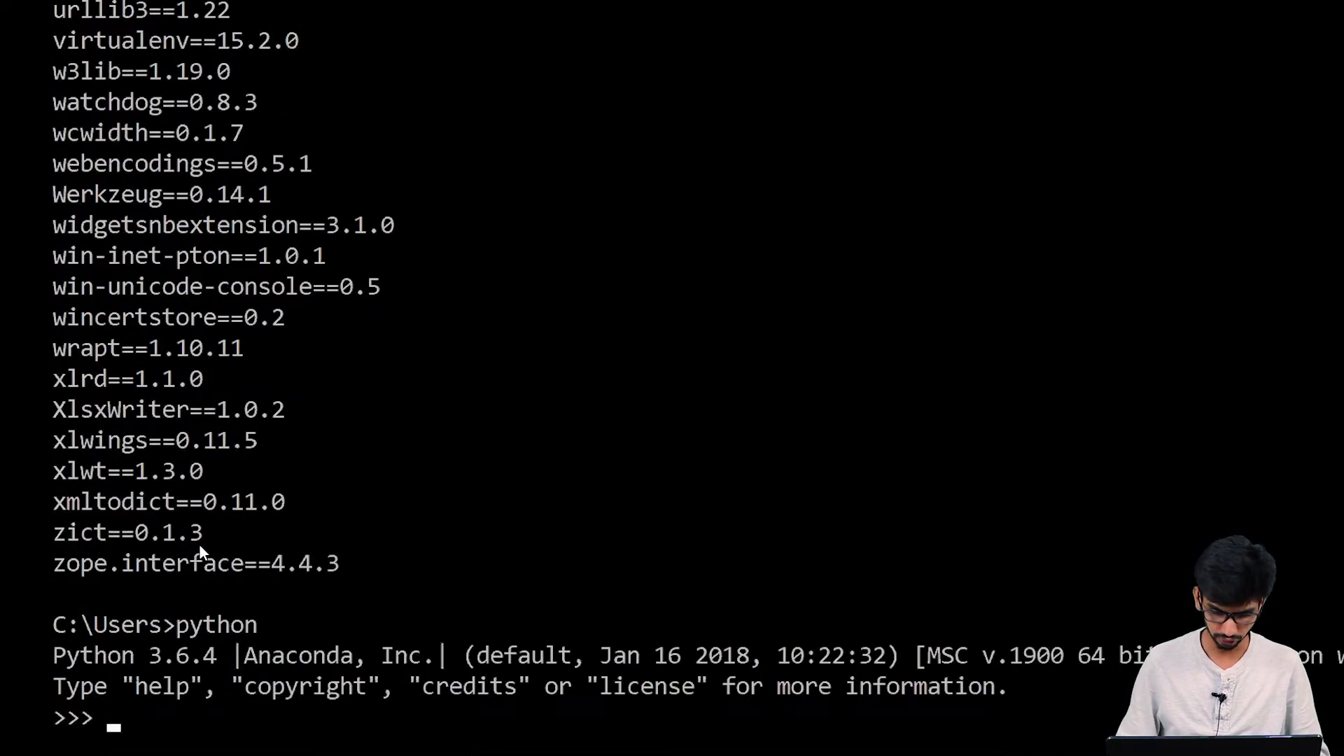
{"action": "type", "text": "impo"}
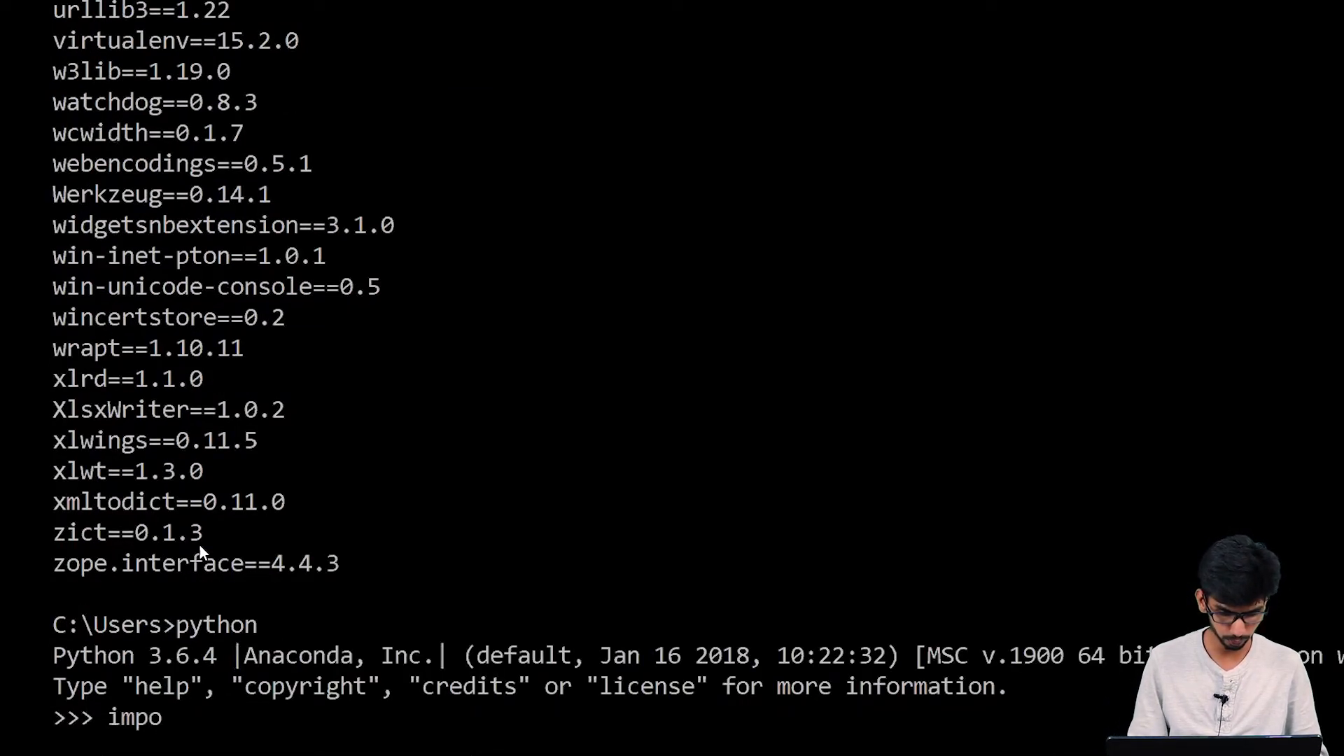
{"action": "type", "text": "rt"}
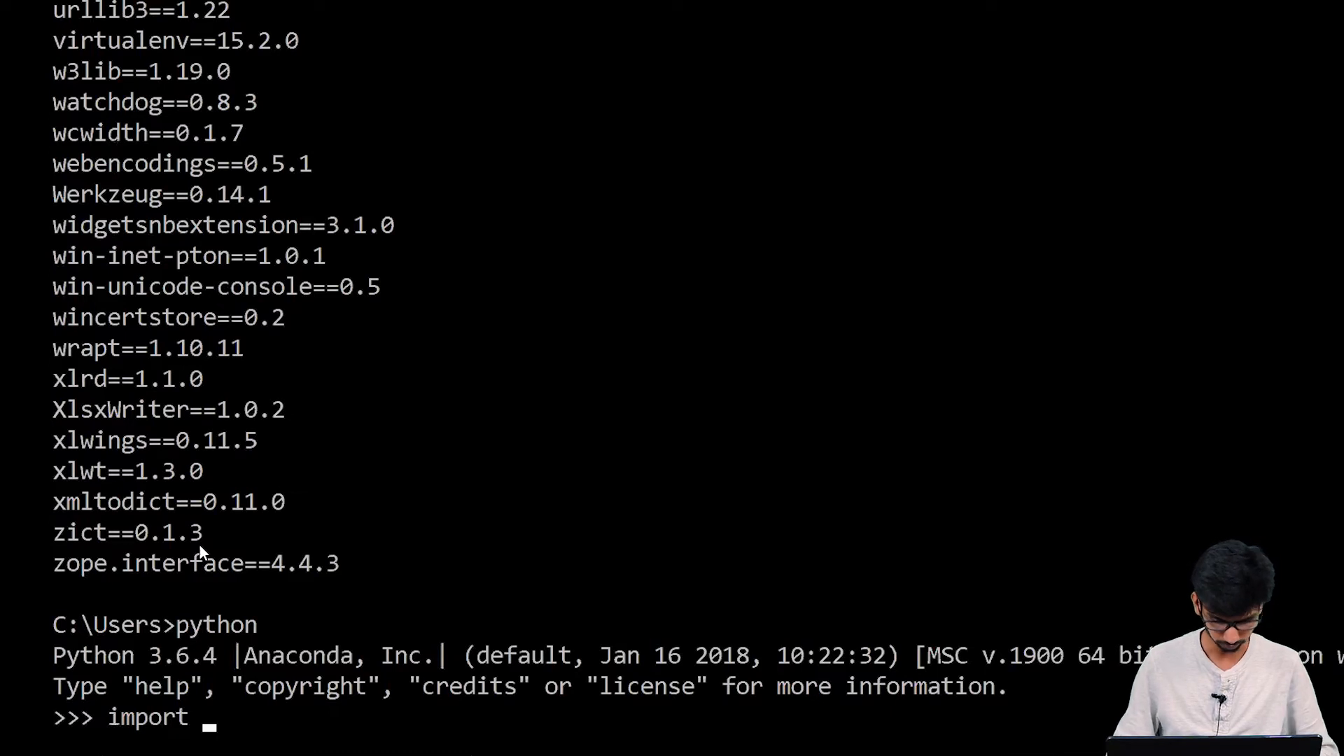
{"action": "type", "text": " xmlto"}
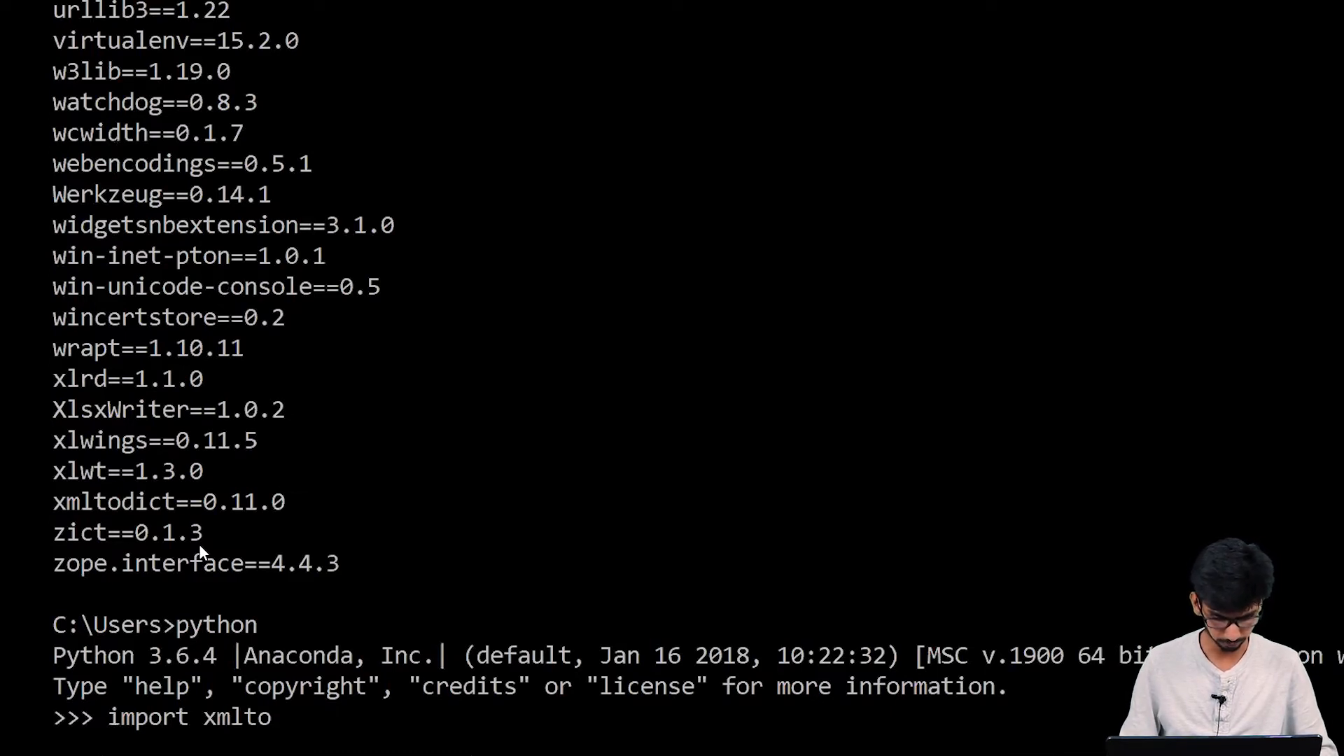
{"action": "type", "text": "dict"}
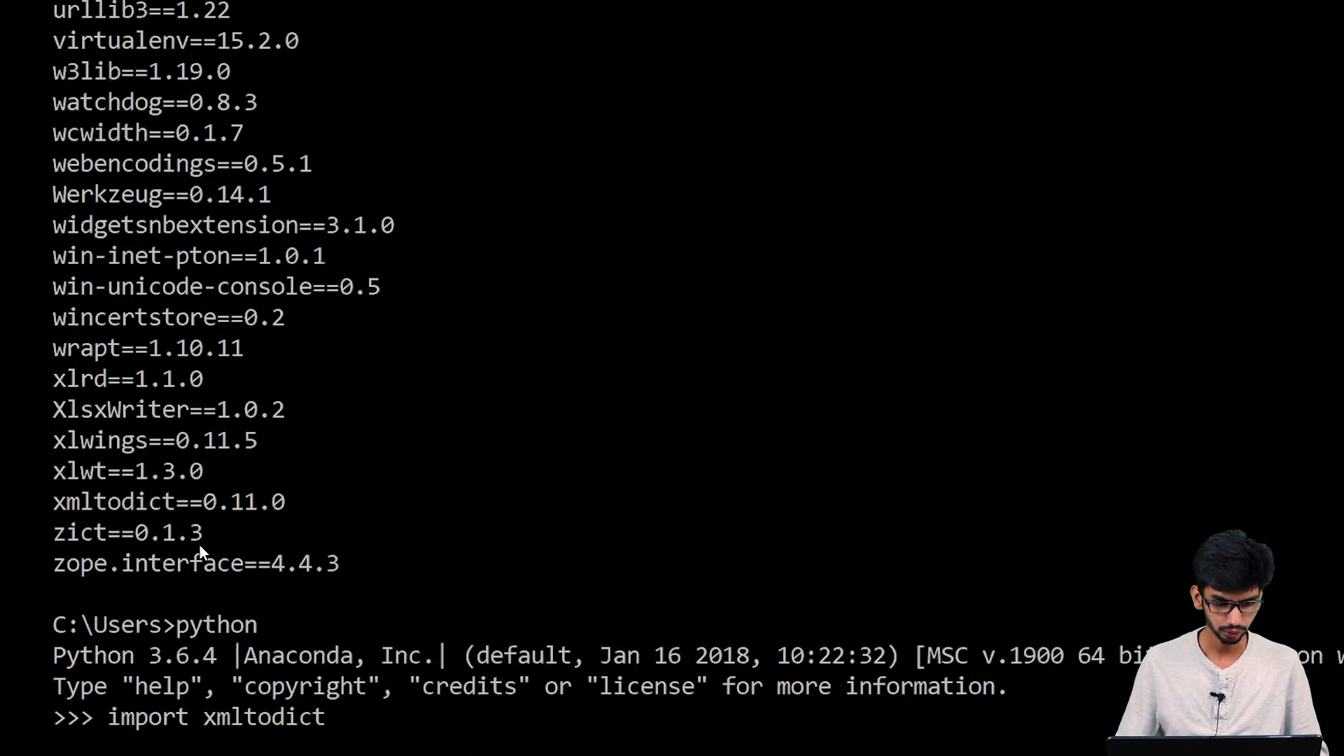
{"action": "key", "text": "Return"}
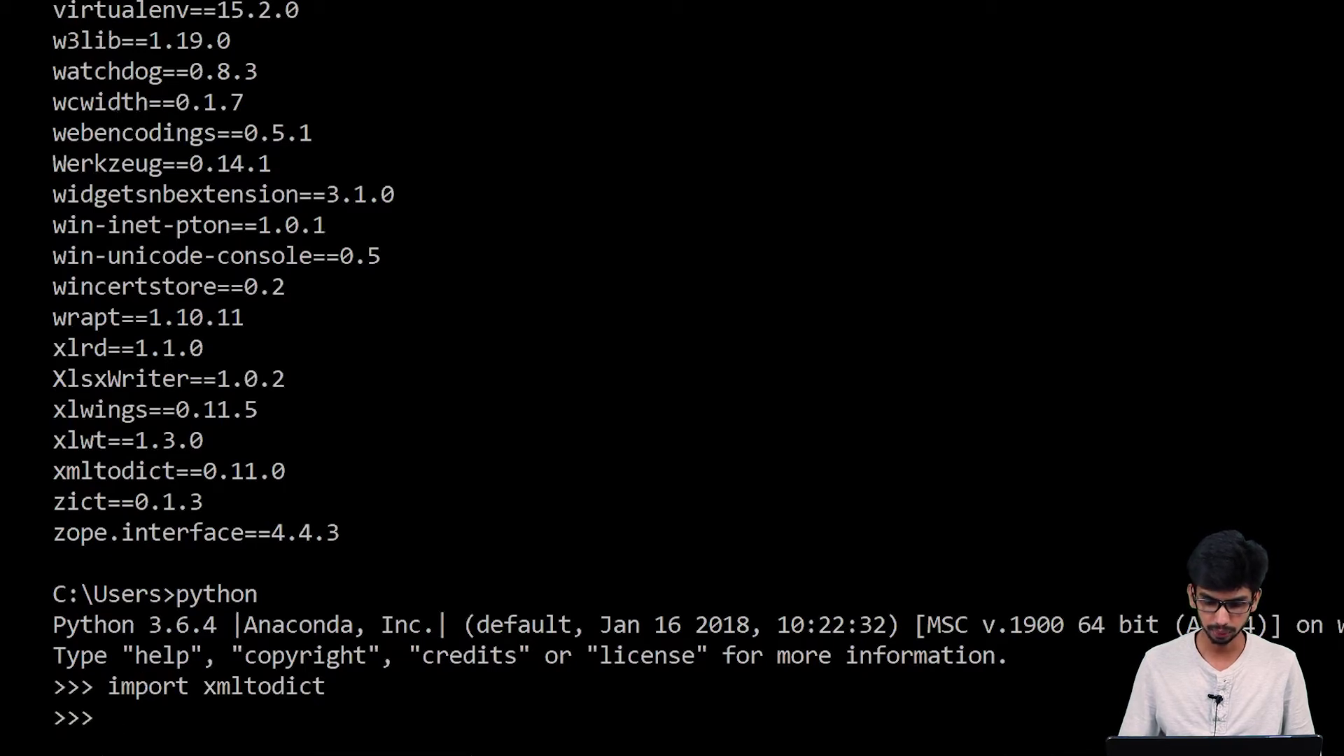
Step: Switch to xml_input.xml and review its Result, Message, ErrorCode and RequestcCode elements
{"action": "key", "text": "alt+Tab"}
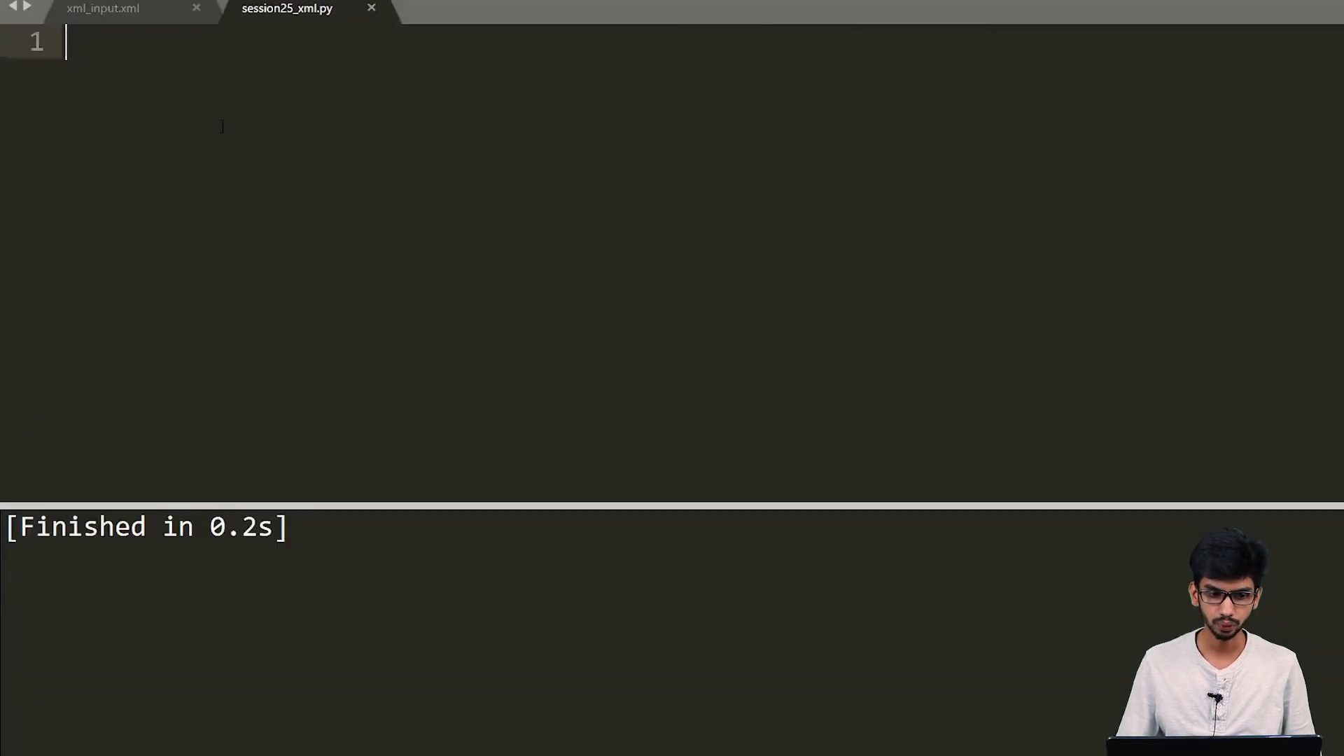
{"action": "left_click", "coordinate": [117, 11]}
{"action": "left_click", "coordinate": [272, 111]}
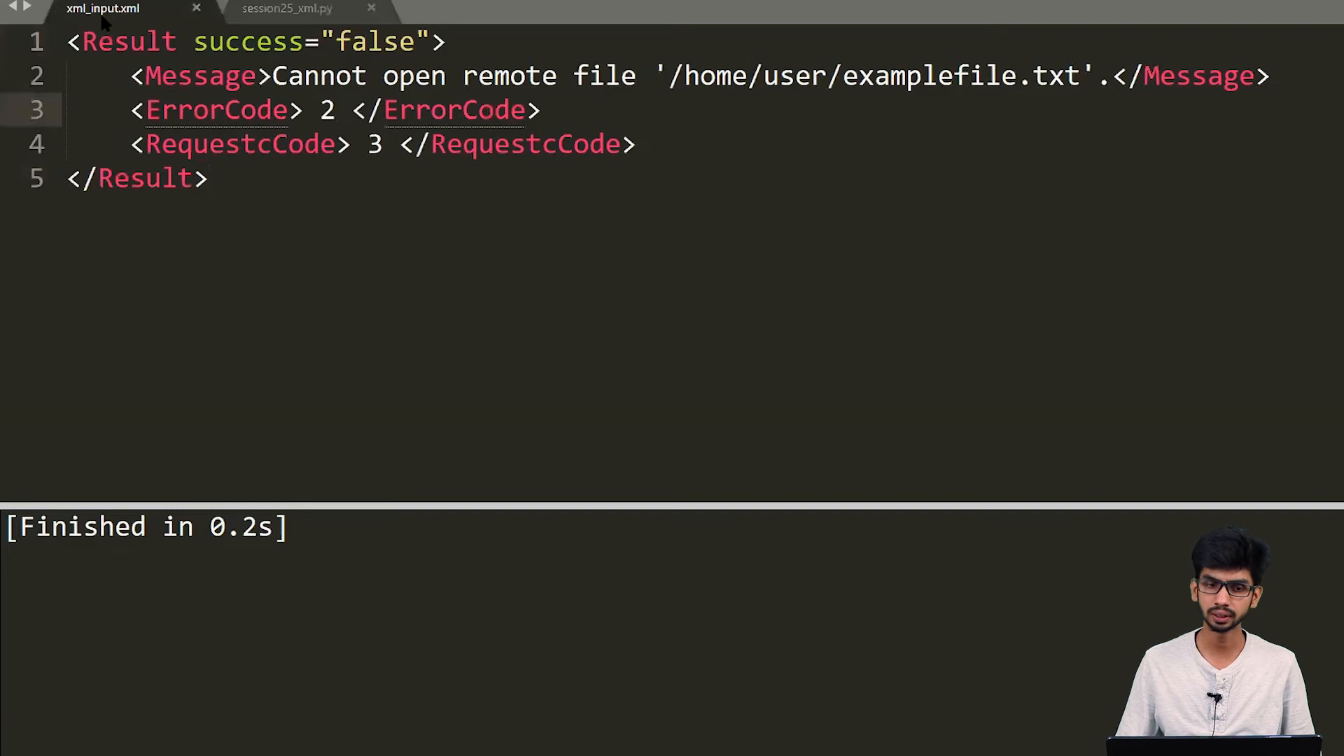
{"action": "left_click", "coordinate": [380, 144]}
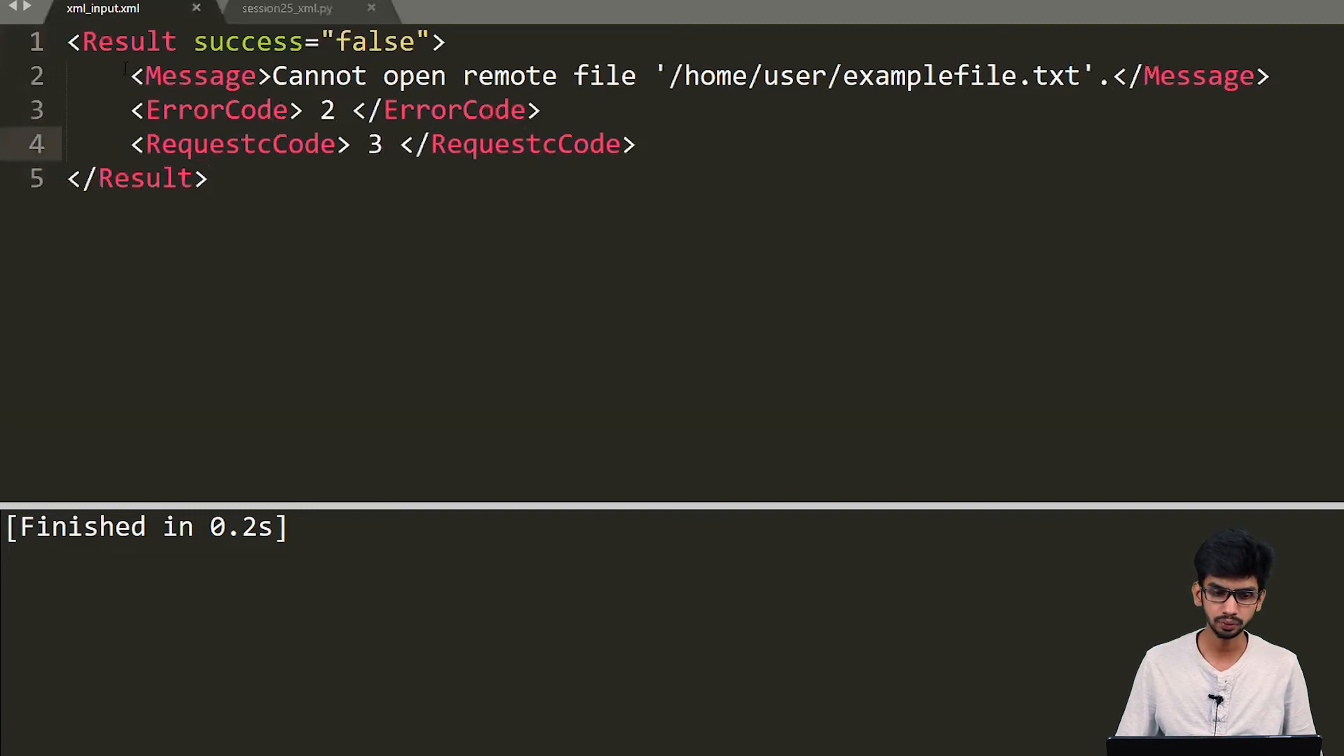
{"action": "left_click", "coordinate": [321, 145]}
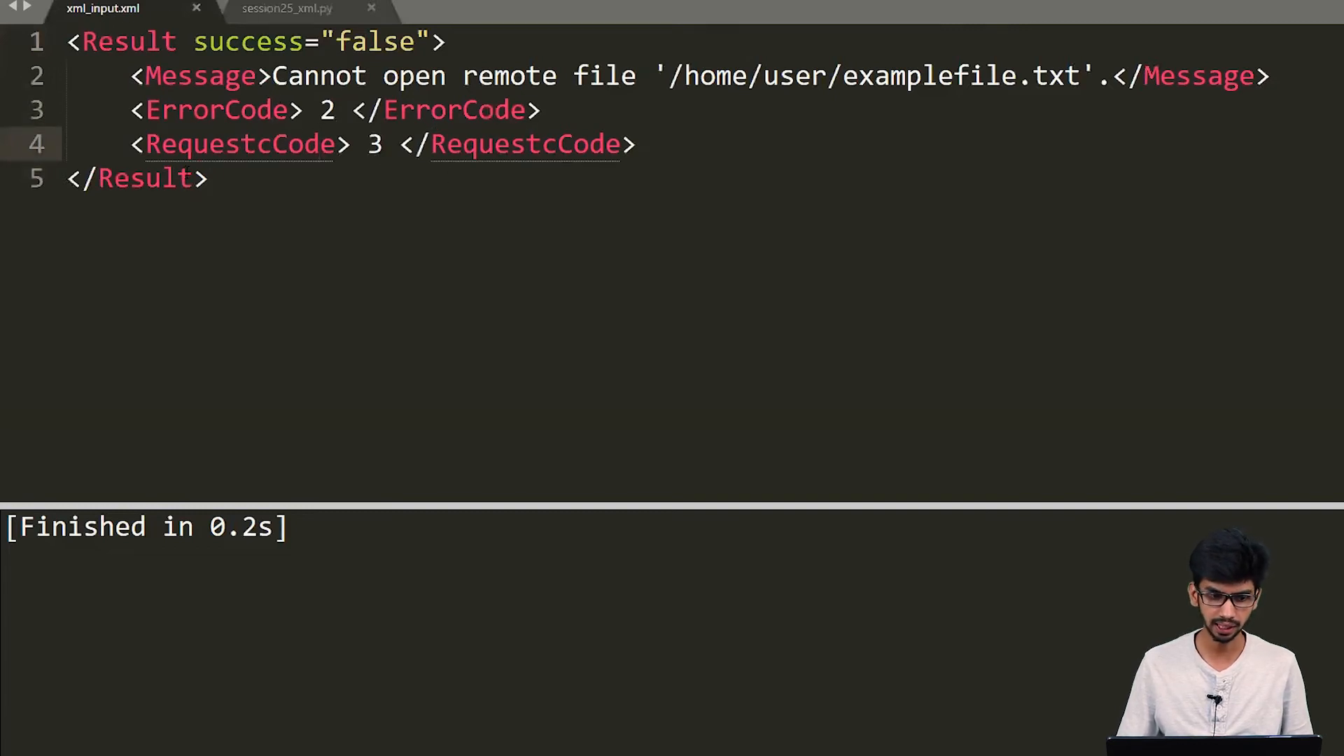
{"action": "left_click", "coordinate": [150, 76]}
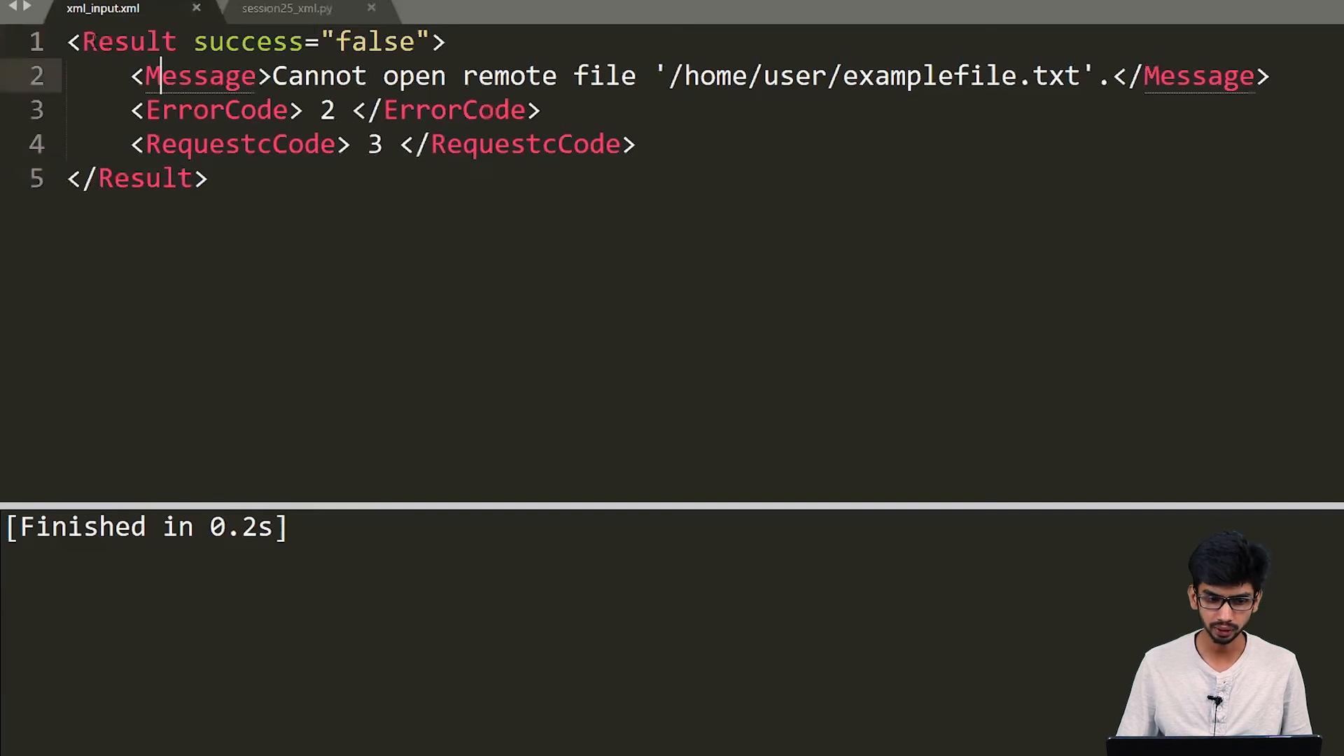
{"action": "left_click", "coordinate": [91, 42]}
{"action": "left_click", "coordinate": [97, 178]}
{"action": "left_click_drag", "start_coordinate": [67, 179], "coordinate": [227, 184]}
{"action": "left_click", "coordinate": [161, 75]}
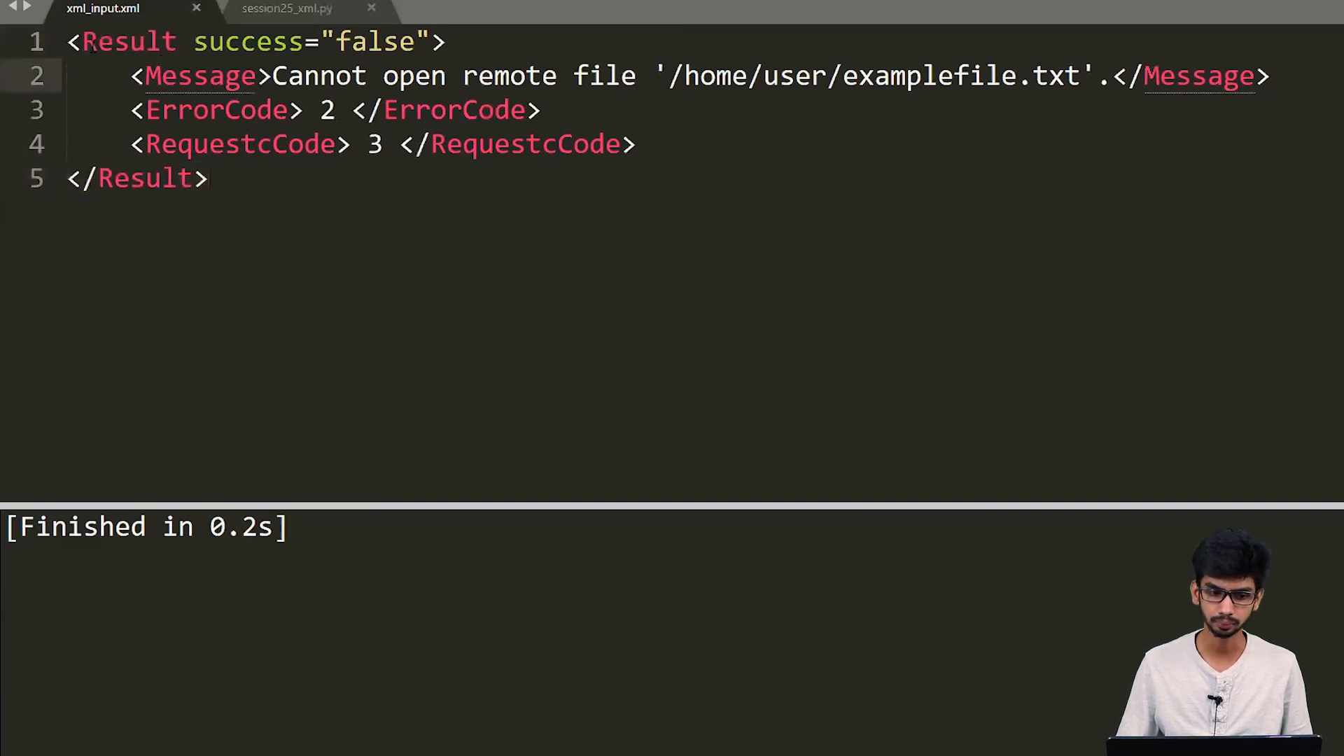
{"action": "left_click_drag", "start_coordinate": [97, 42], "coordinate": [129, 42]}
{"action": "left_click", "coordinate": [225, 76]}
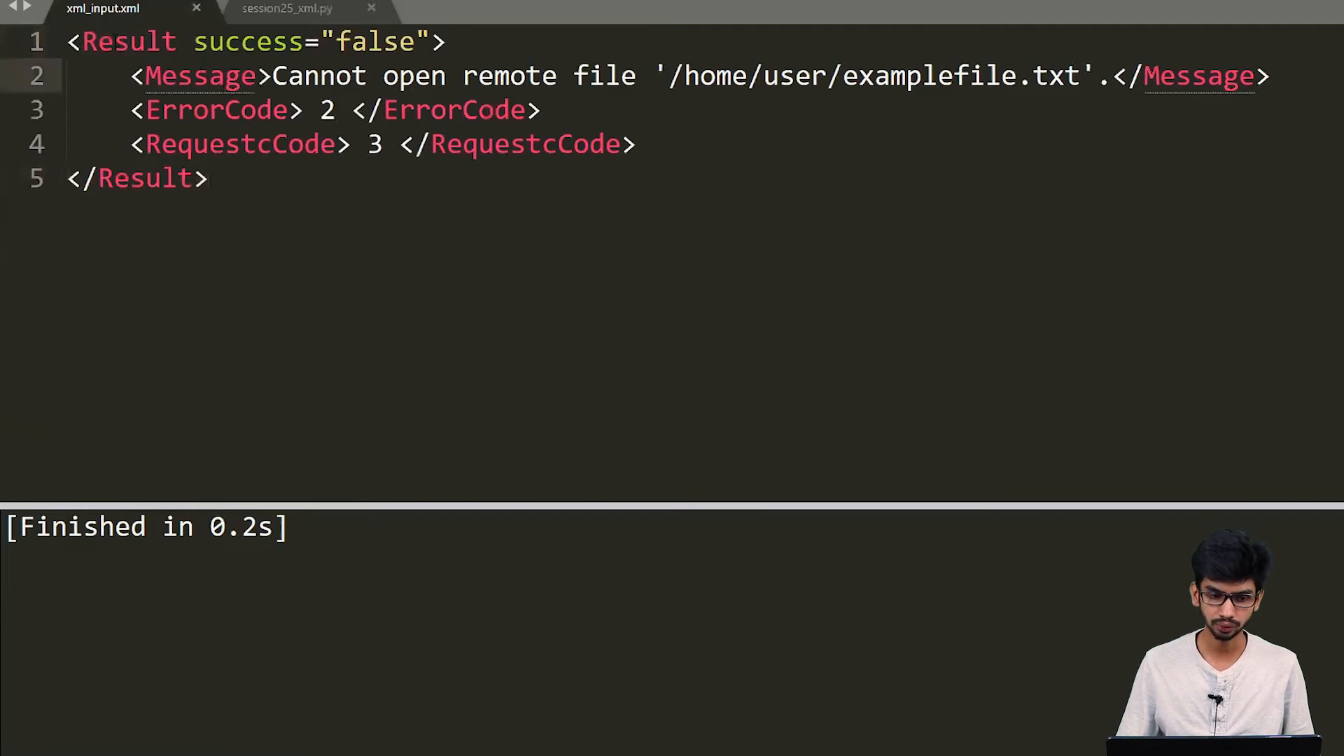
{"action": "left_click", "coordinate": [98, 43]}
{"action": "left_click", "coordinate": [179, 110]}
Step: Review the success attribute and the Message, ErrorCode and RequestcCode tag names
{"action": "left_click_drag", "start_coordinate": [198, 43], "coordinate": [414, 42]}
{"action": "left_click", "coordinate": [334, 76]}
{"action": "left_click_drag", "start_coordinate": [192, 42], "coordinate": [399, 47]}
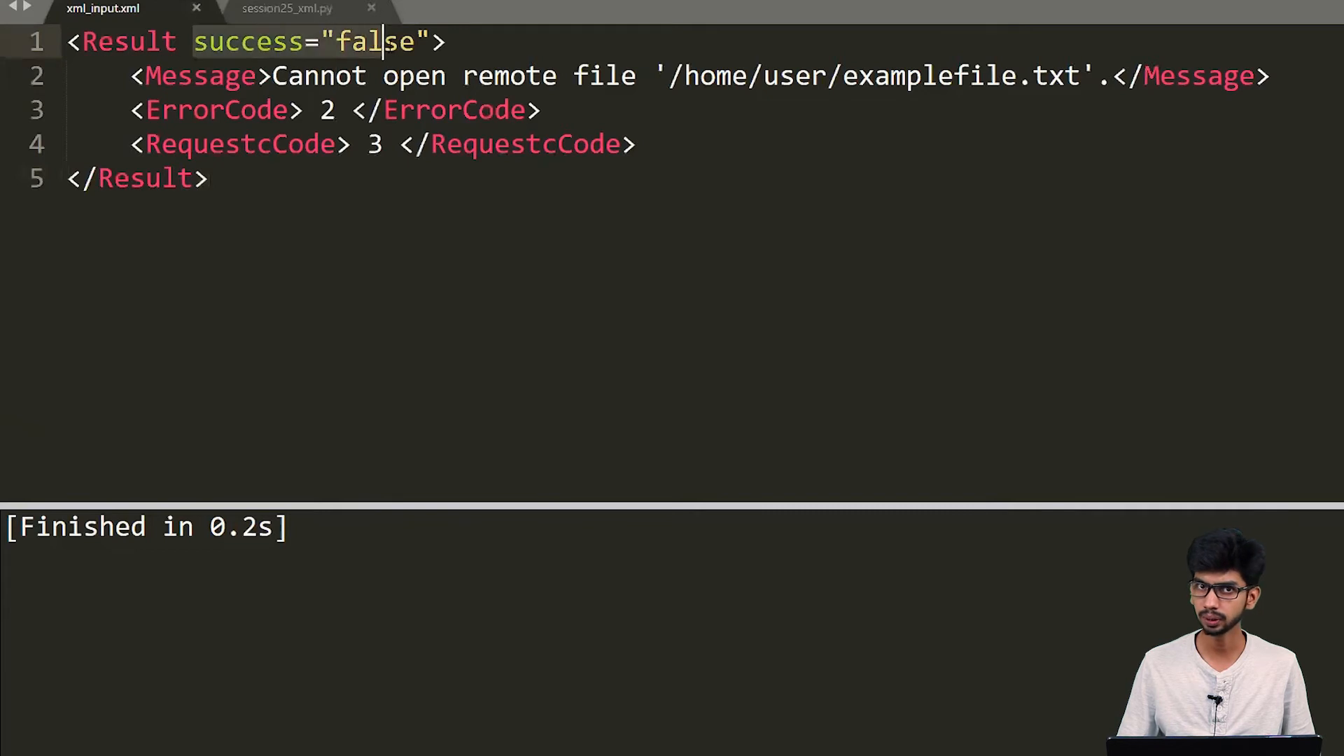
{"action": "left_click", "coordinate": [361, 184]}
{"action": "key", "text": "Up"}
{"action": "key", "text": "Up"}
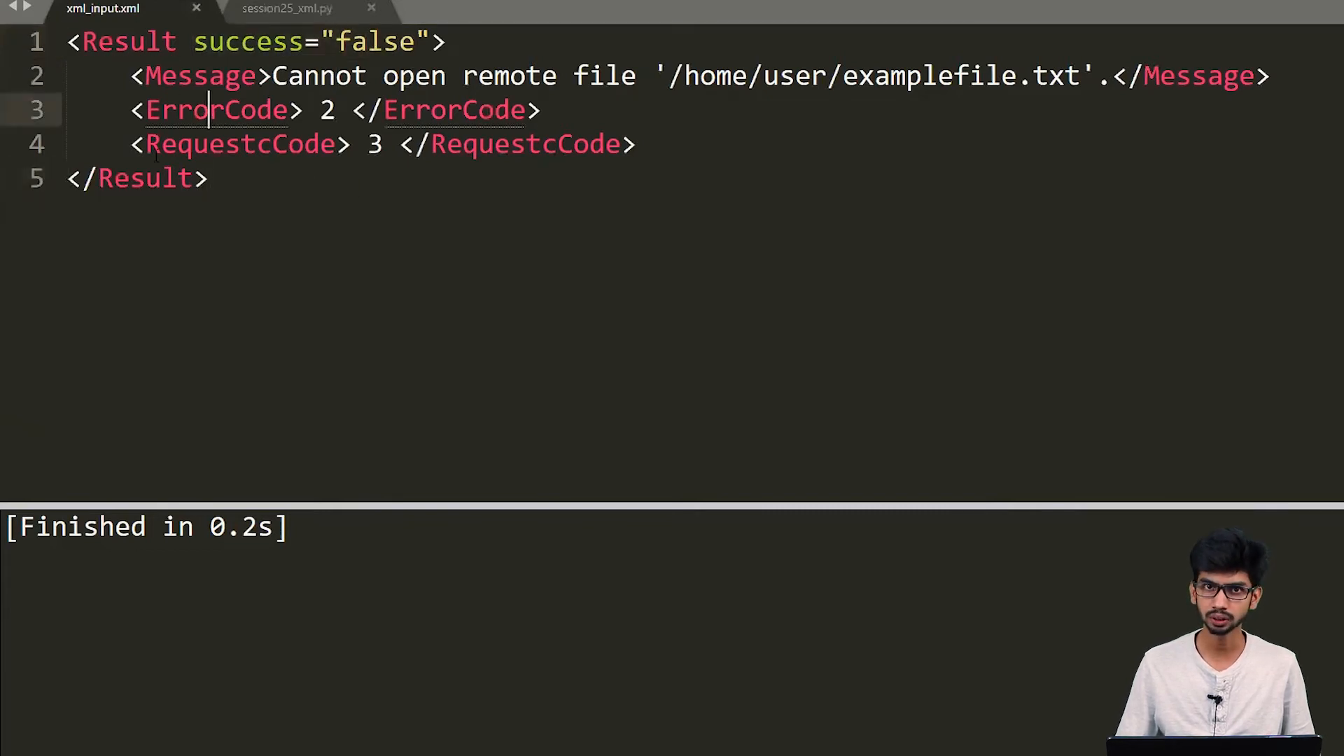
{"action": "left_click", "coordinate": [243, 76]}
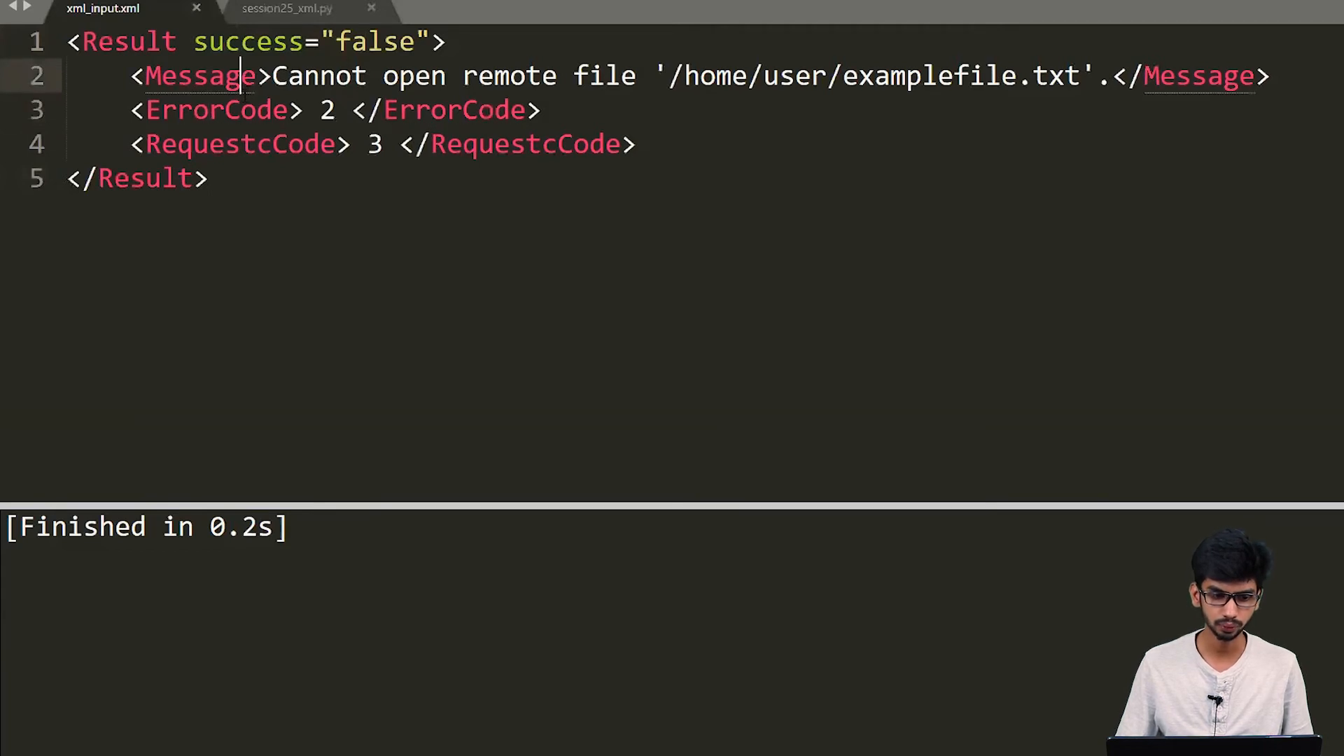
{"action": "left_click", "coordinate": [192, 144]}
{"action": "double_click", "coordinate": [200, 76]}
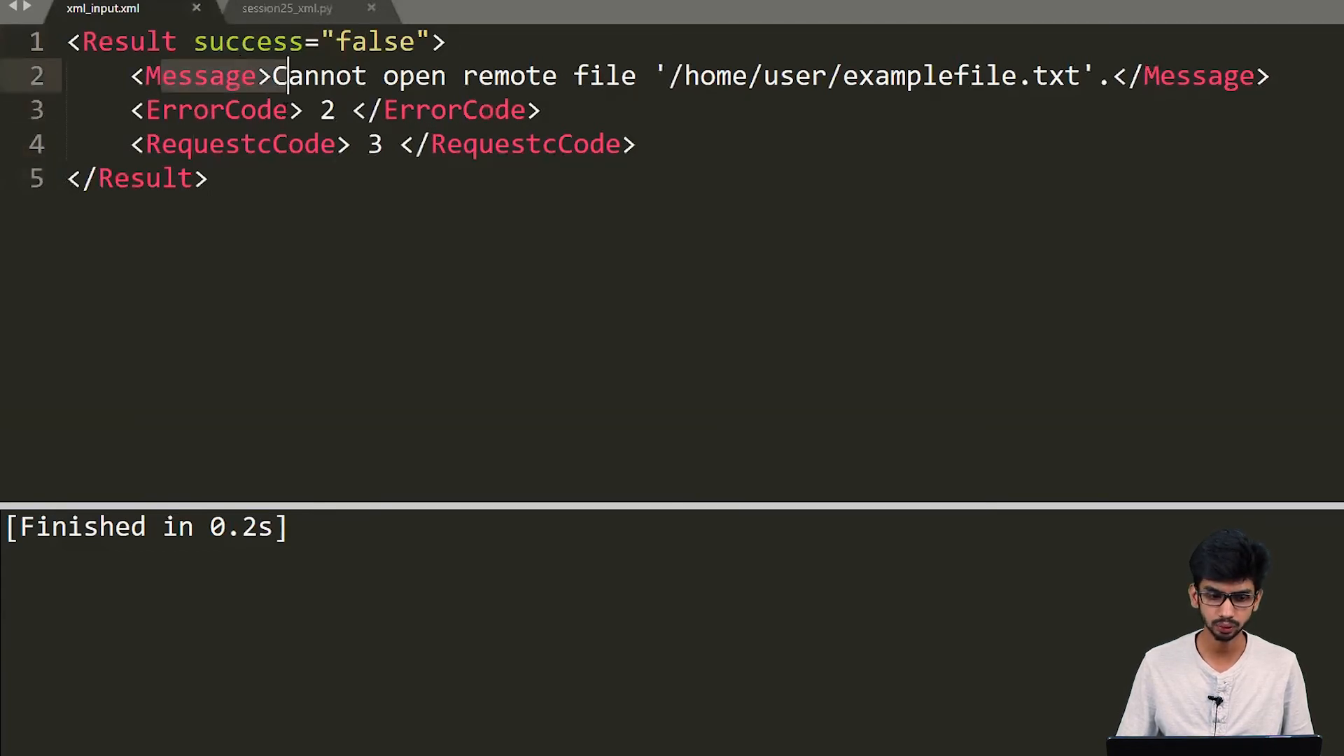
{"action": "left_click_drag", "start_coordinate": [176, 109], "coordinate": [256, 109]}
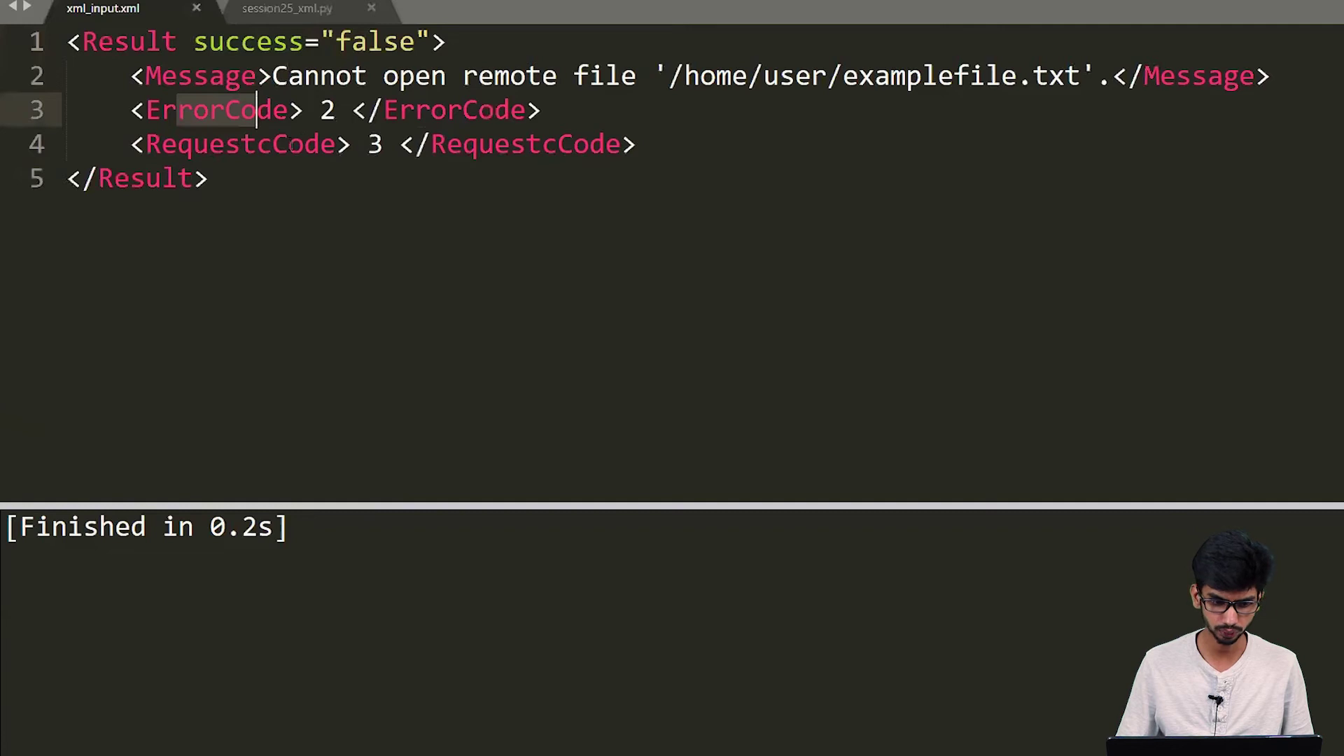
Step: Delete the stray c from both RequestcCode tags so they read RequestCode, and save the file
{"action": "left_click", "coordinate": [272, 144]}
{"action": "key", "text": "BackSpace"}
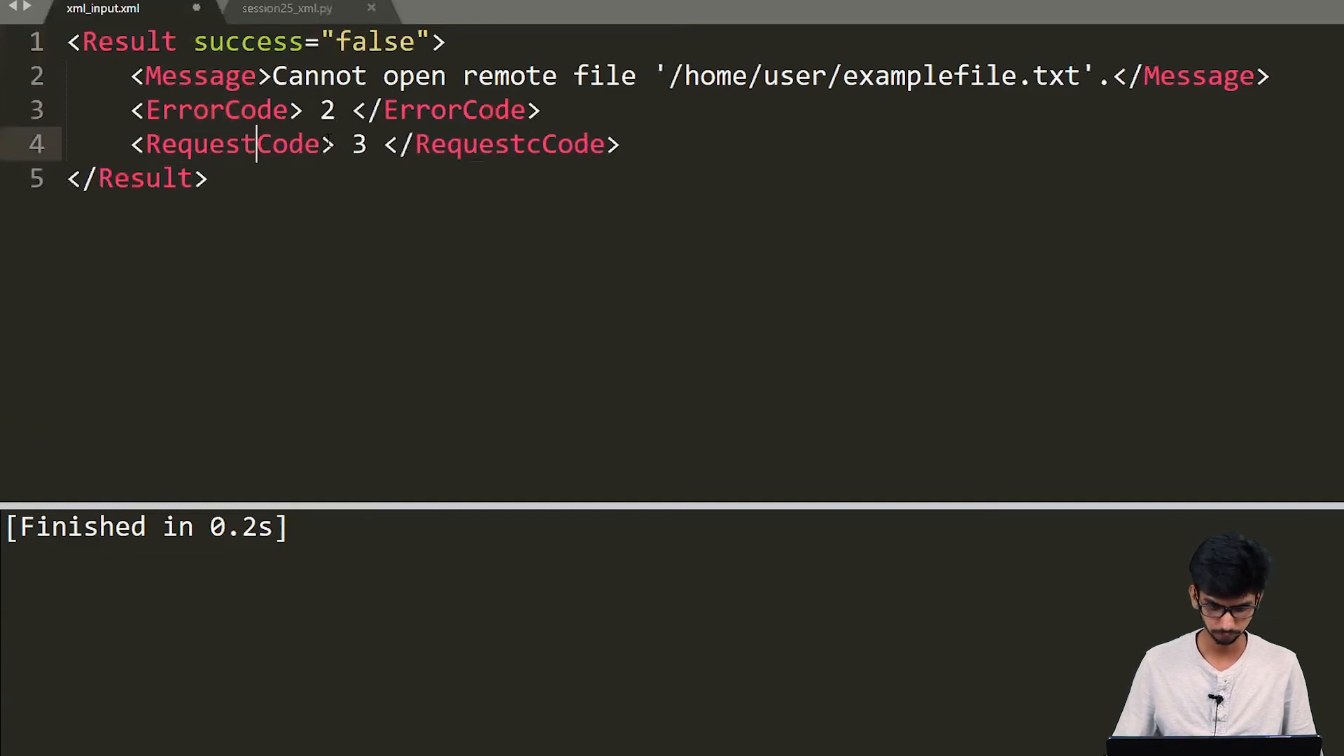
{"action": "left_click", "coordinate": [543, 143]}
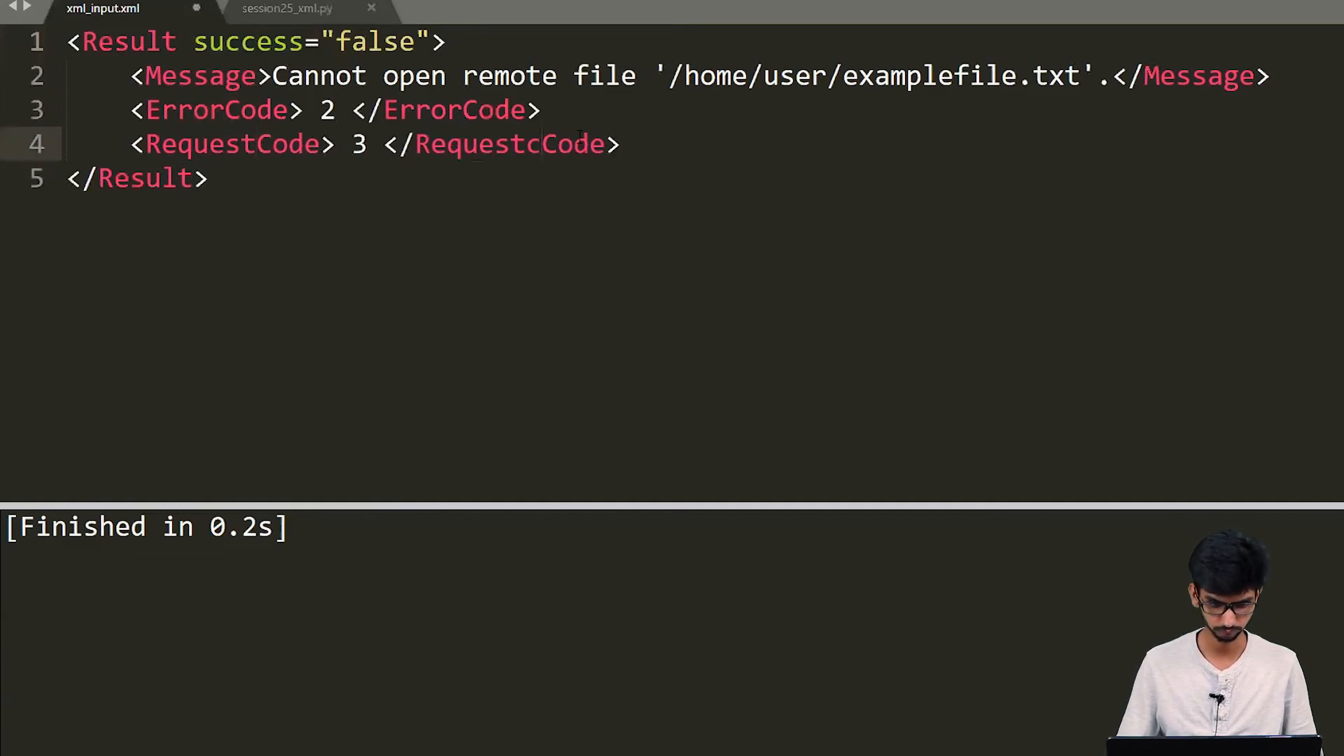
{"action": "key", "text": "BackSpace"}
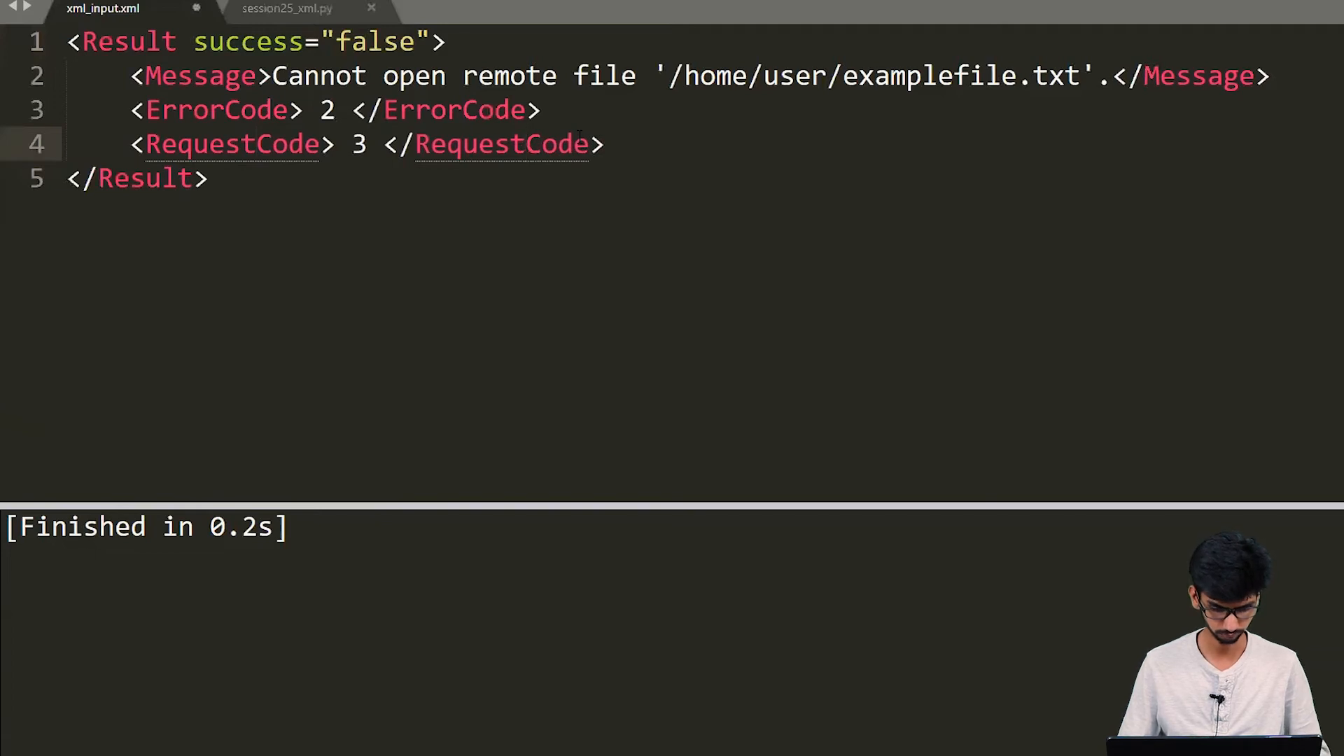
{"action": "key", "text": "ctrl+s"}
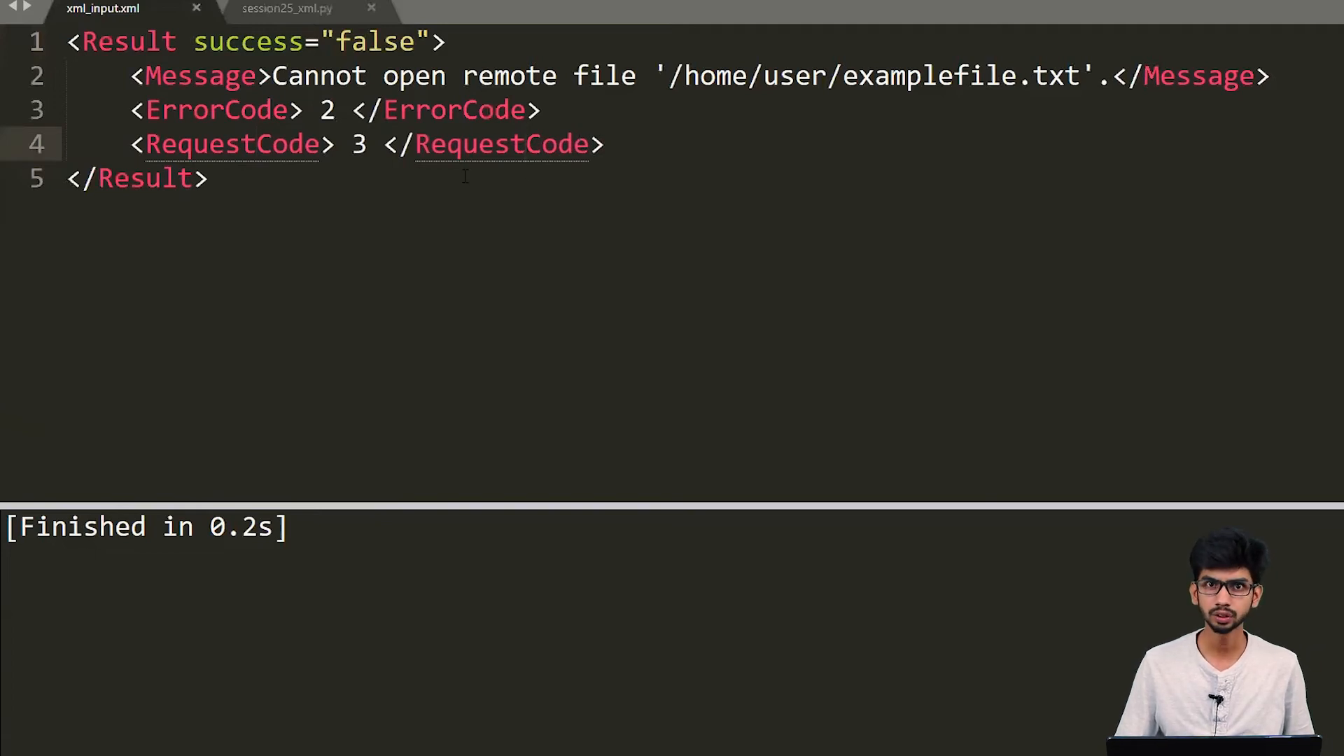
{"action": "left_click", "coordinate": [210, 42]}
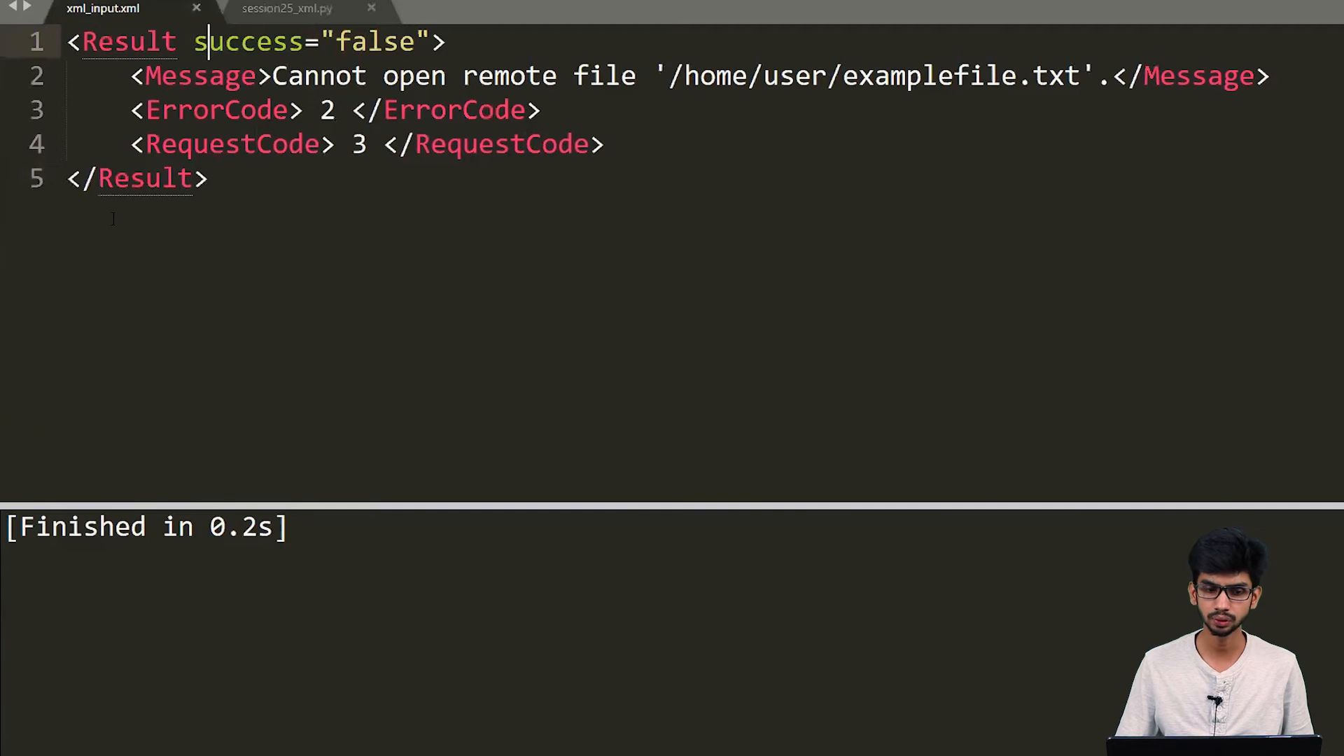
{"action": "left_click", "coordinate": [256, 87]}
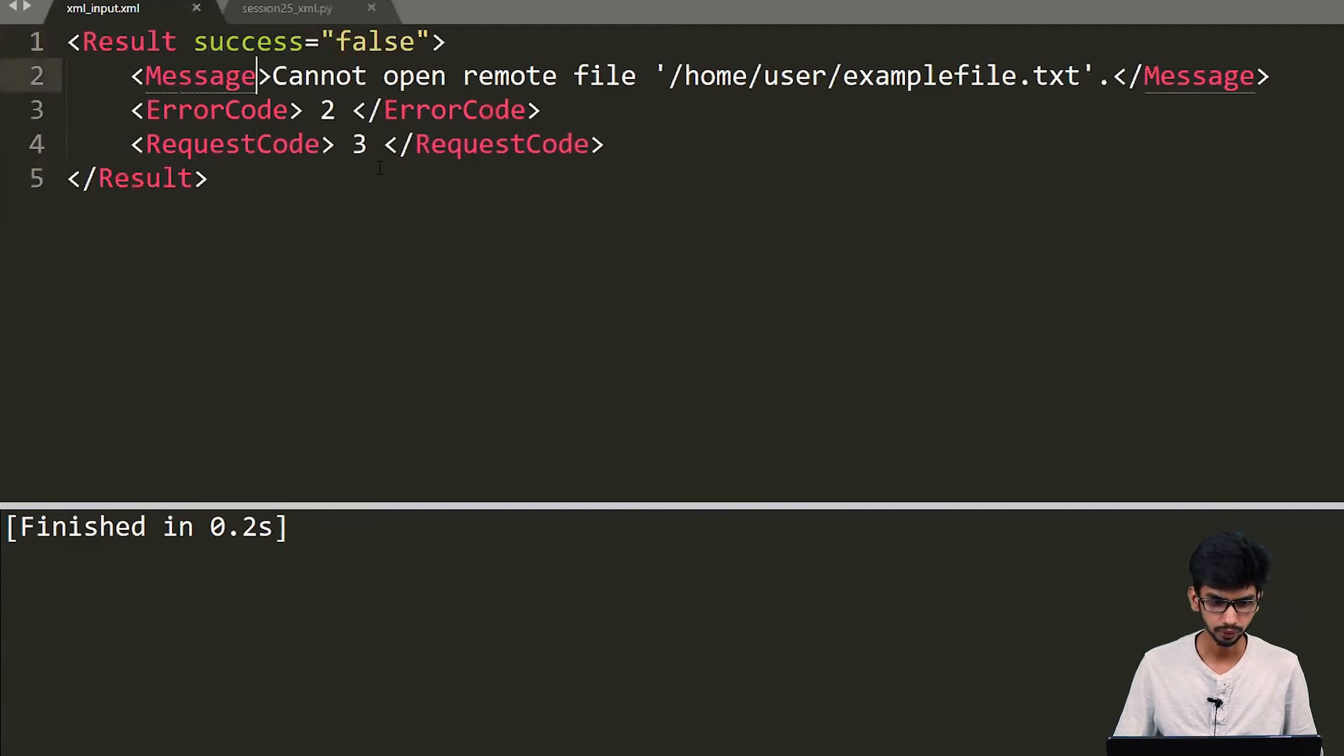
Step: In session25_xml.py, import xmltodict and open xml_input.xml in read mode
{"action": "key", "text": "ctrl+End"}
{"action": "left_click", "coordinate": [315, 9]}
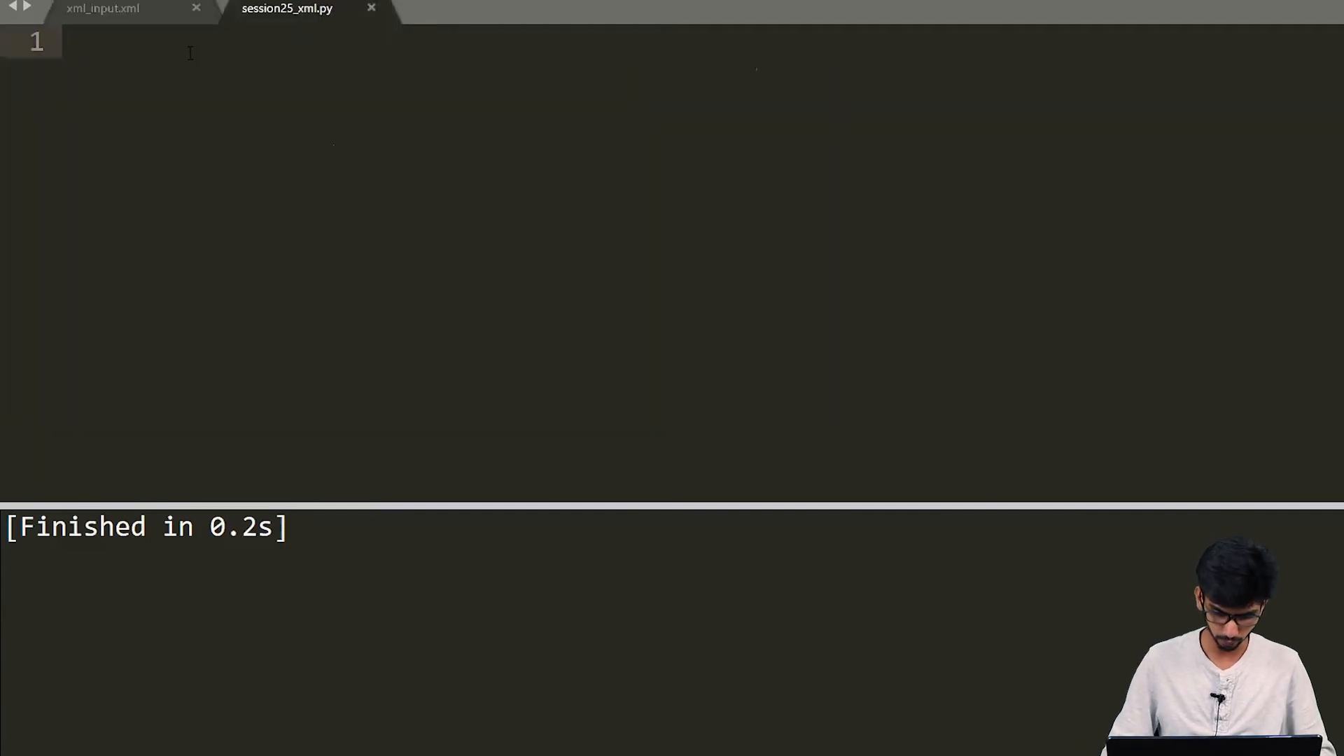
{"action": "type", "text": "import "}
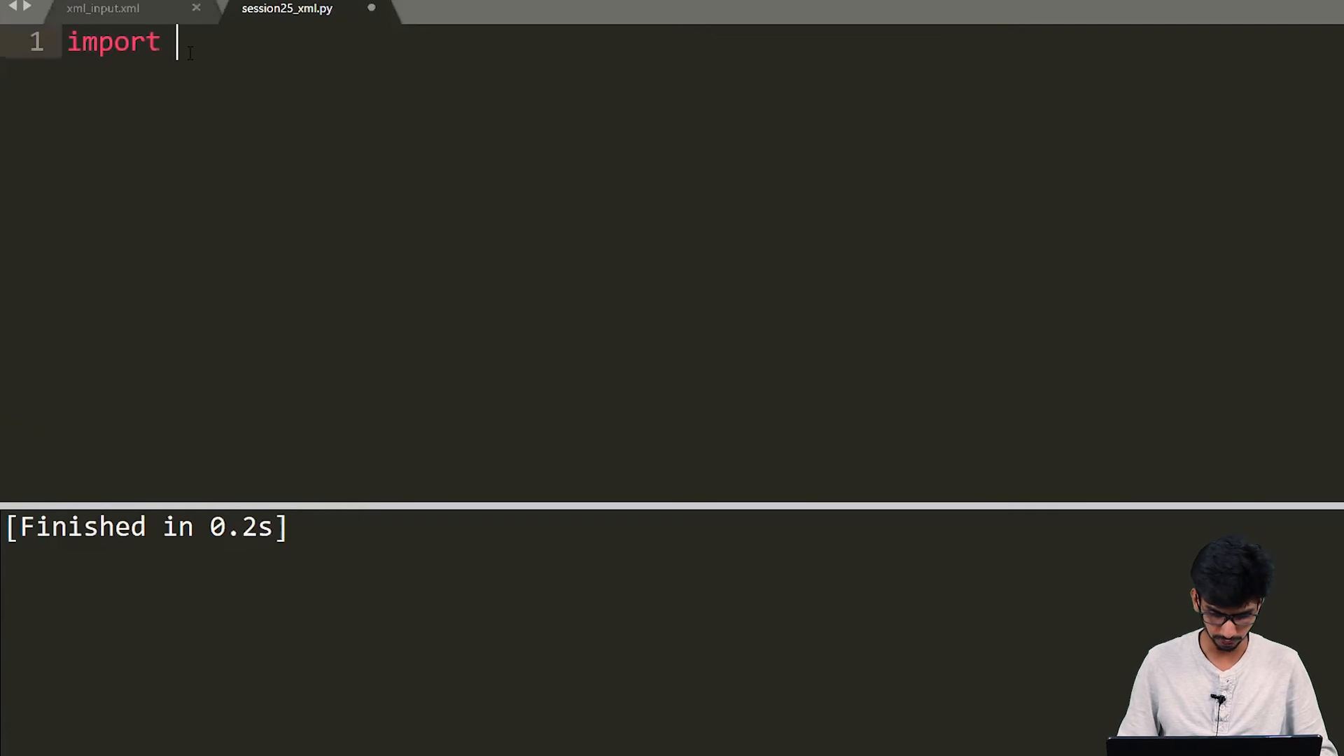
{"action": "type", "text": "x"}
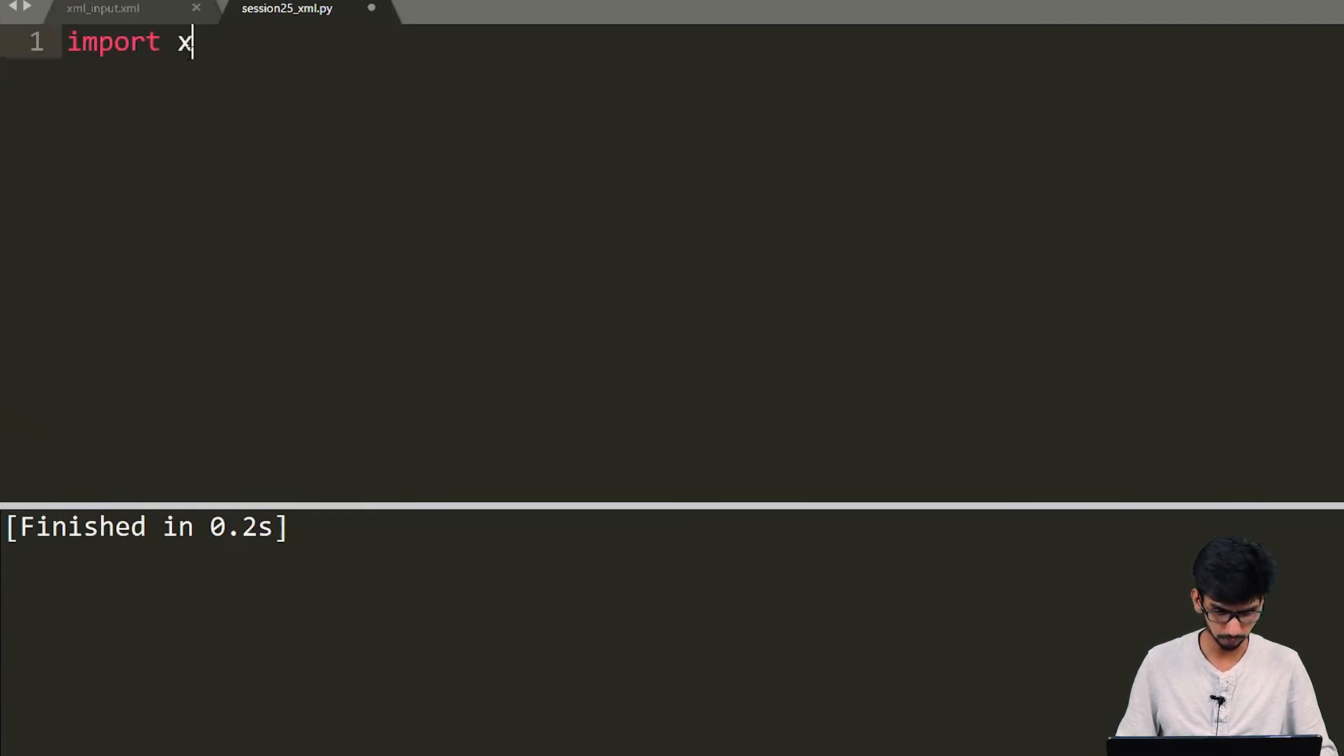
{"action": "type", "text": "mltod"}
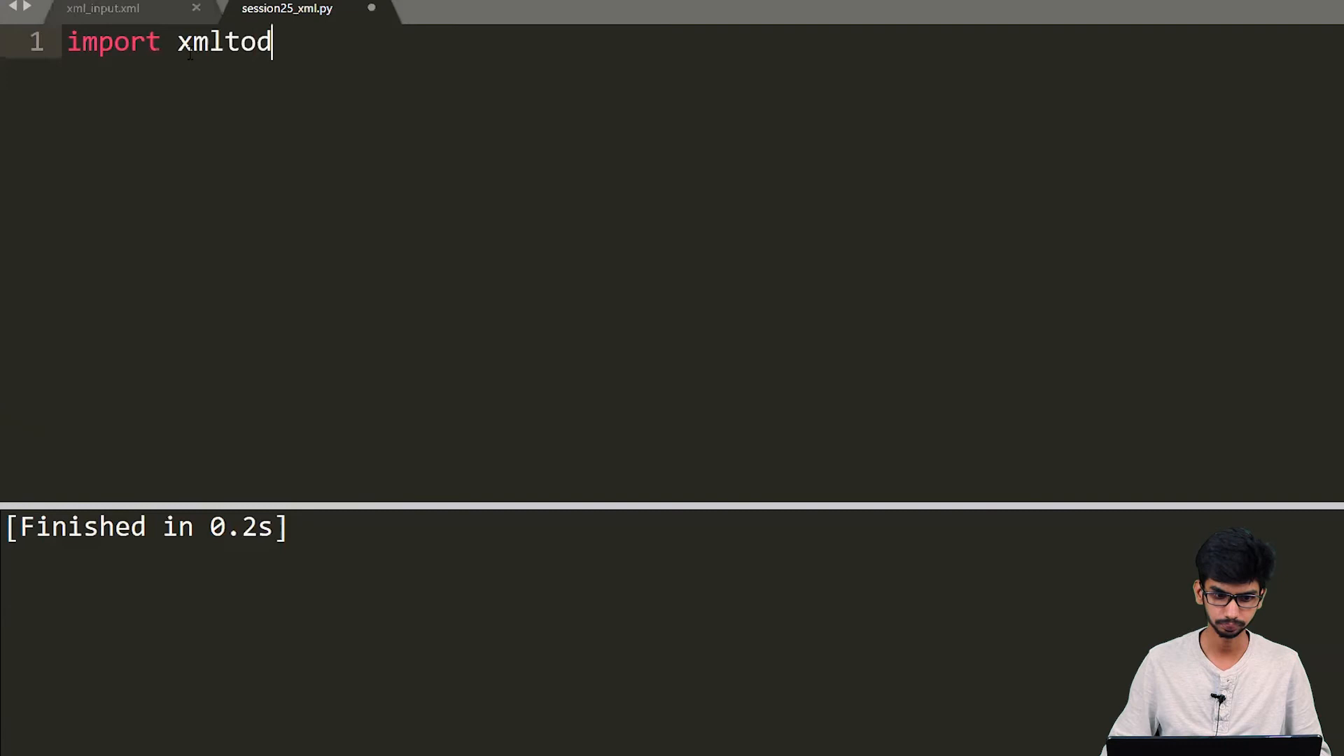
{"action": "type", "text": "ict"}
{"action": "key", "text": "Return"}
{"action": "key", "text": "Return"}
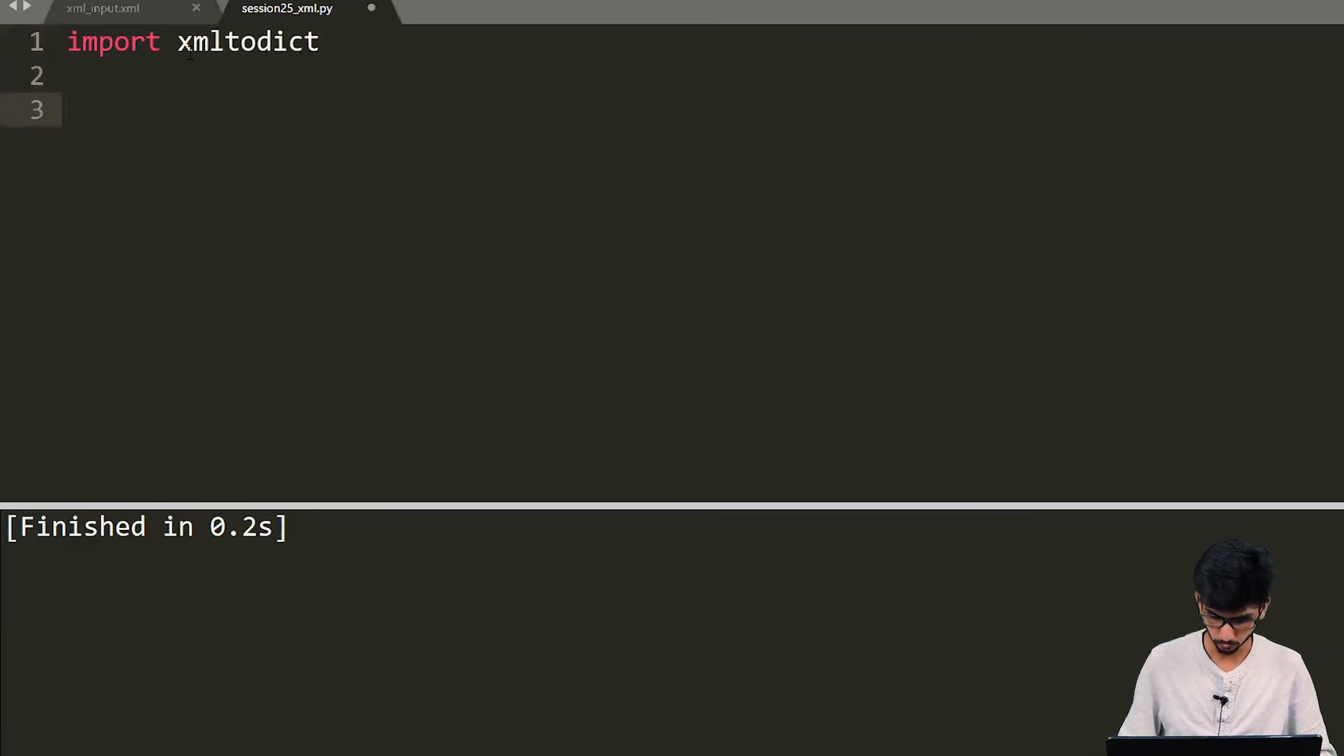
{"action": "type", "text": "open(\""}
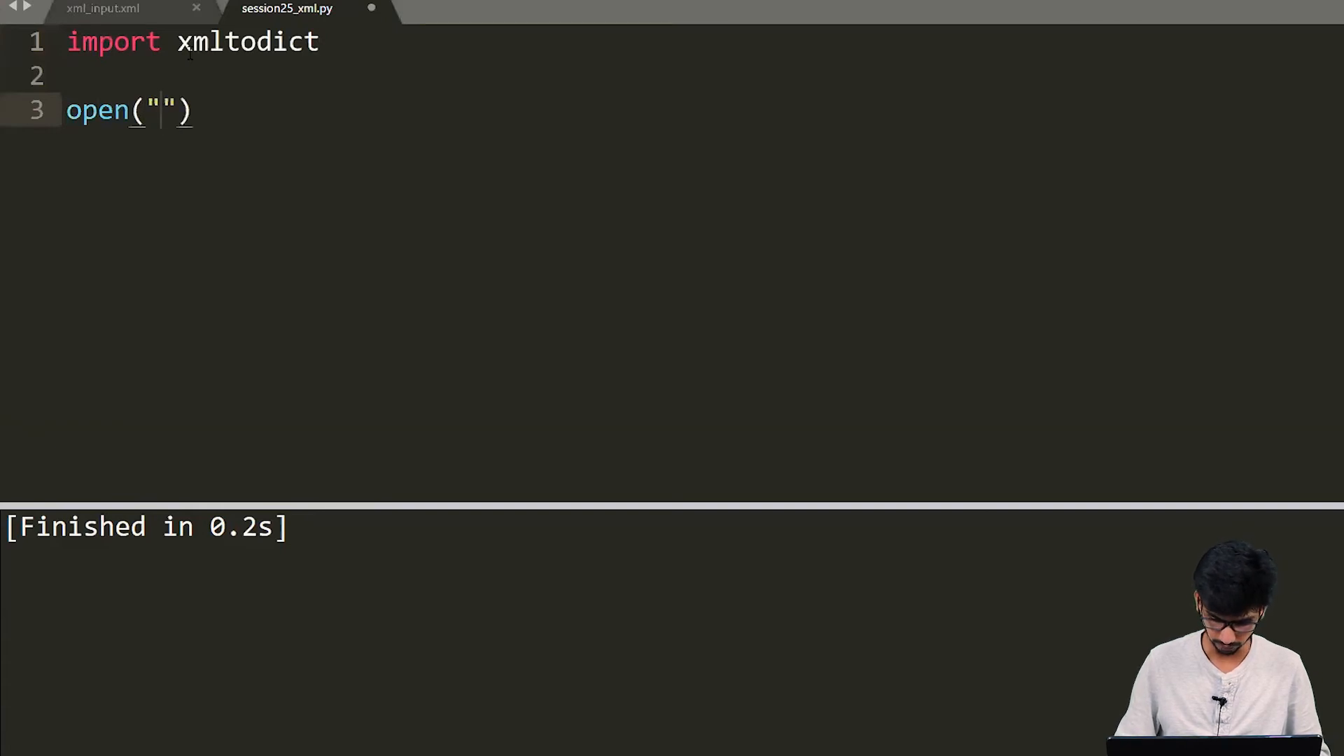
{"action": "type", "text": "xml_i"}
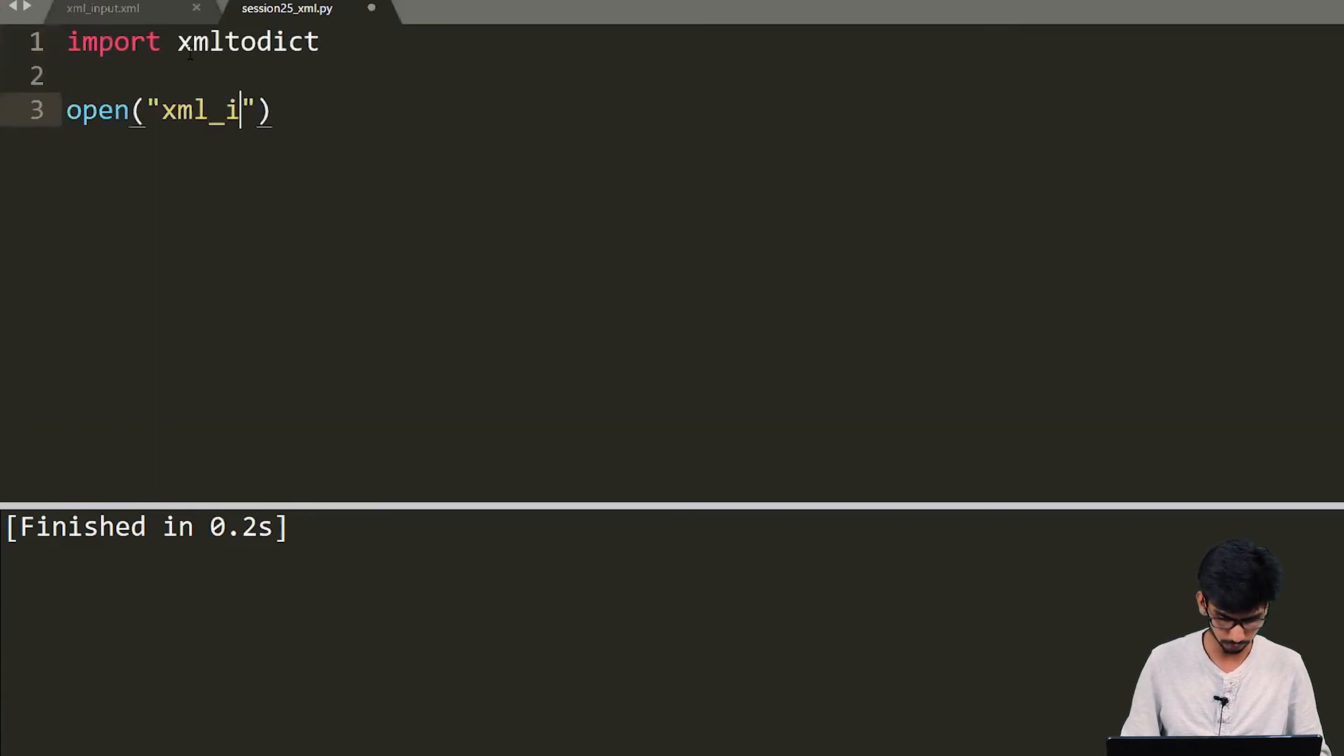
{"action": "type", "text": "nput"}
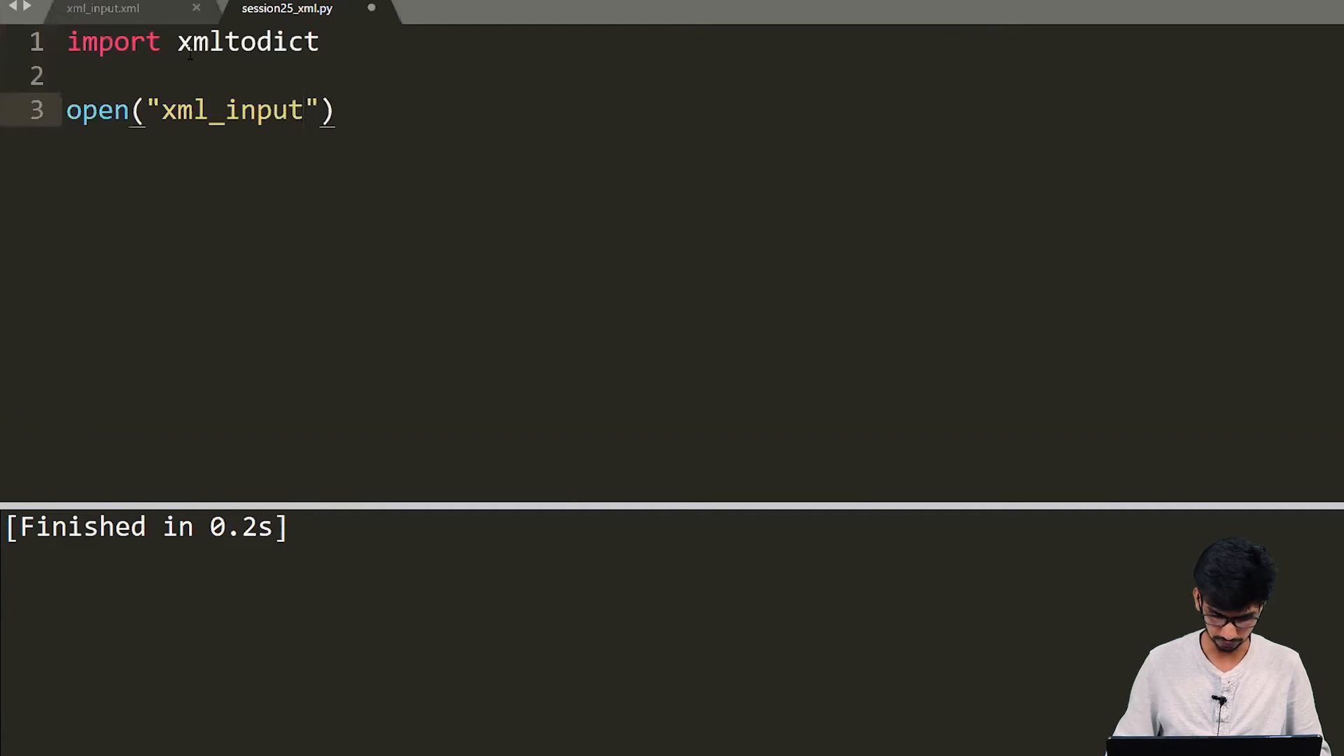
{"action": "type", "text": ".xml"}
{"action": "key", "text": "Escape"}
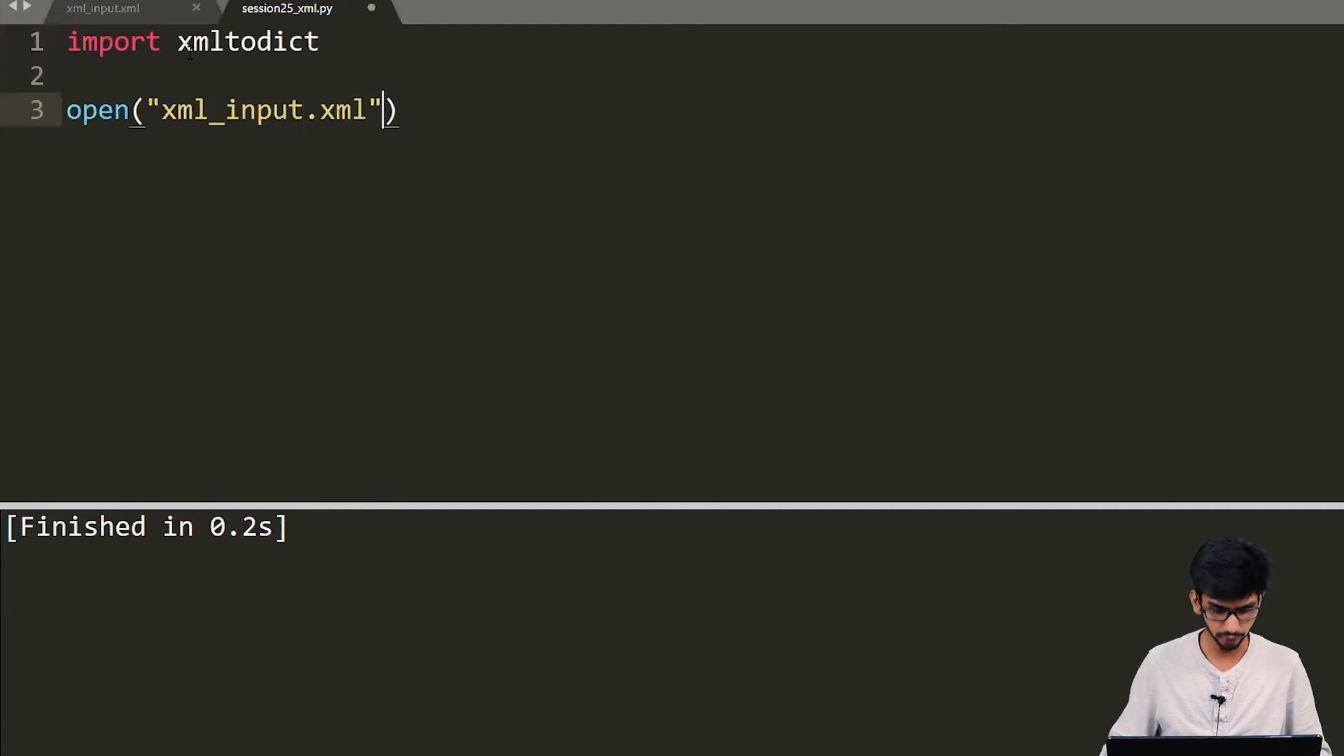
{"action": "type", "text": ",\"r"}
{"action": "key", "text": "Left"}
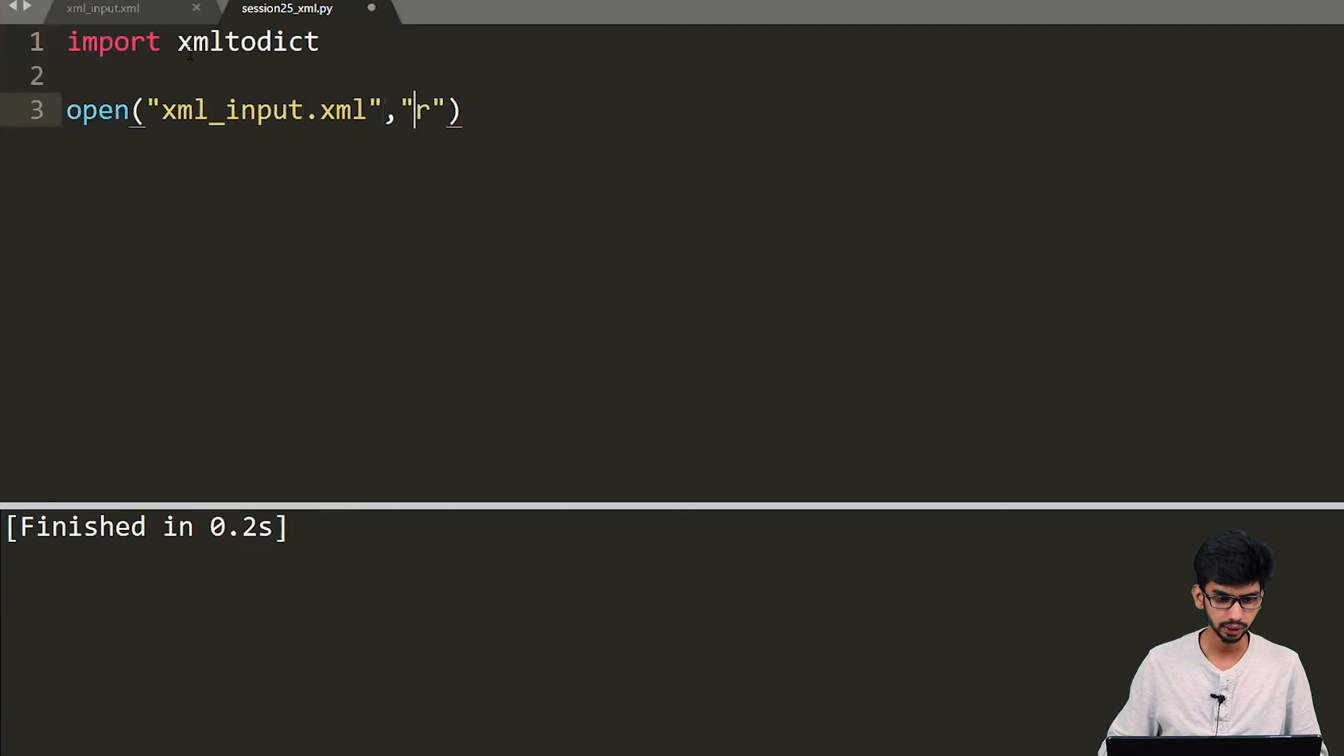
{"action": "key", "text": "Left"}
{"action": "key", "text": "Left"}
{"action": "key", "text": "Left"}
{"action": "key", "text": "Left"}
{"action": "key", "text": "Left"}
{"action": "key", "text": "Left"}
{"action": "key", "text": "Left"}
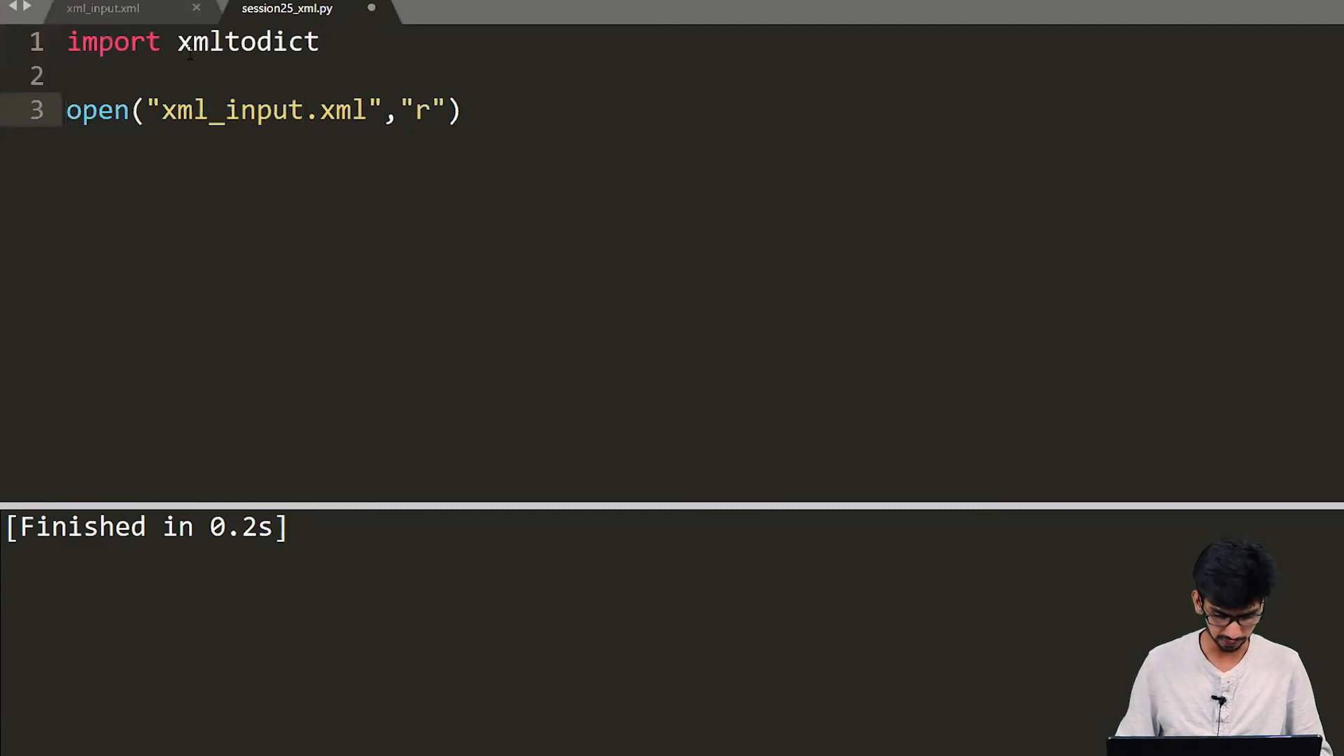
{"action": "type", "text": "handle ="}
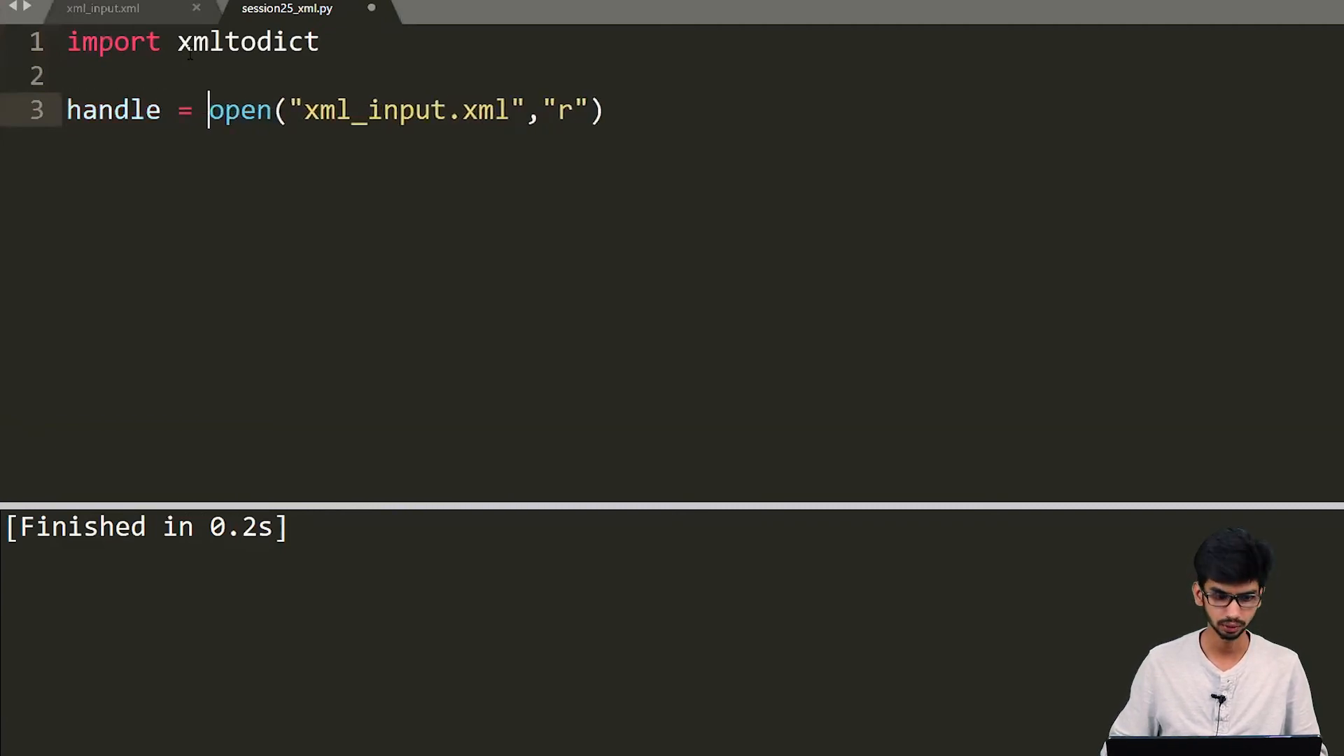
Step: Read the file into content, add print(content), then save and run the script
{"action": "key", "text": "End"}
{"action": "key", "text": "Return"}
{"action": "key", "text": "Return"}
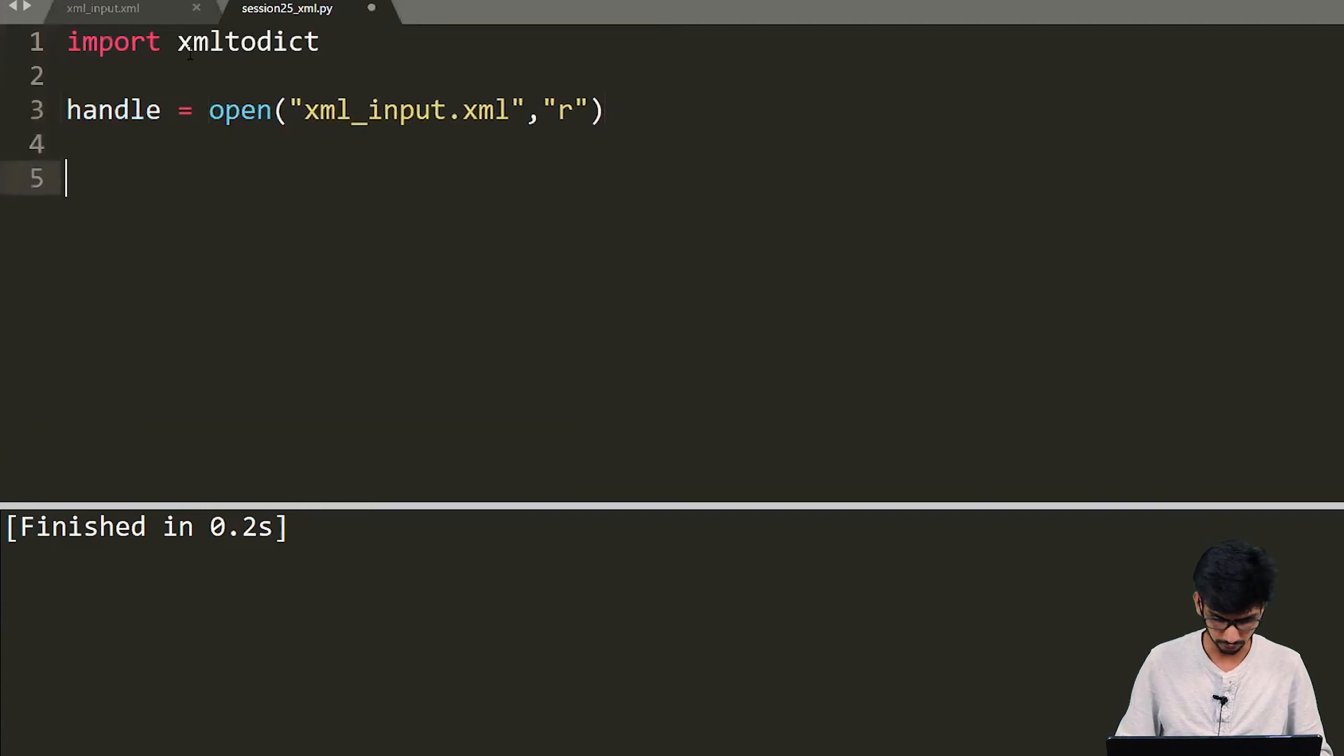
{"action": "type", "text": "cont"}
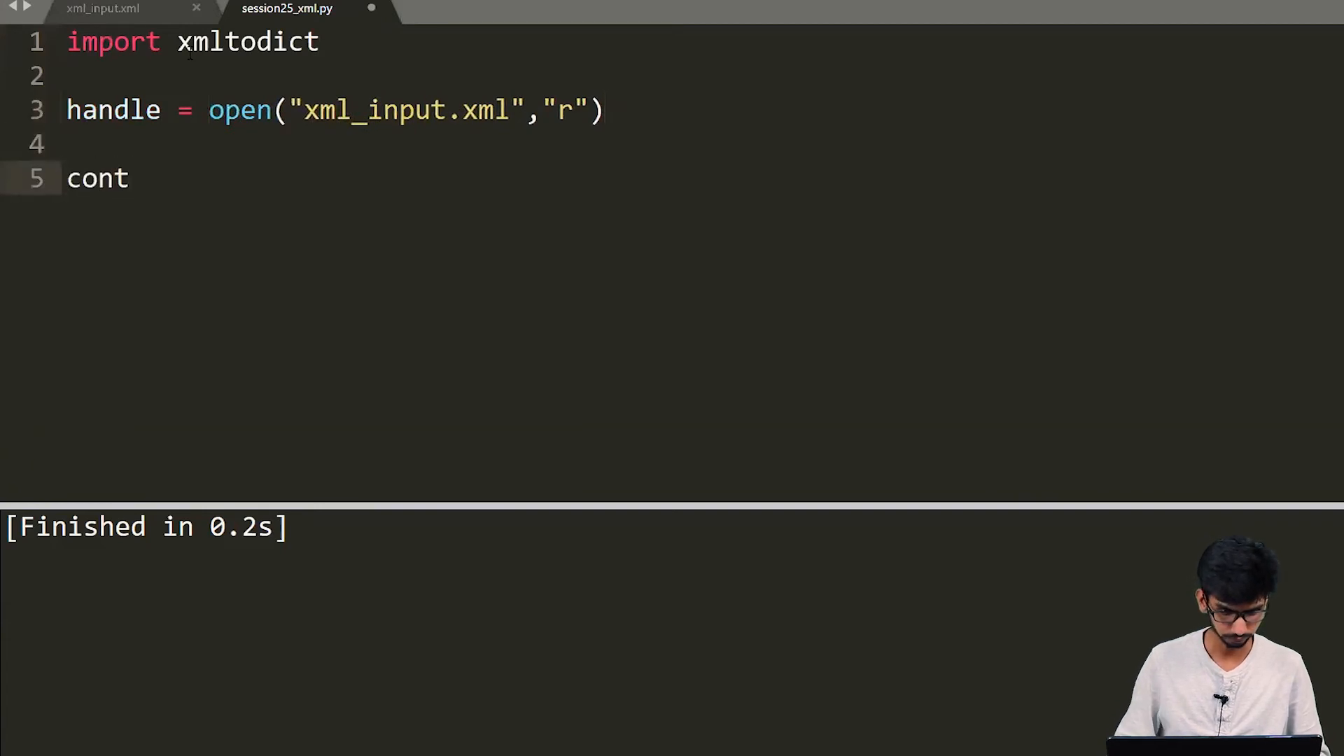
{"action": "type", "text": "ent "}
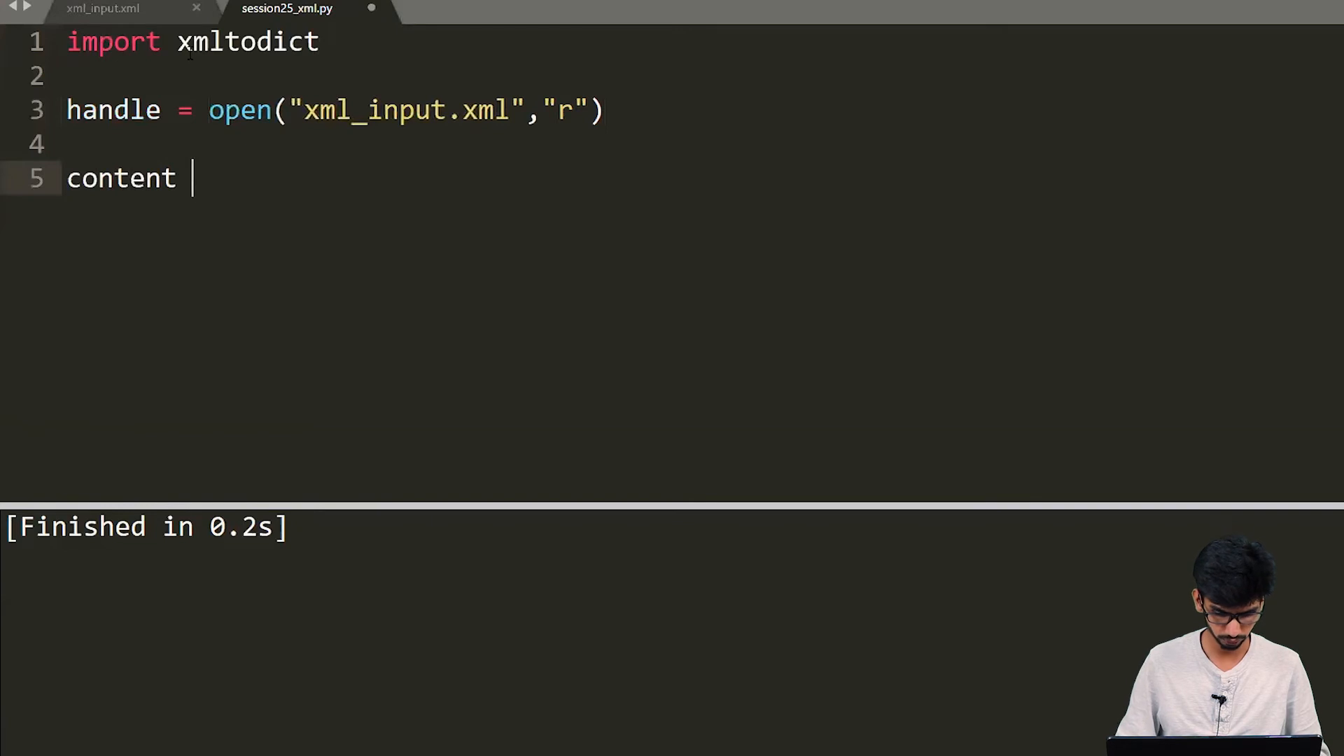
{"action": "type", "text": "= han"}
{"action": "key", "text": "Tab"}
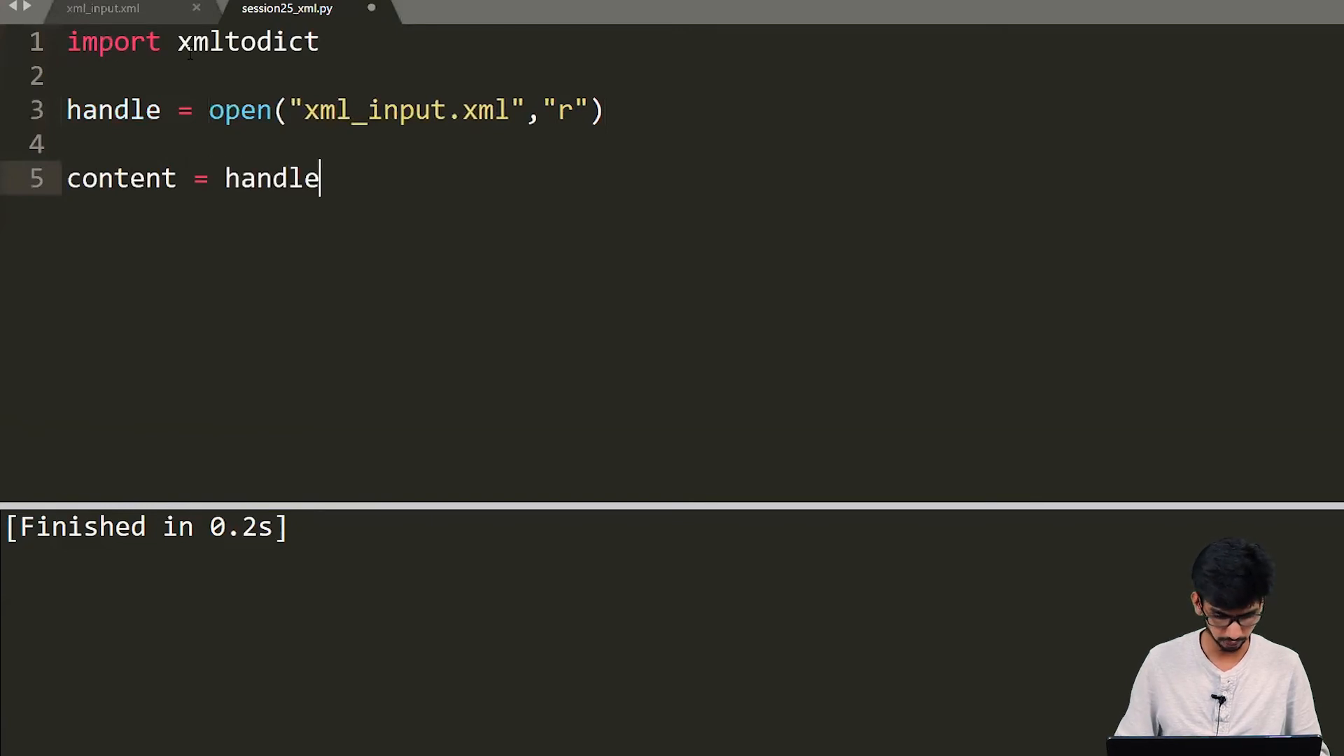
{"action": "type", "text": ".read"}
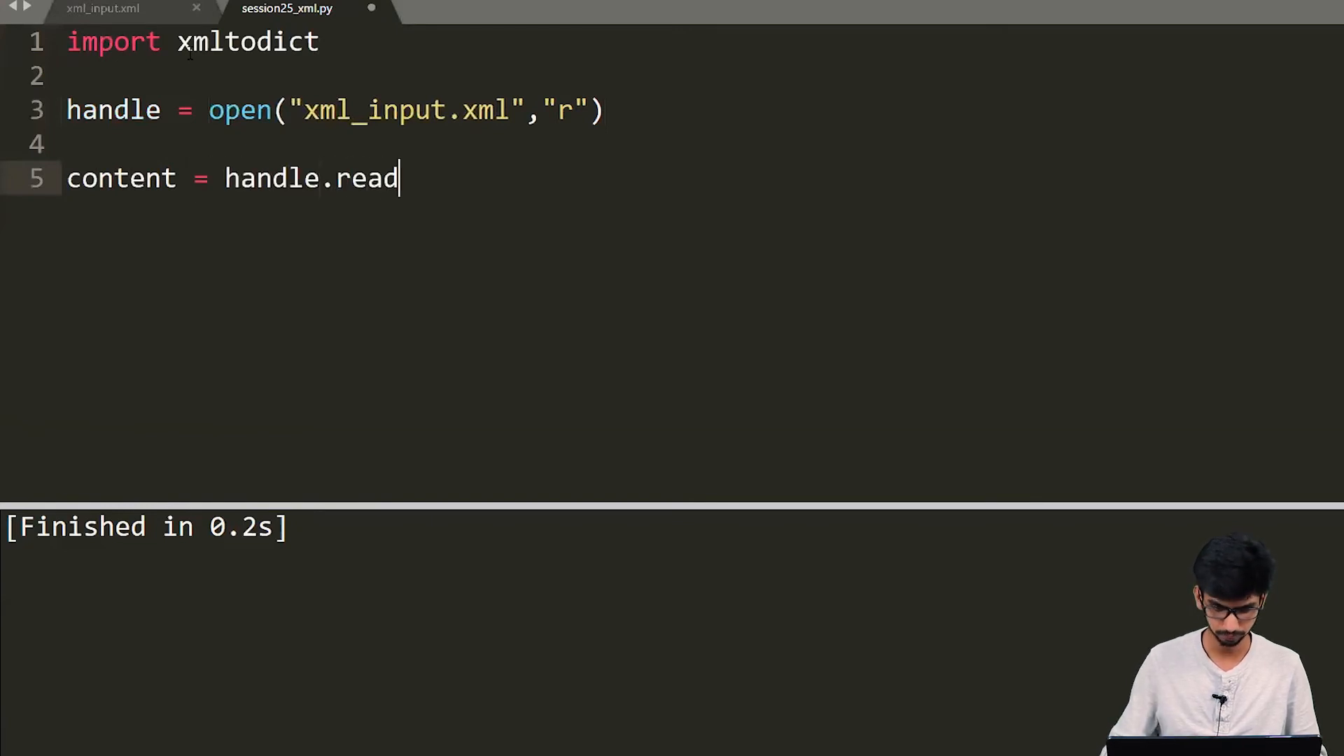
{"action": "type", "text": "()"}
{"action": "key", "text": "Return"}
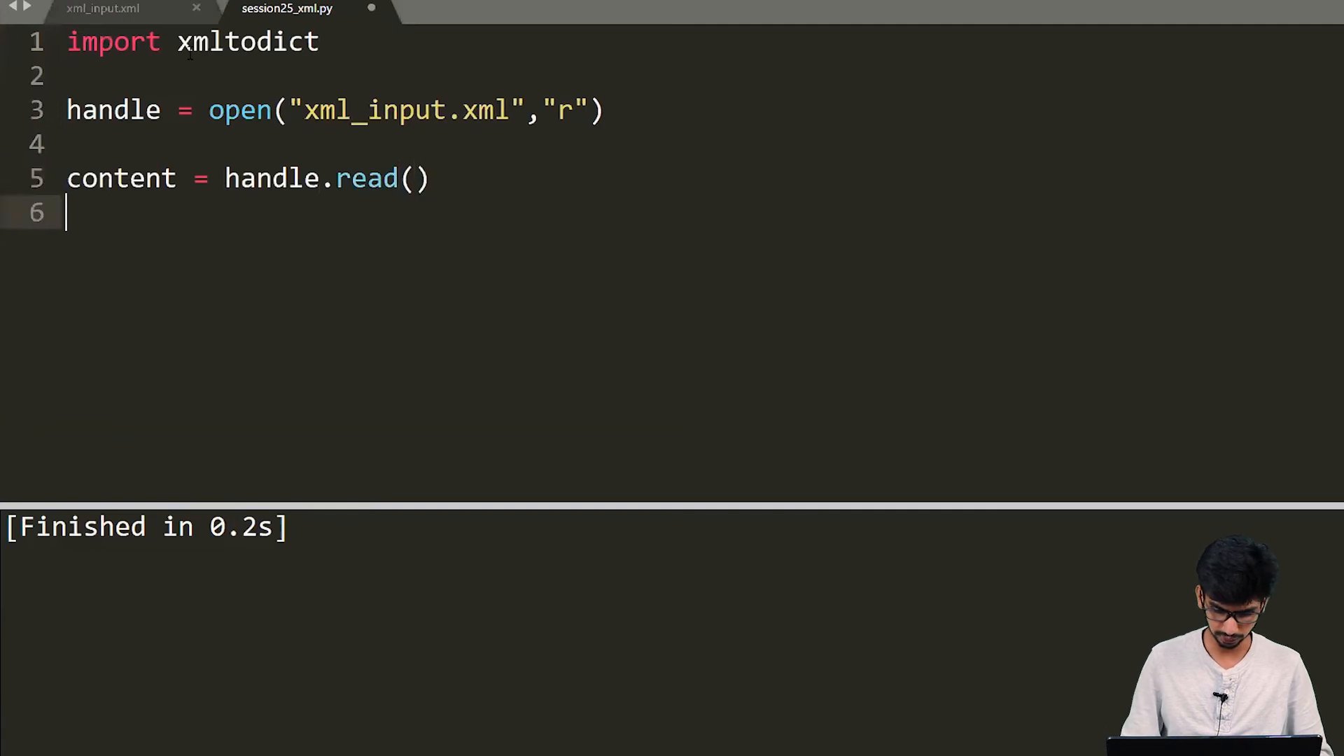
{"action": "type", "text": "print("}
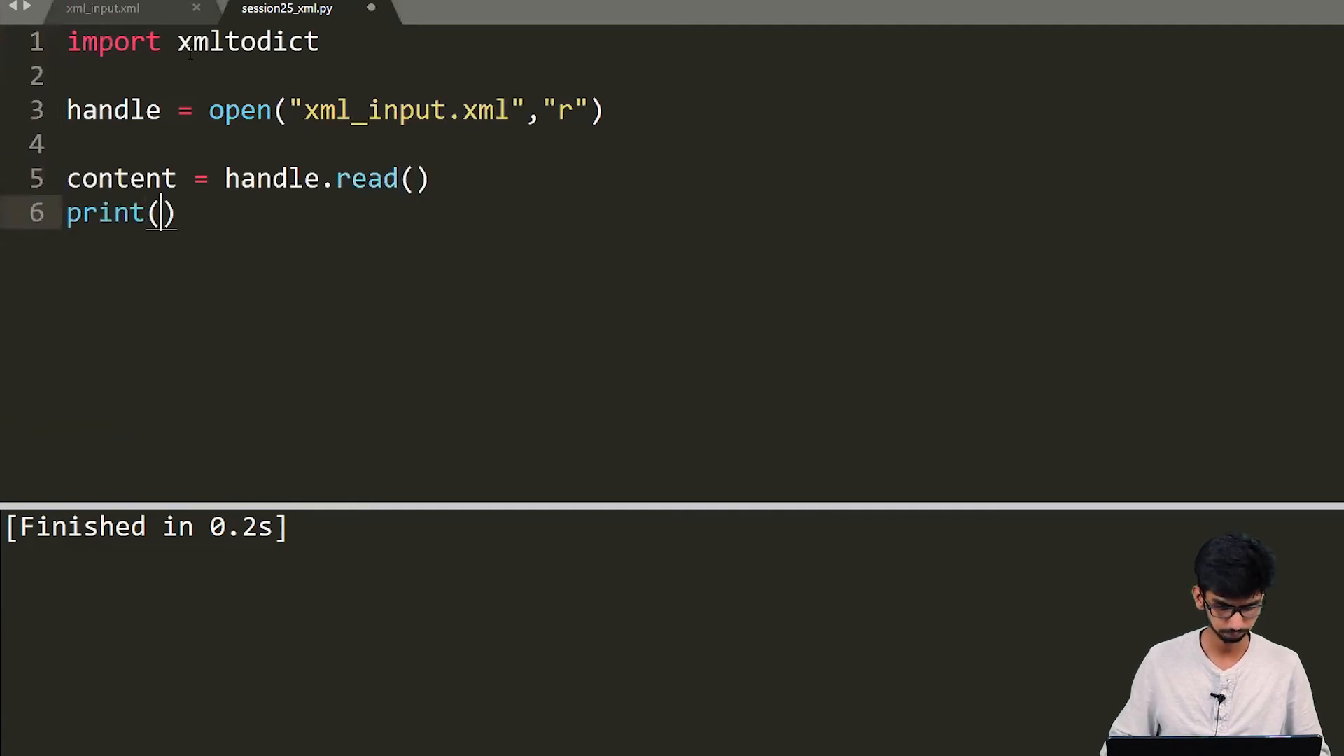
{"action": "type", "text": "content"}
{"action": "key", "text": "ctrl+b"}
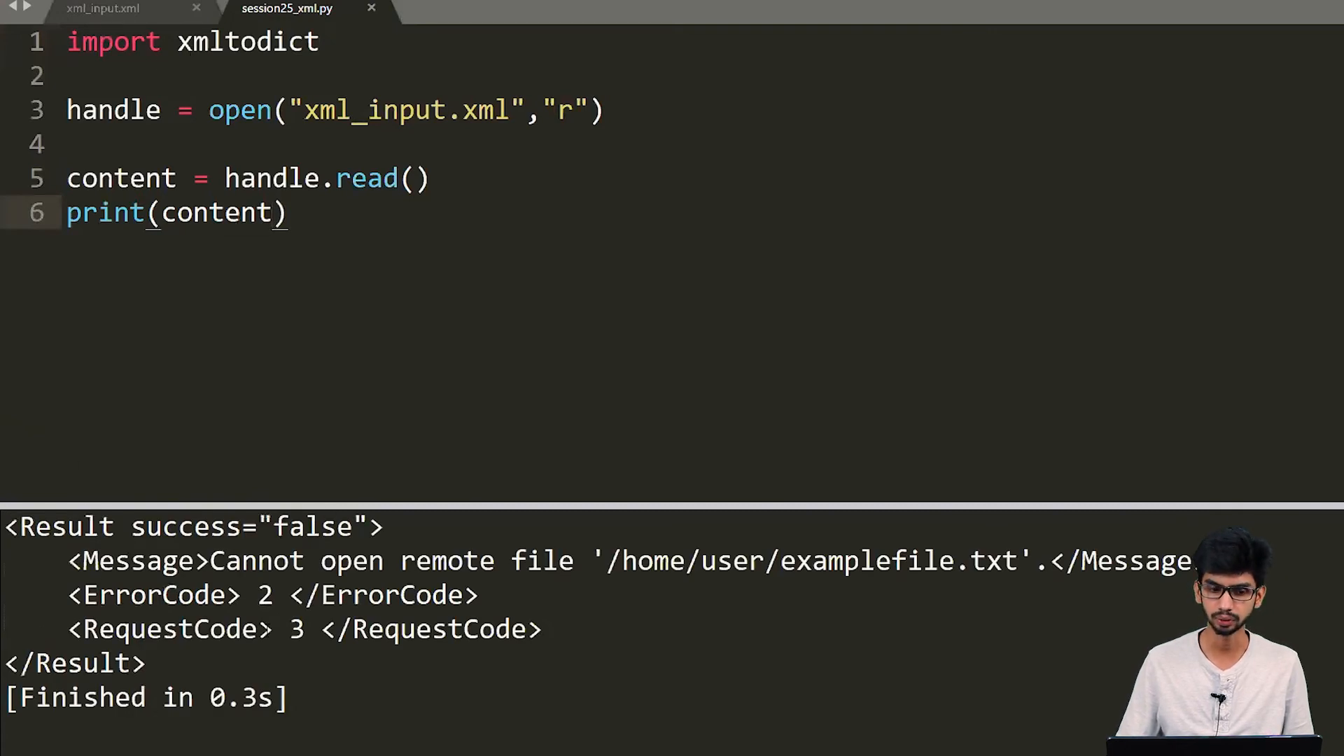
Step: Review the printed Result XML output and return the caret to the end of the print(content) line
{"action": "key", "text": "Up"}
{"action": "key", "text": "Up"}
{"action": "key", "text": "Down"}
{"action": "key", "text": "Down"}
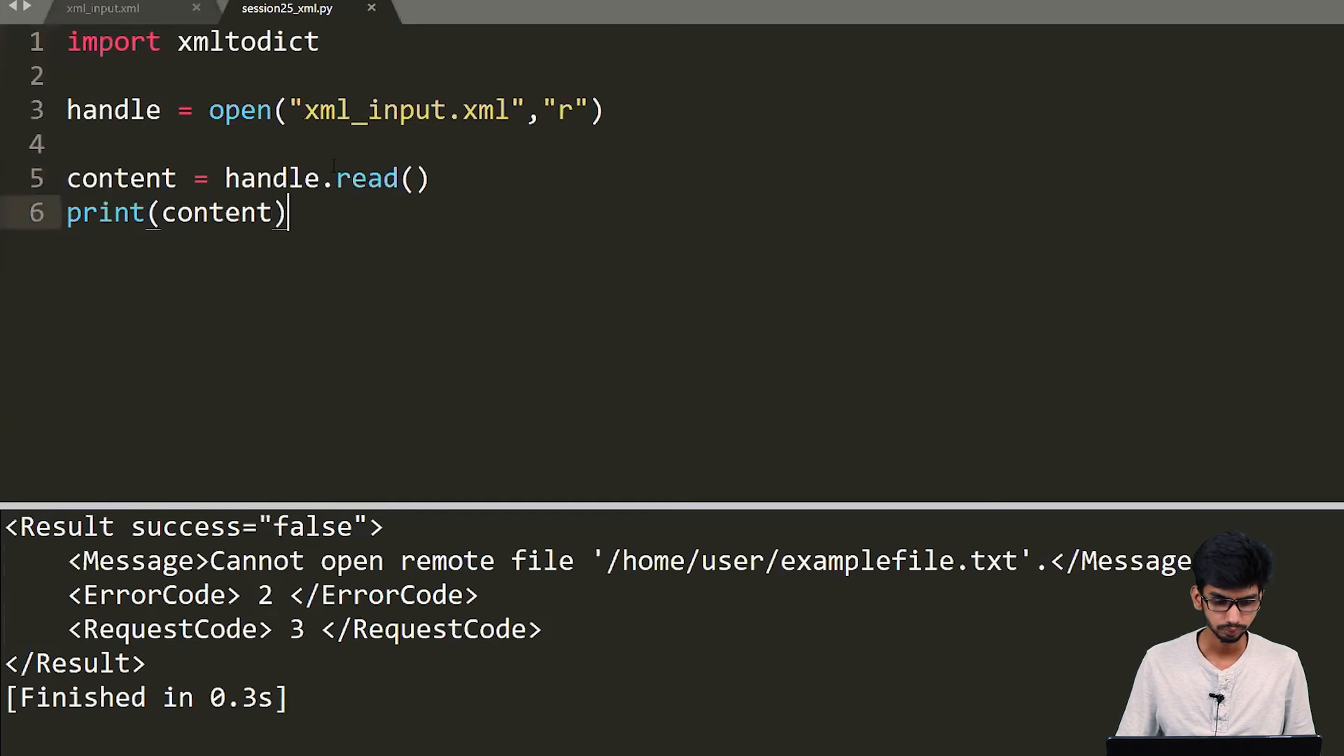
{"action": "key", "text": "Up"}
{"action": "key", "text": "Down"}
{"action": "key", "text": "Left"}
{"action": "key", "text": "Left"}
{"action": "key", "text": "Left"}
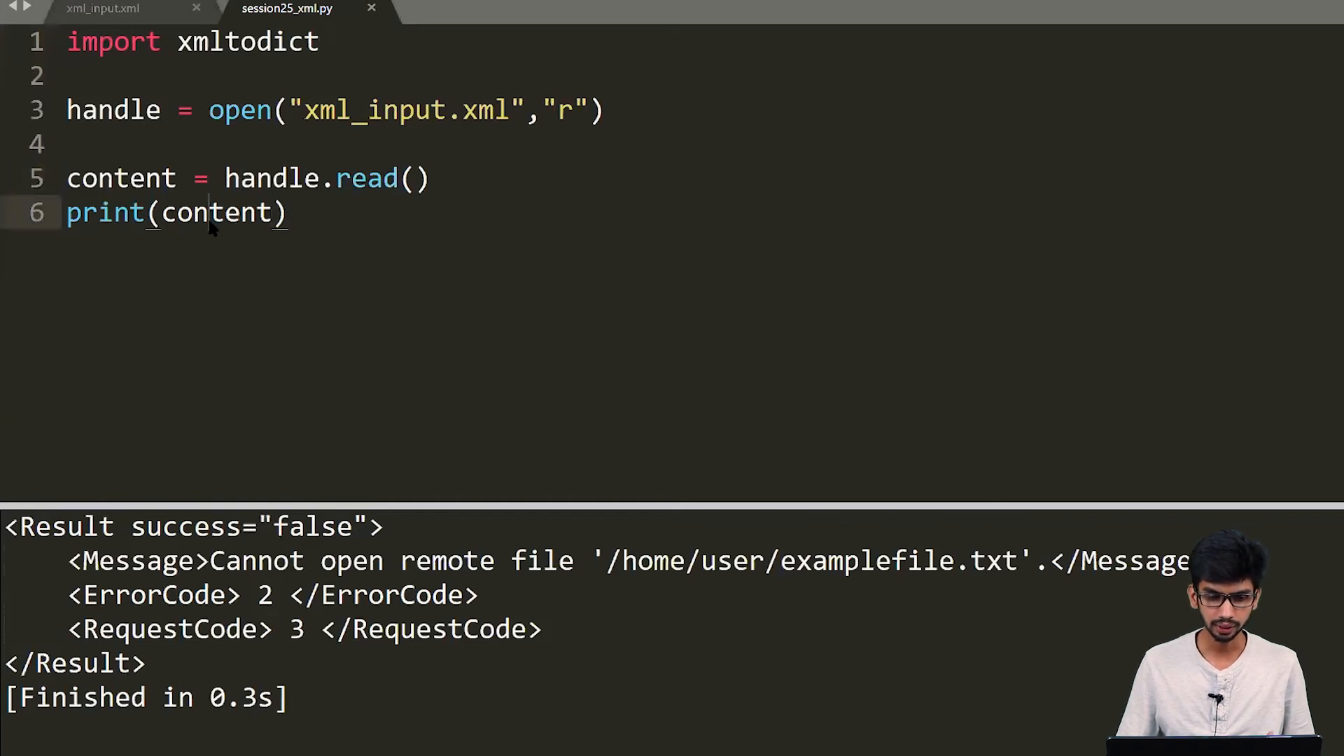
{"action": "key", "text": "Up"}
{"action": "key", "text": "Up"}
{"action": "key", "text": "Up"}
{"action": "key", "text": "ctrl+d"}
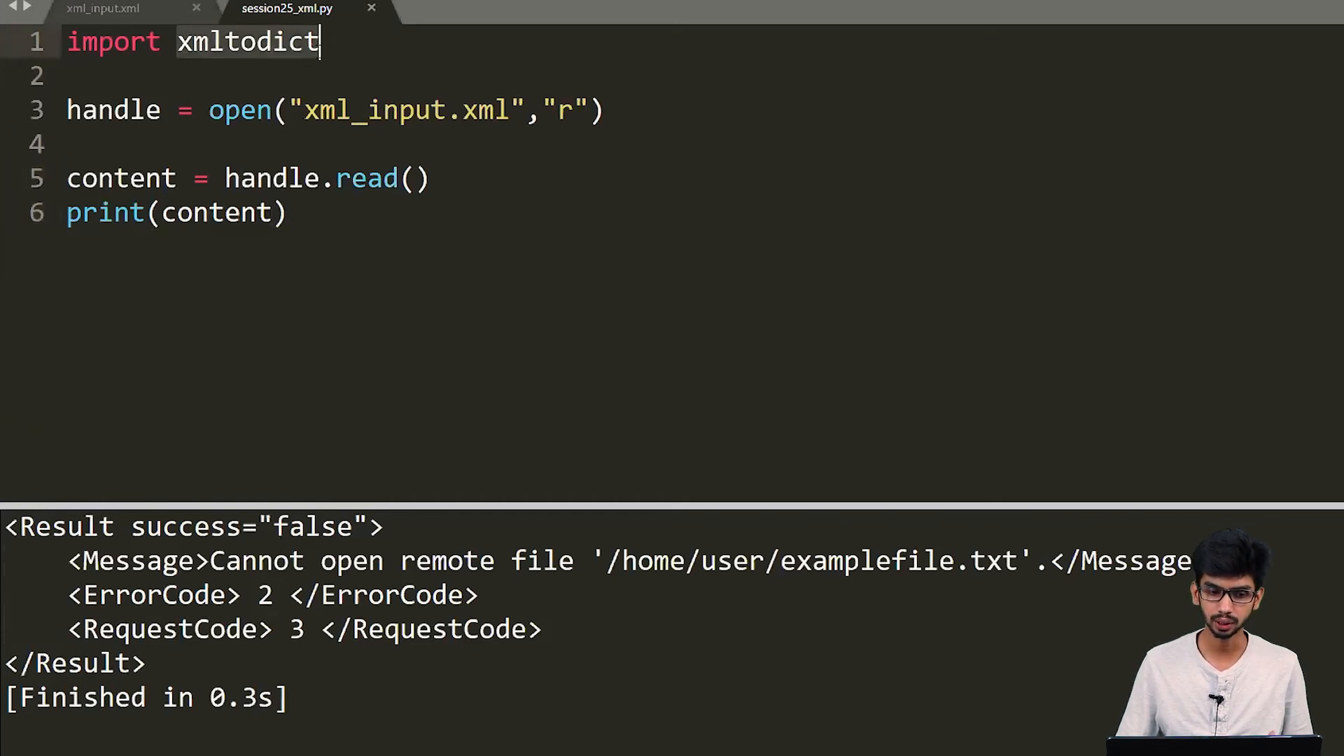
{"action": "left_click", "coordinate": [288, 110]}
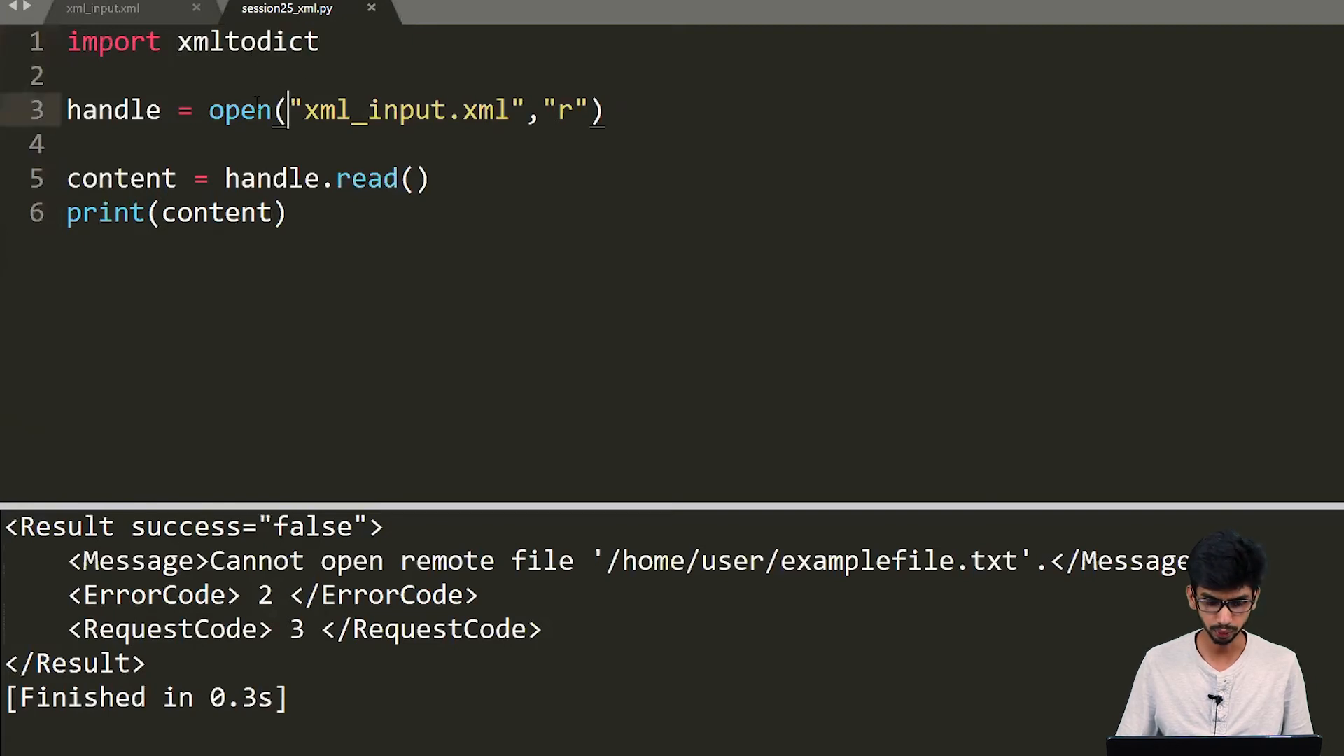
{"action": "left_click", "coordinate": [242, 595]}
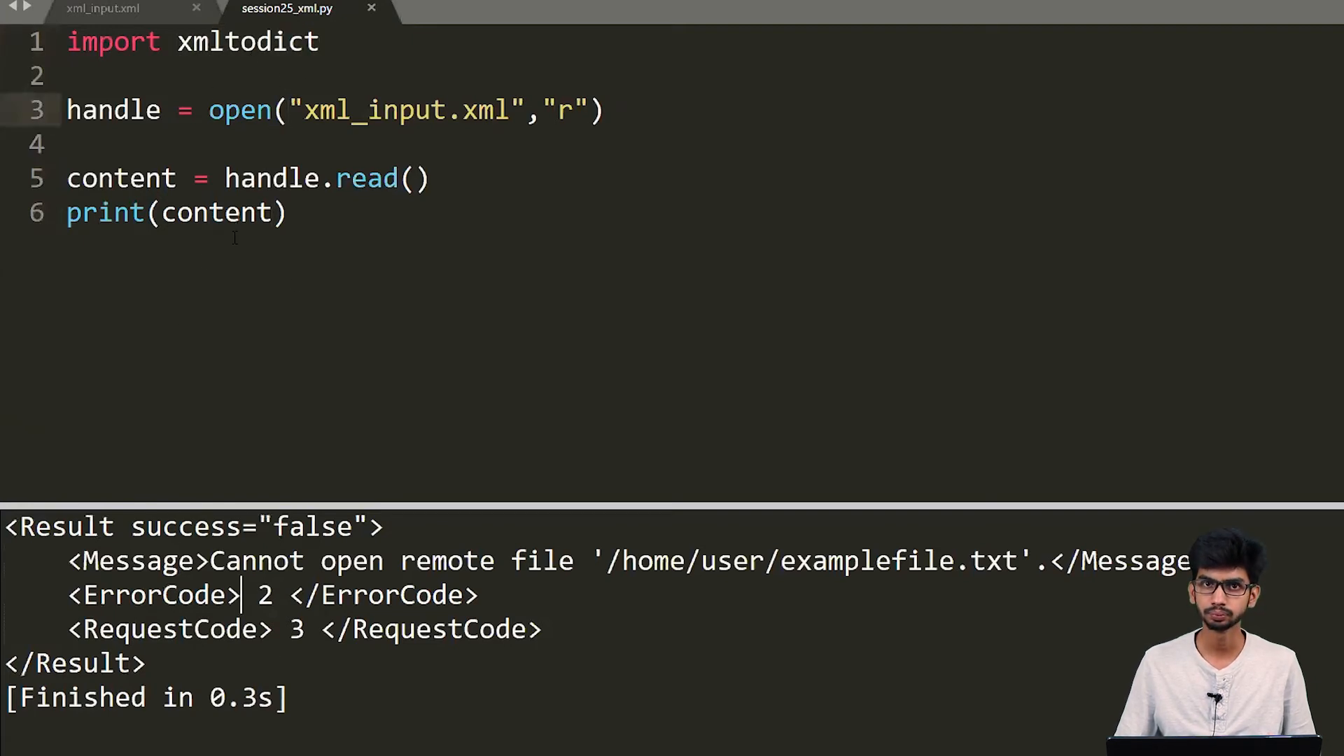
{"action": "left_click", "coordinate": [328, 214]}
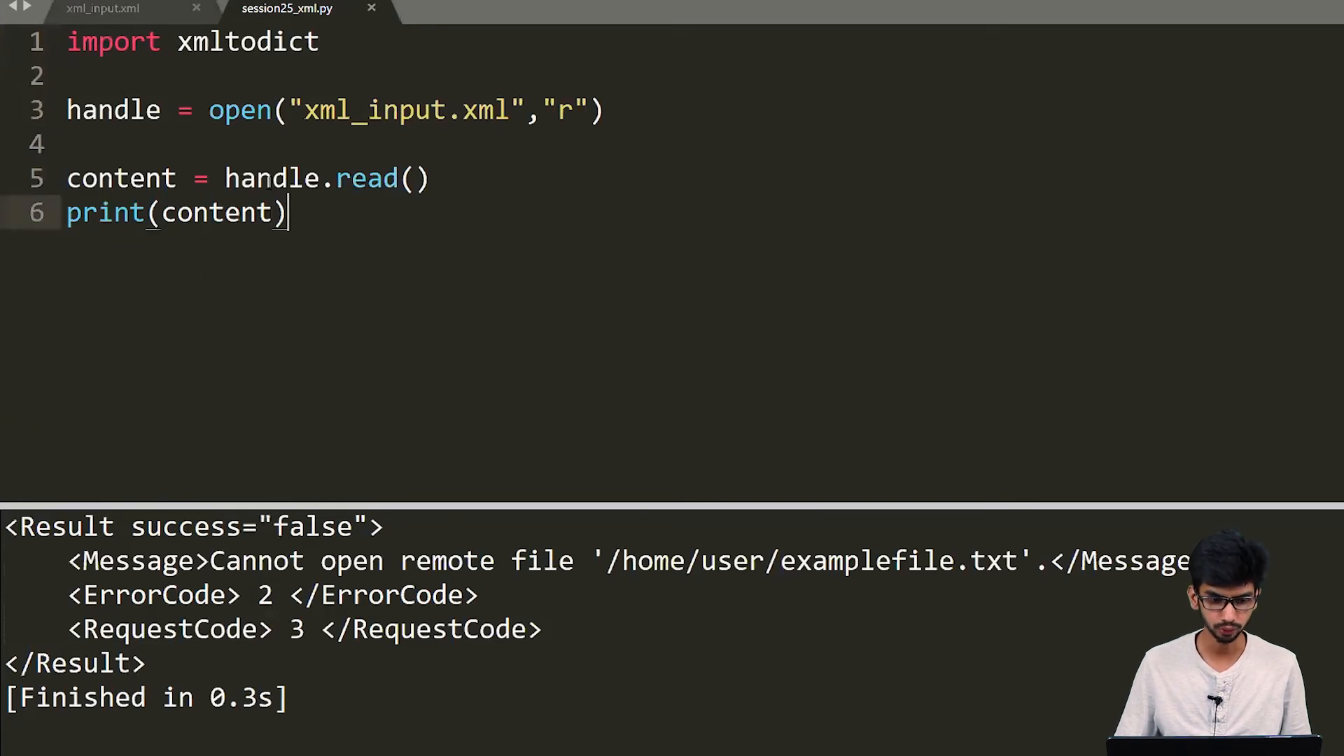
Step: Comment out print(content) and add new lines below it for the parsing code
{"action": "key", "text": "ctrl+slash"}
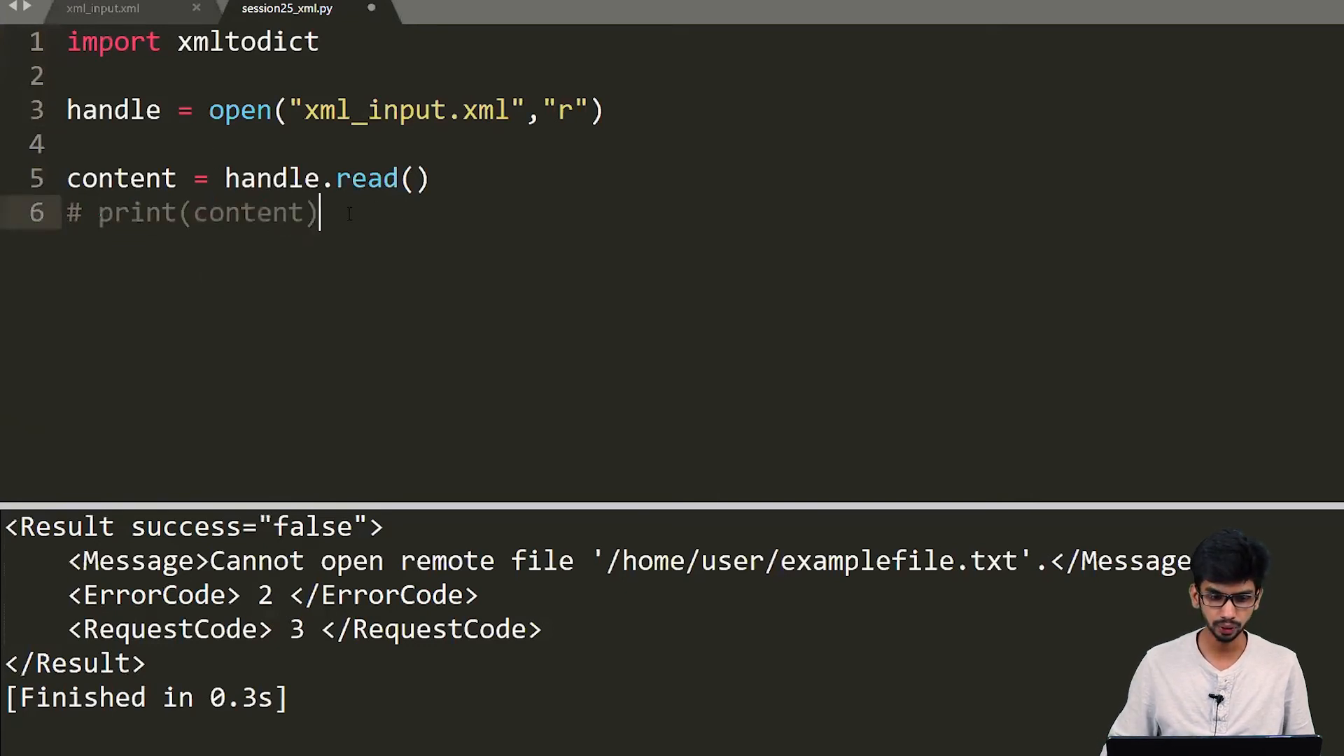
{"action": "key", "text": "Up"}
{"action": "key", "text": "Down"}
{"action": "key", "text": "shift+Up"}
{"action": "key", "text": "Up"}
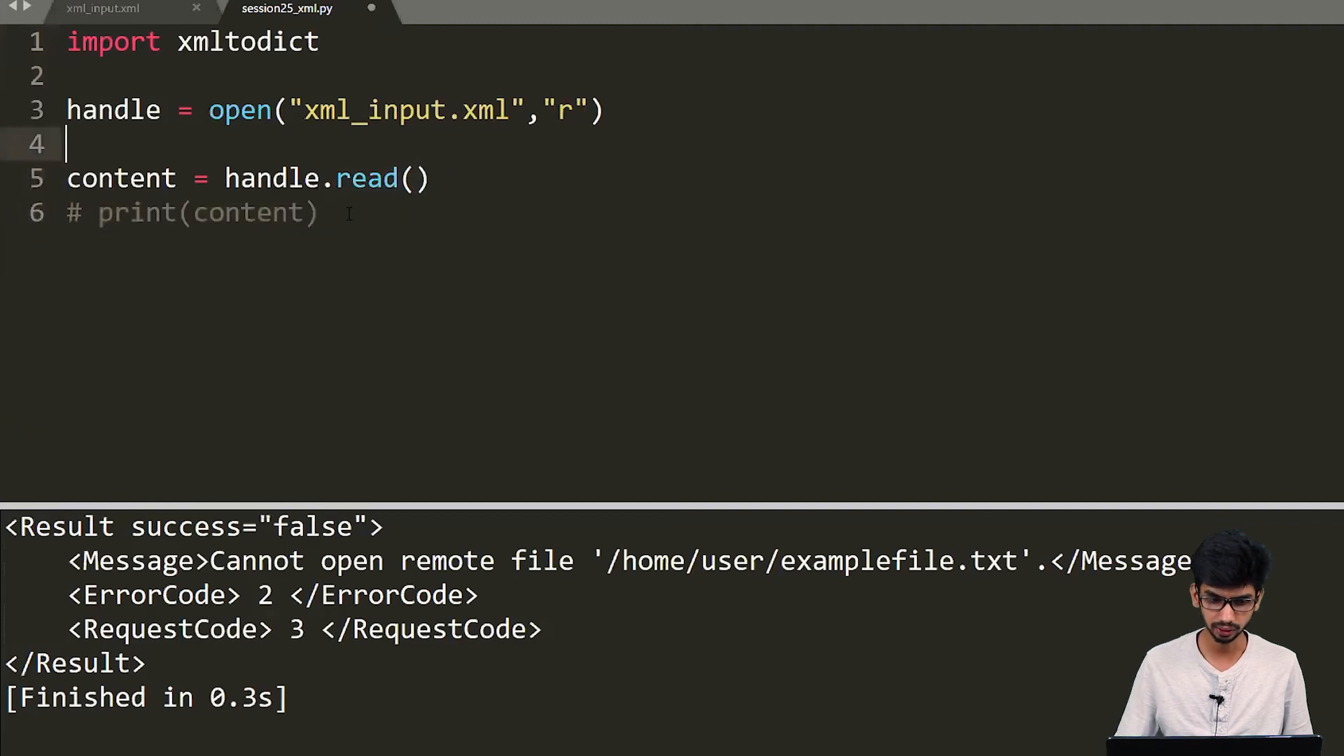
{"action": "left_click", "coordinate": [338, 226]}
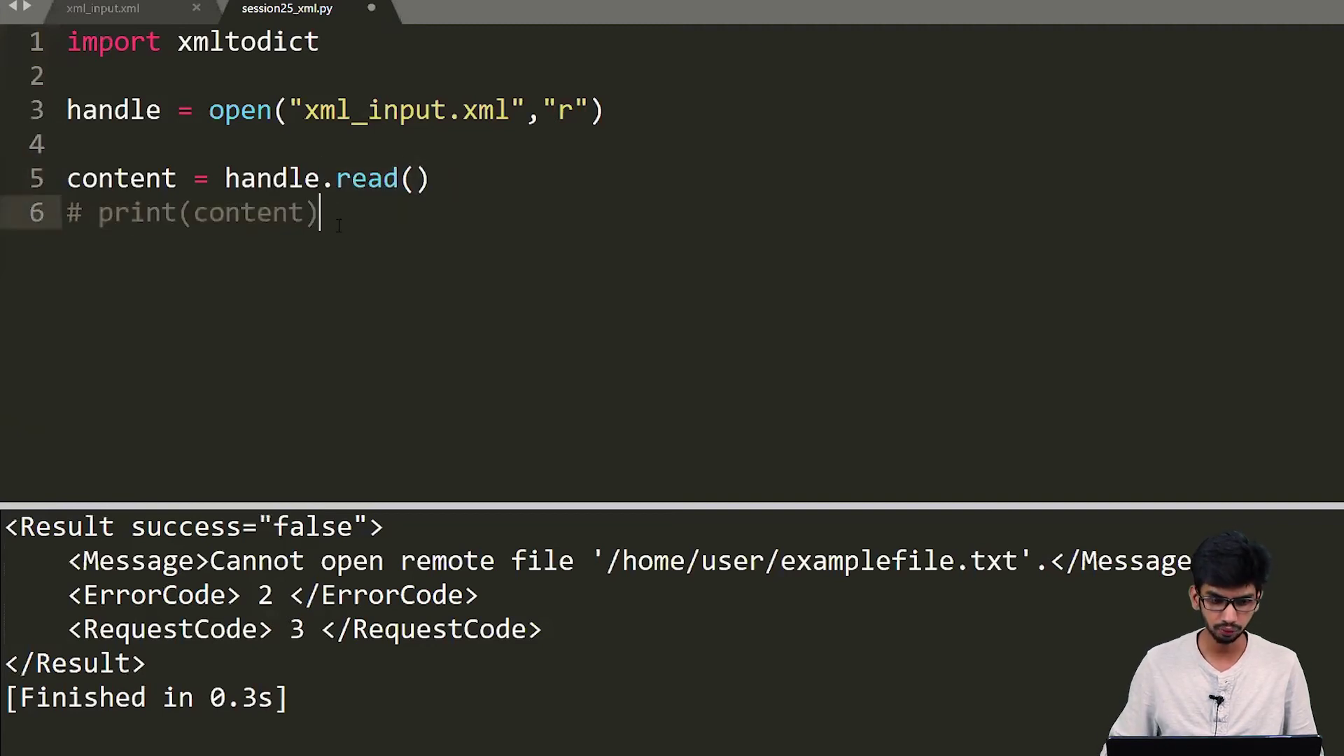
{"action": "key", "text": "Return"}
{"action": "key", "text": "Return"}
{"action": "key", "text": "Up"}
{"action": "key", "text": "Up"}
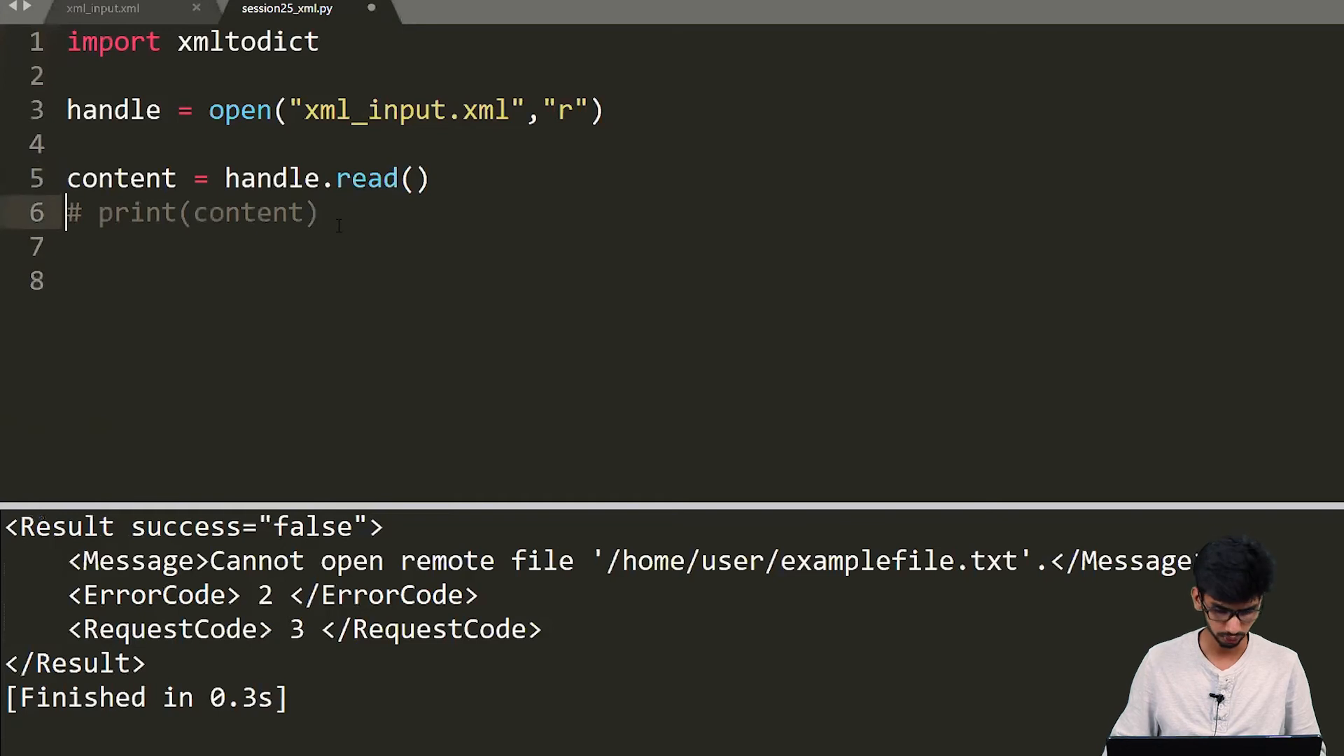
{"action": "key", "text": "Down"}
{"action": "type", "text": "xm"}
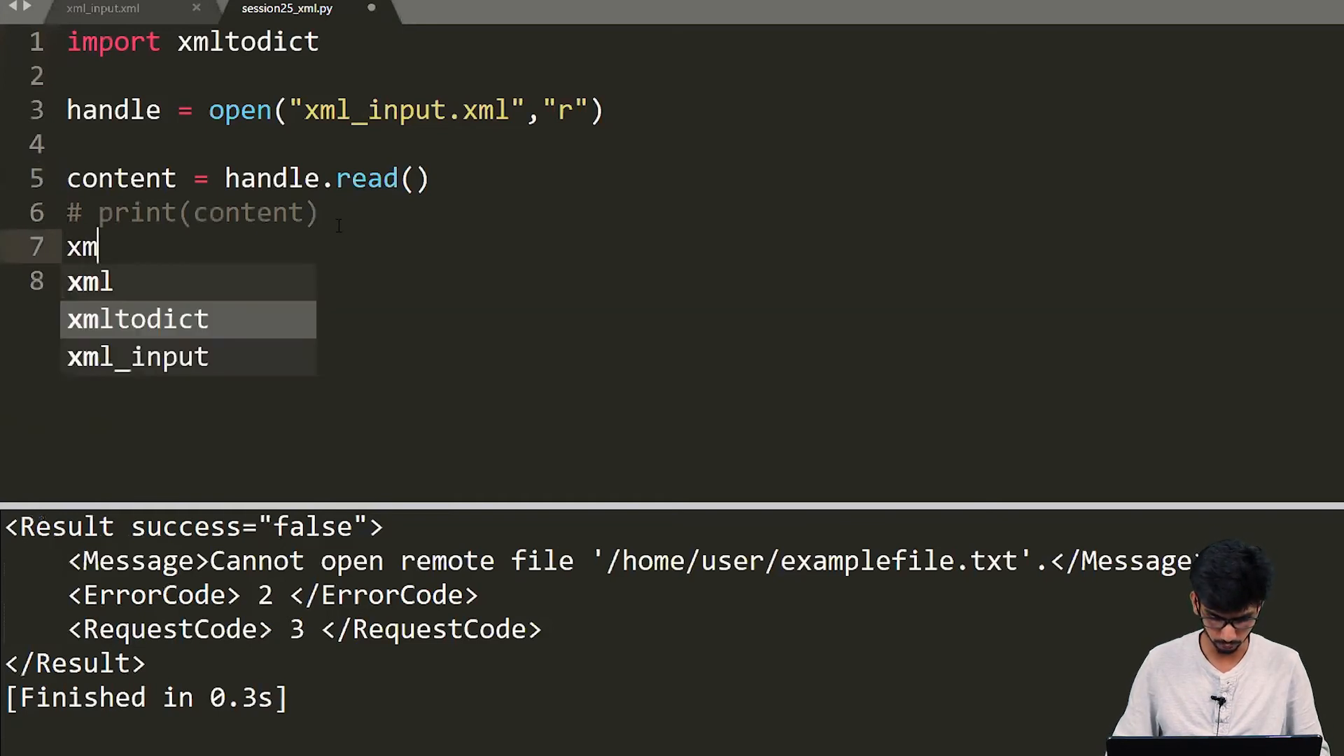
{"action": "type", "text": "lto"}
Step: Write d = xmltodict.parse(content) and print(d), then save and run to show the OrderedDict
{"action": "key", "text": "Tab"}
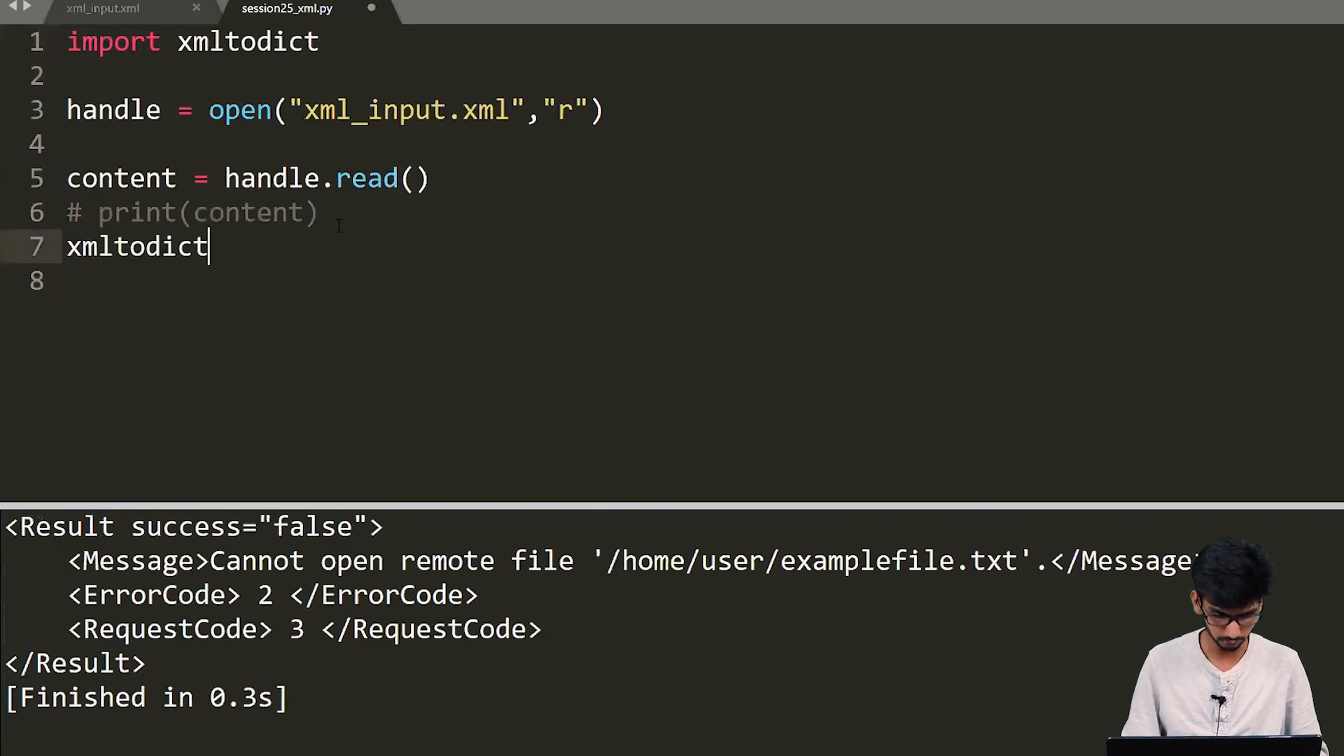
{"action": "type", "text": ".pars"}
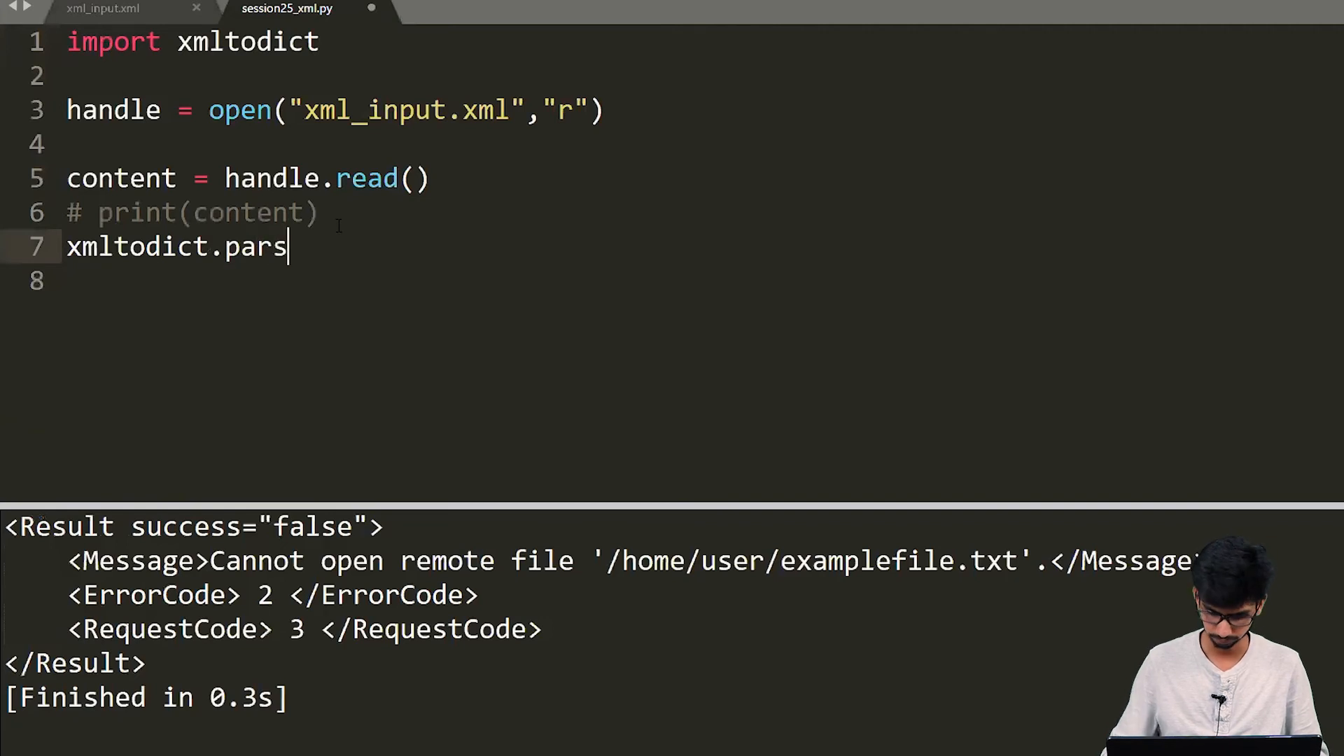
{"action": "type", "text": "e("}
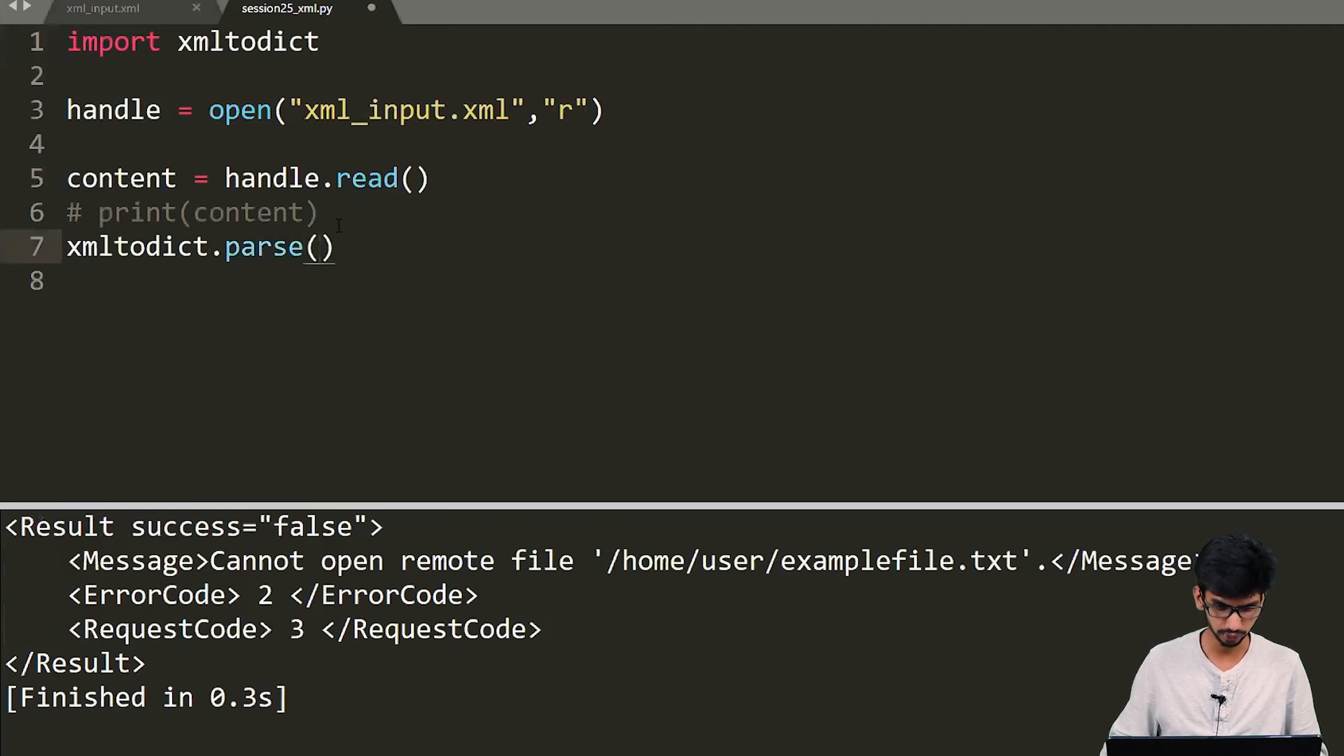
{"action": "type", "text": "co"}
{"action": "key", "text": "Tab"}
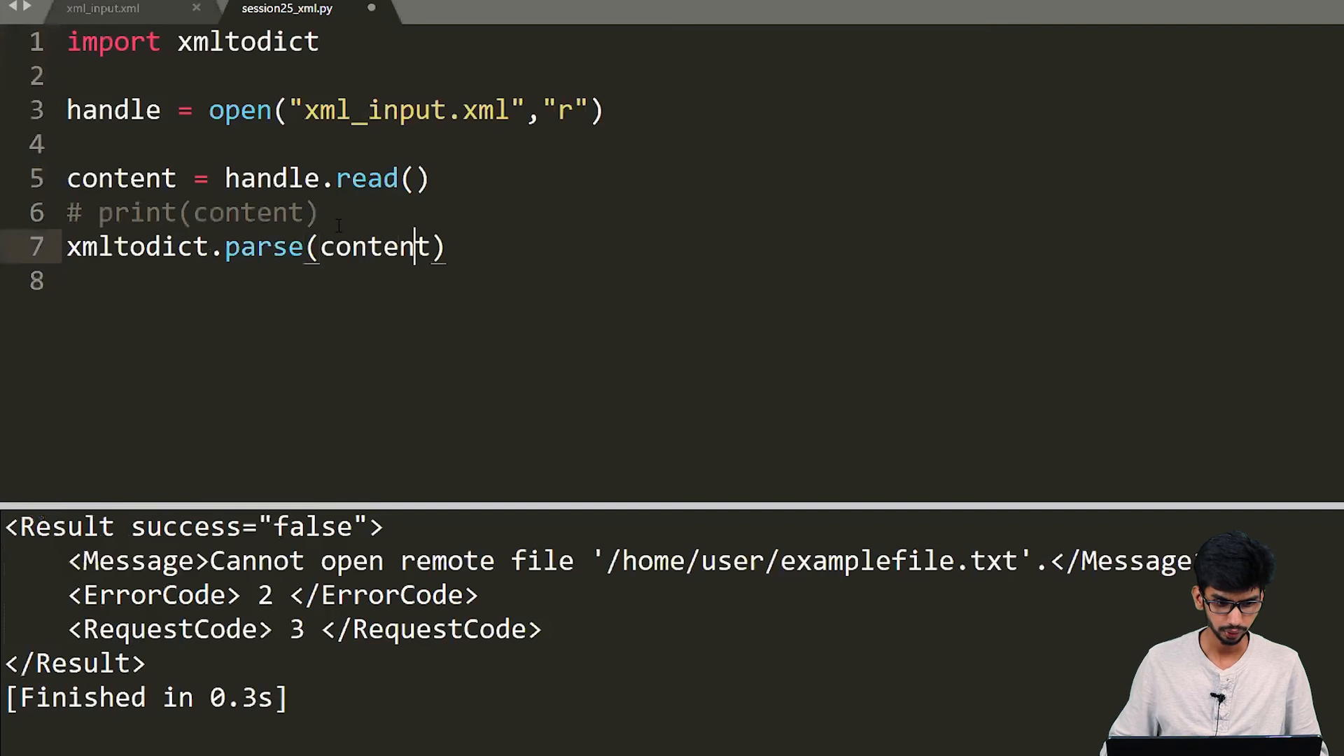
{"action": "key", "text": "Left"}
{"action": "key", "text": "Left"}
{"action": "key", "text": "Left"}
{"action": "key", "text": "Left"}
{"action": "key", "text": "Left"}
{"action": "key", "text": "Left"}
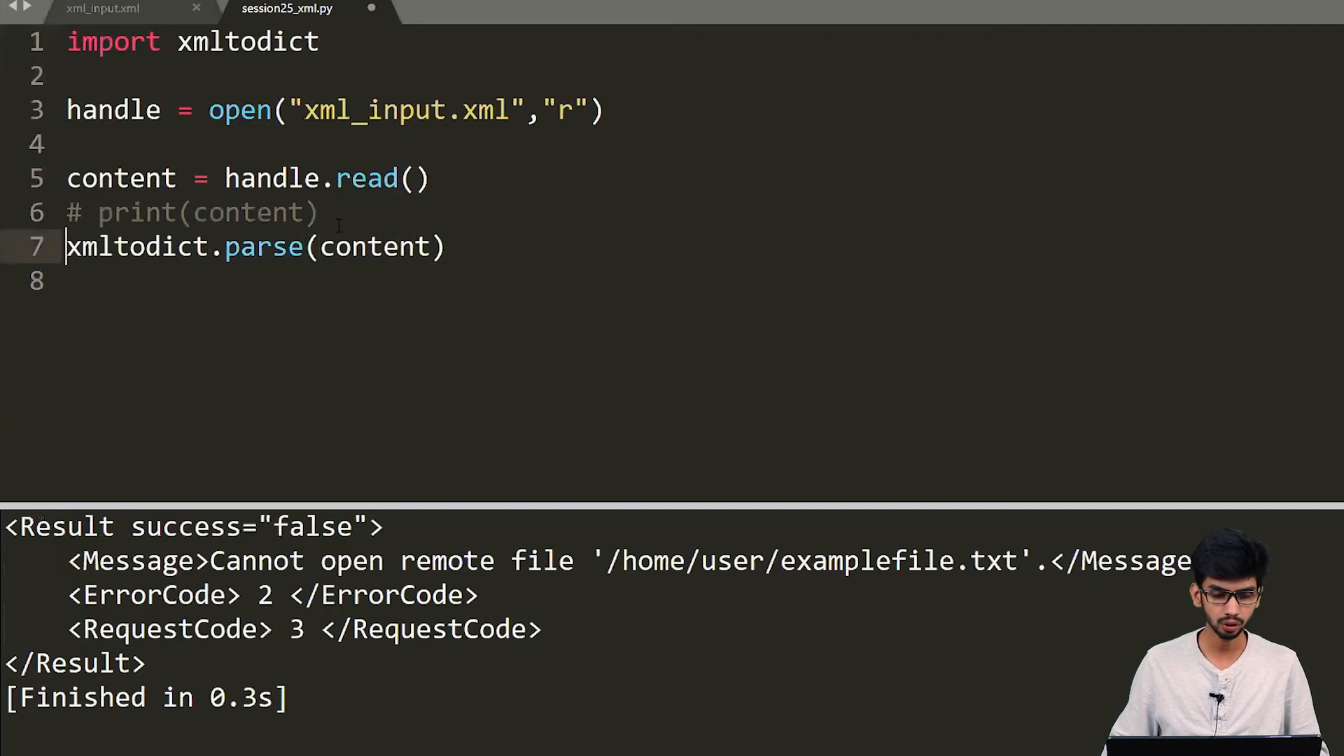
{"action": "key", "text": "Right"}
{"action": "key", "text": "Left"}
{"action": "key", "text": "Right"}
{"action": "key", "text": "Left"}
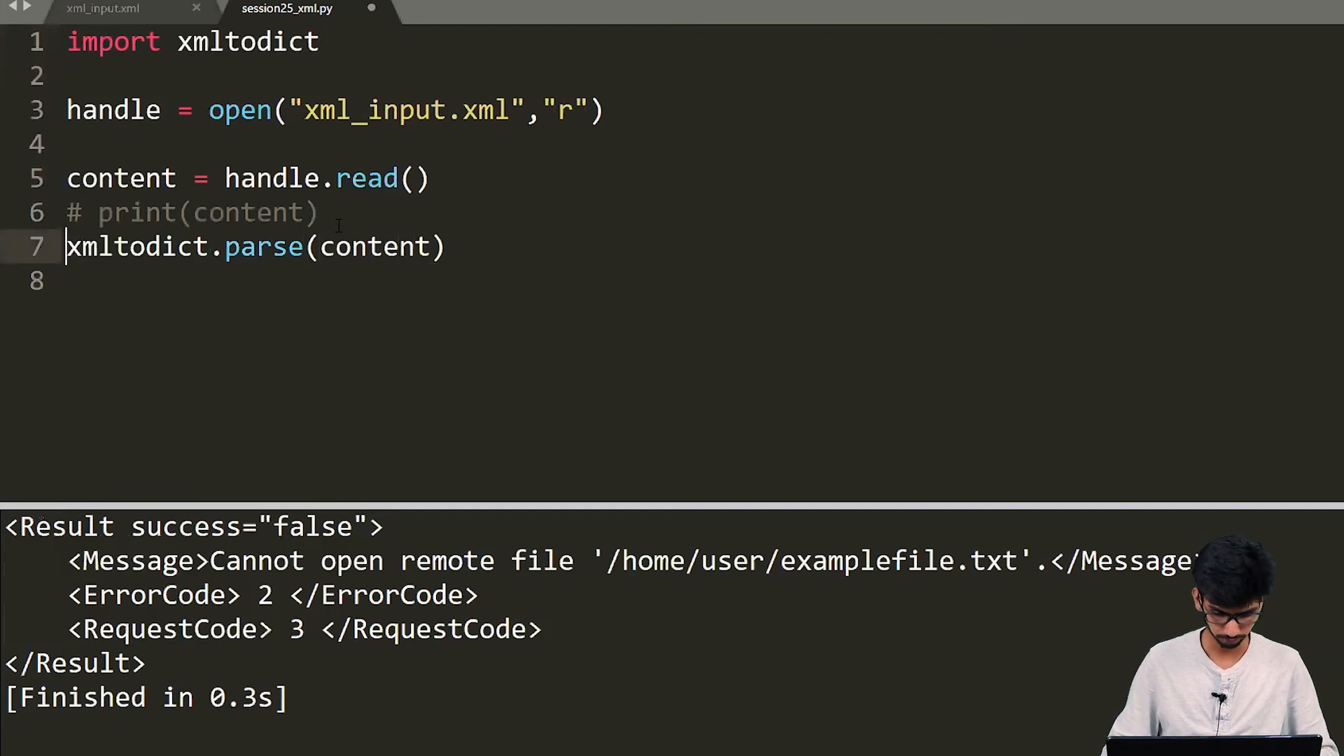
{"action": "type", "text": "d ="}
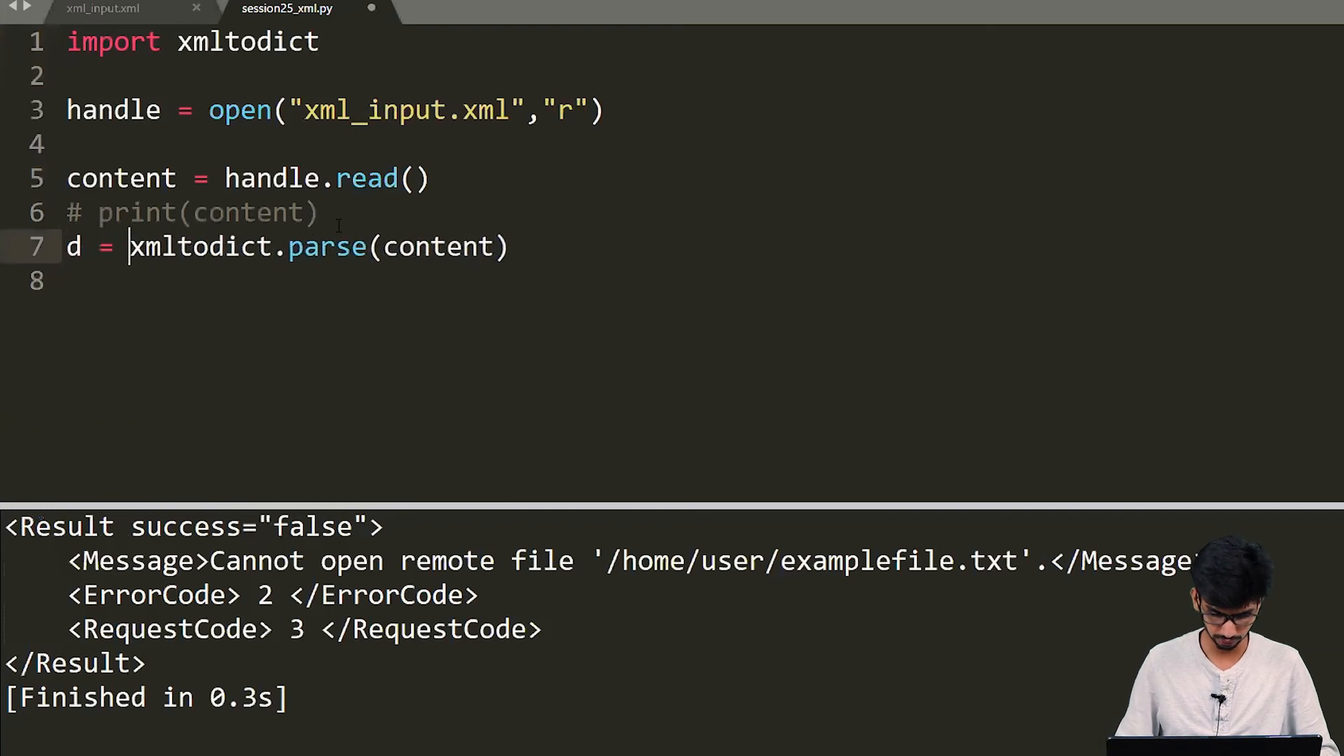
{"action": "key", "text": "Down"}
{"action": "type", "text": "print"}
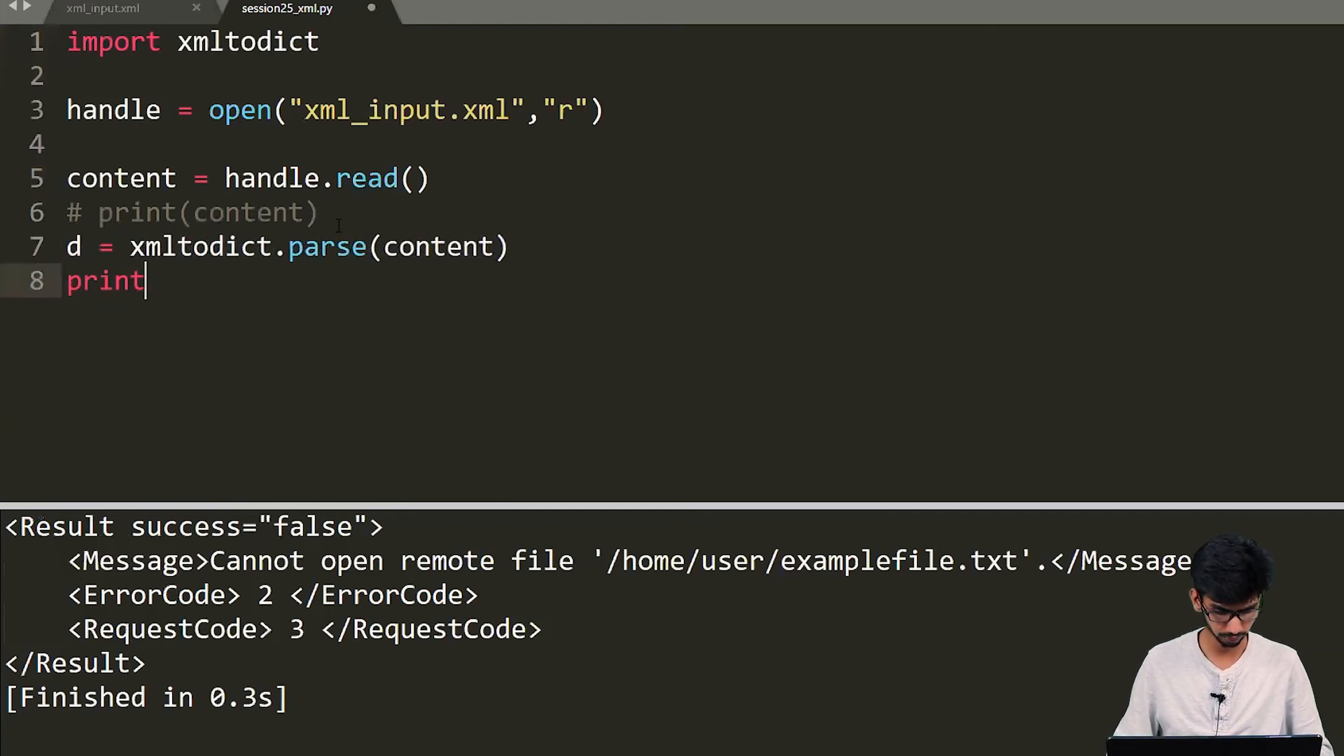
{"action": "type", "text": "(d"}
{"action": "key", "text": "ctrl+s"}
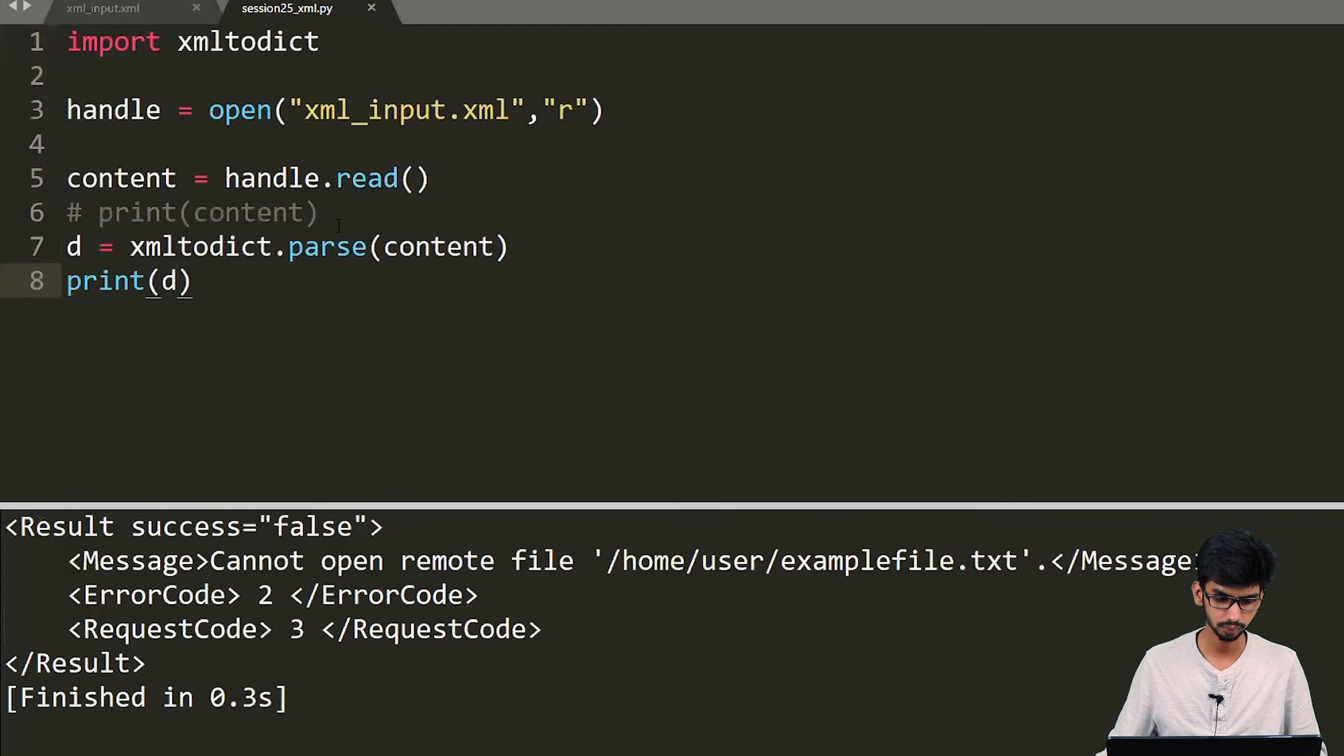
{"action": "key", "text": "ctrl+b"}
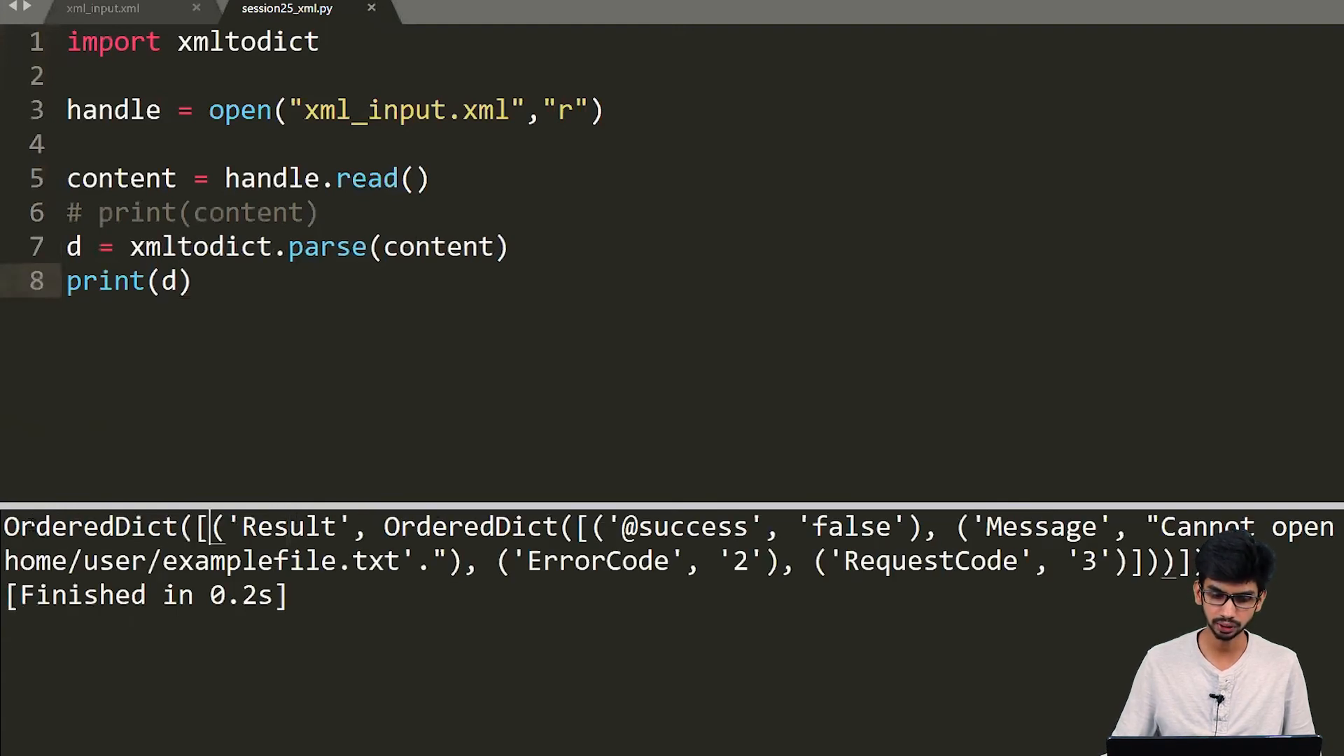
{"action": "double_click", "coordinate": [34, 528]}
{"action": "left_click", "coordinate": [224, 533]}
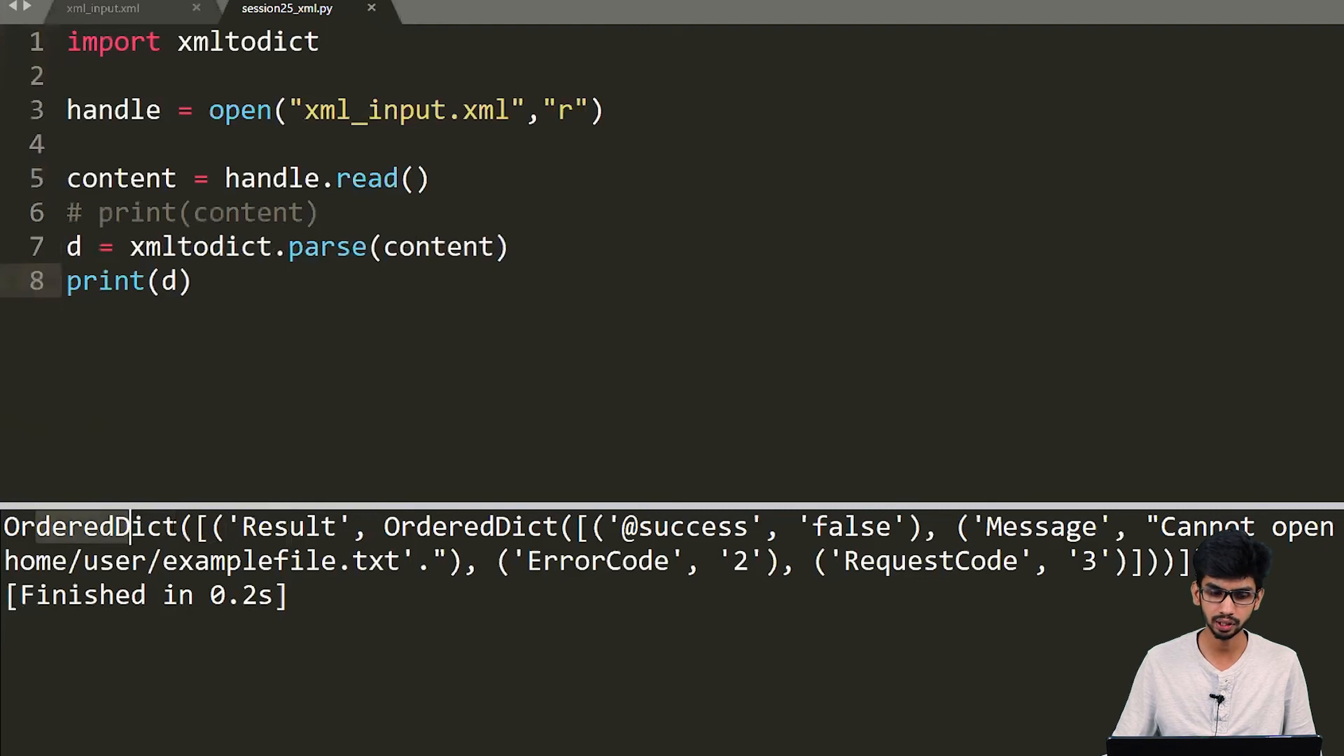
{"action": "left_click", "coordinate": [146, 528]}
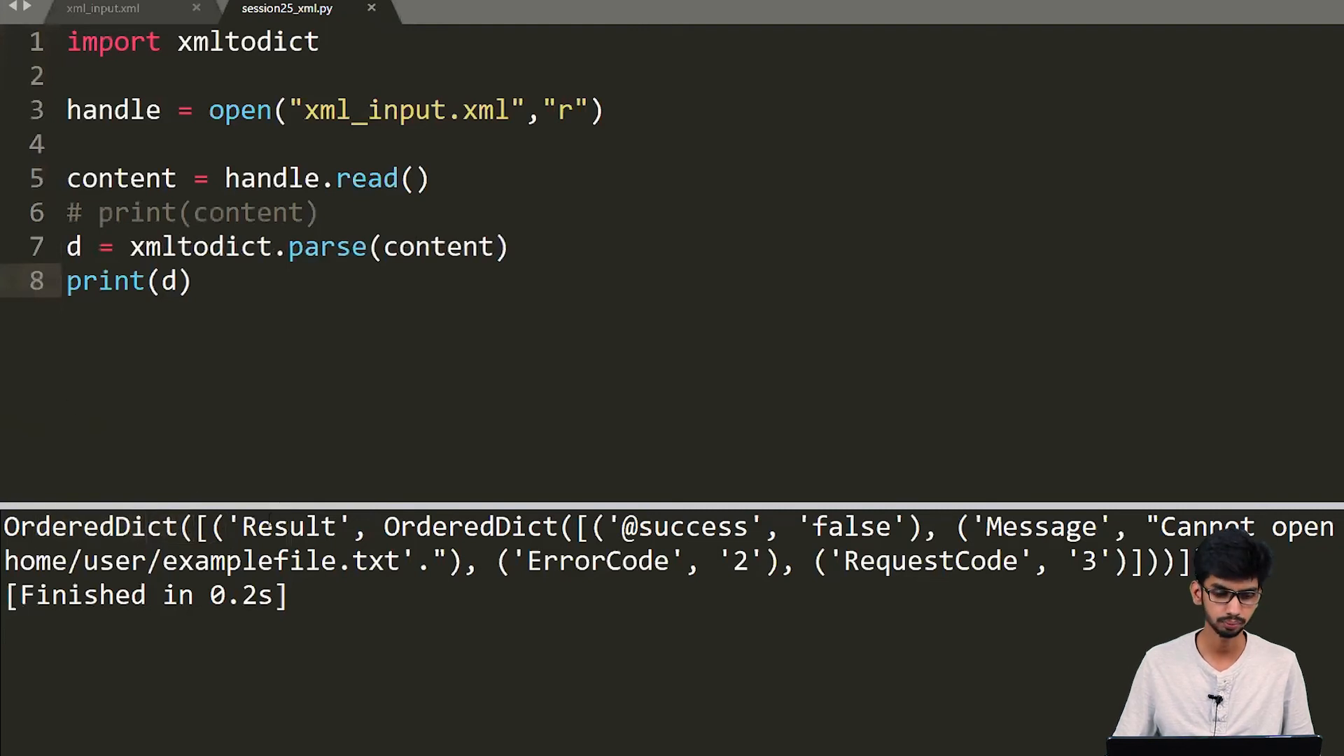
{"action": "left_click", "coordinate": [257, 361]}
{"action": "left_click", "coordinate": [290, 527]}
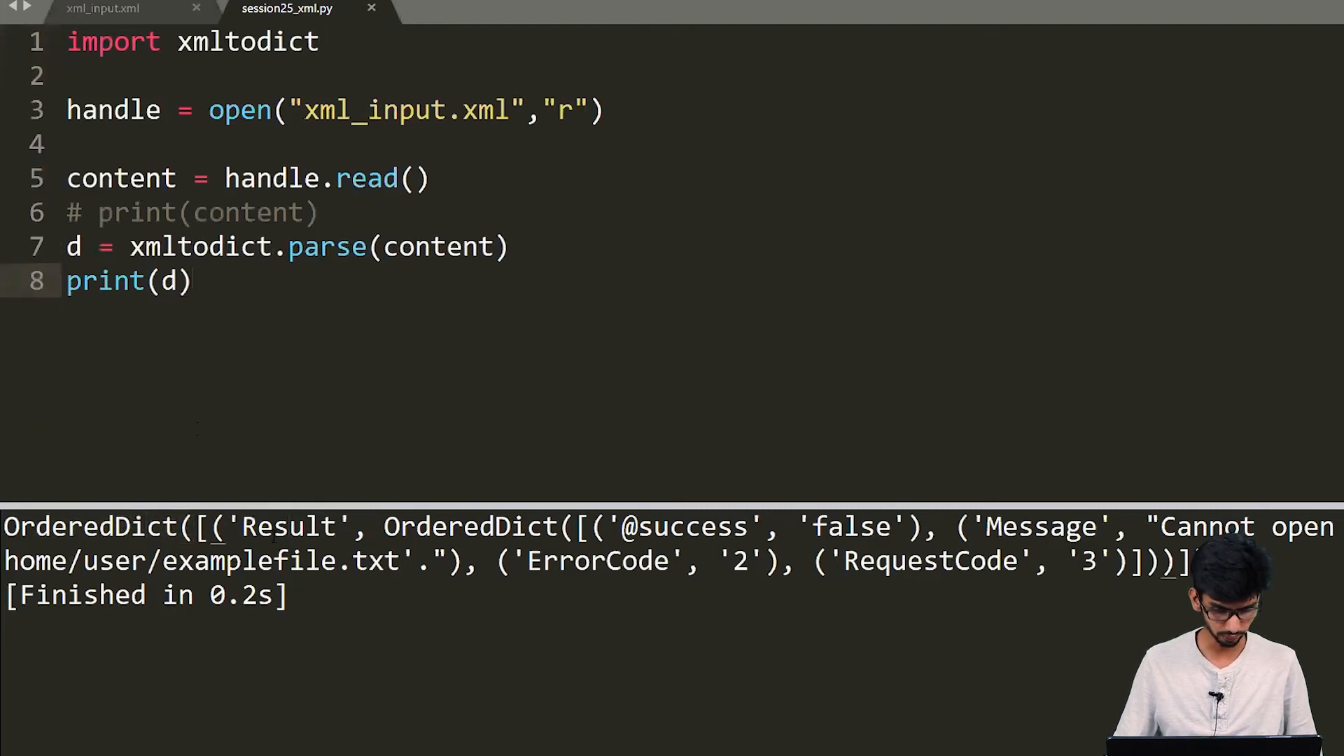
{"action": "double_click", "coordinate": [273, 532]}
{"action": "key", "text": "ctrl+c"}
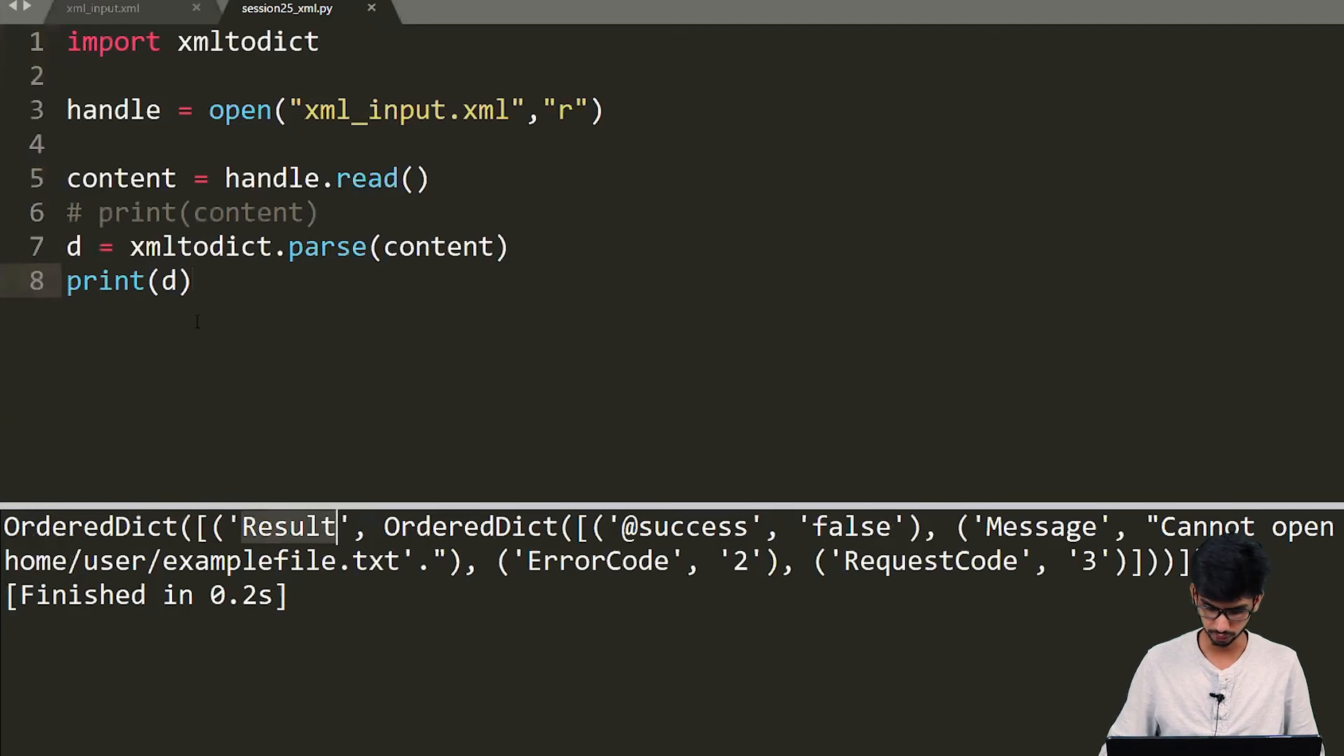
Step: Change line 8 to print d['Result'] and then d['Result']['Message'], rerunning after each edit
{"action": "left_click", "coordinate": [178, 282]}
{"action": "type", "text": "['"}
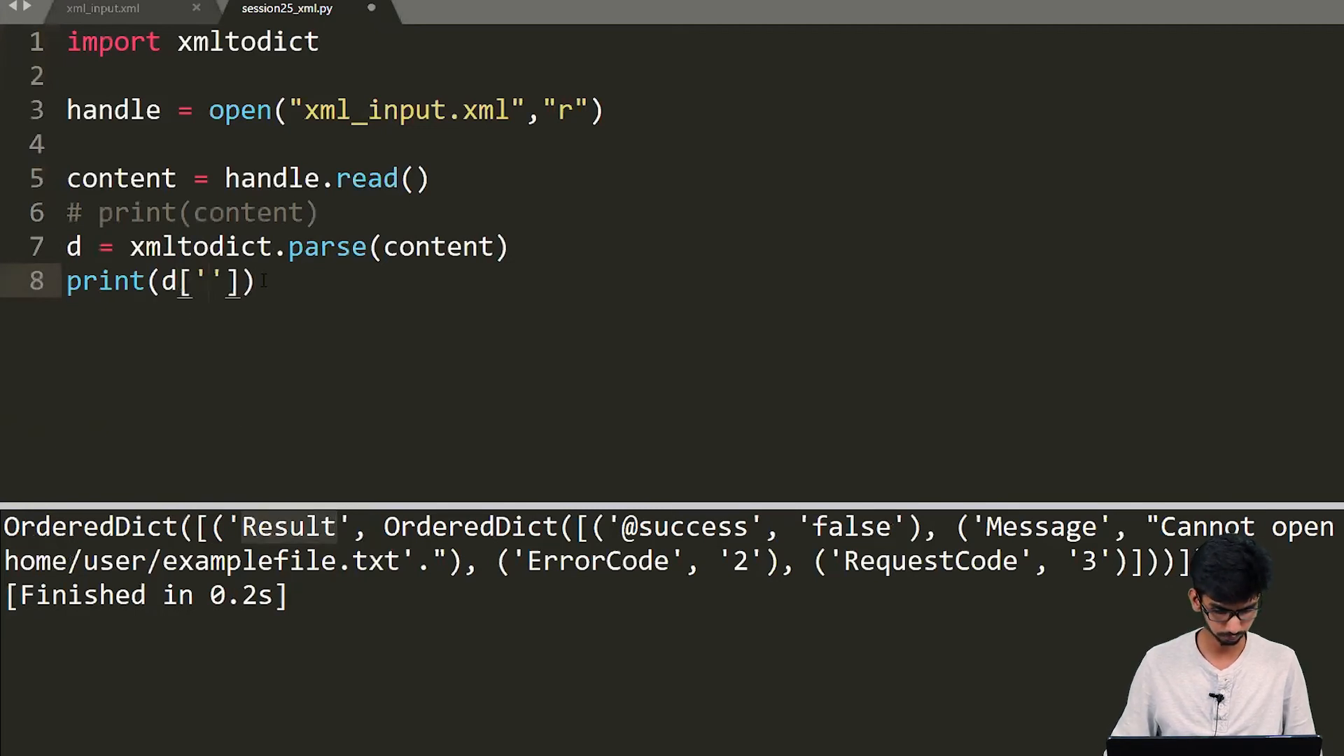
{"action": "key", "text": "ctrl+v"}
{"action": "key", "text": "ctrl+b"}
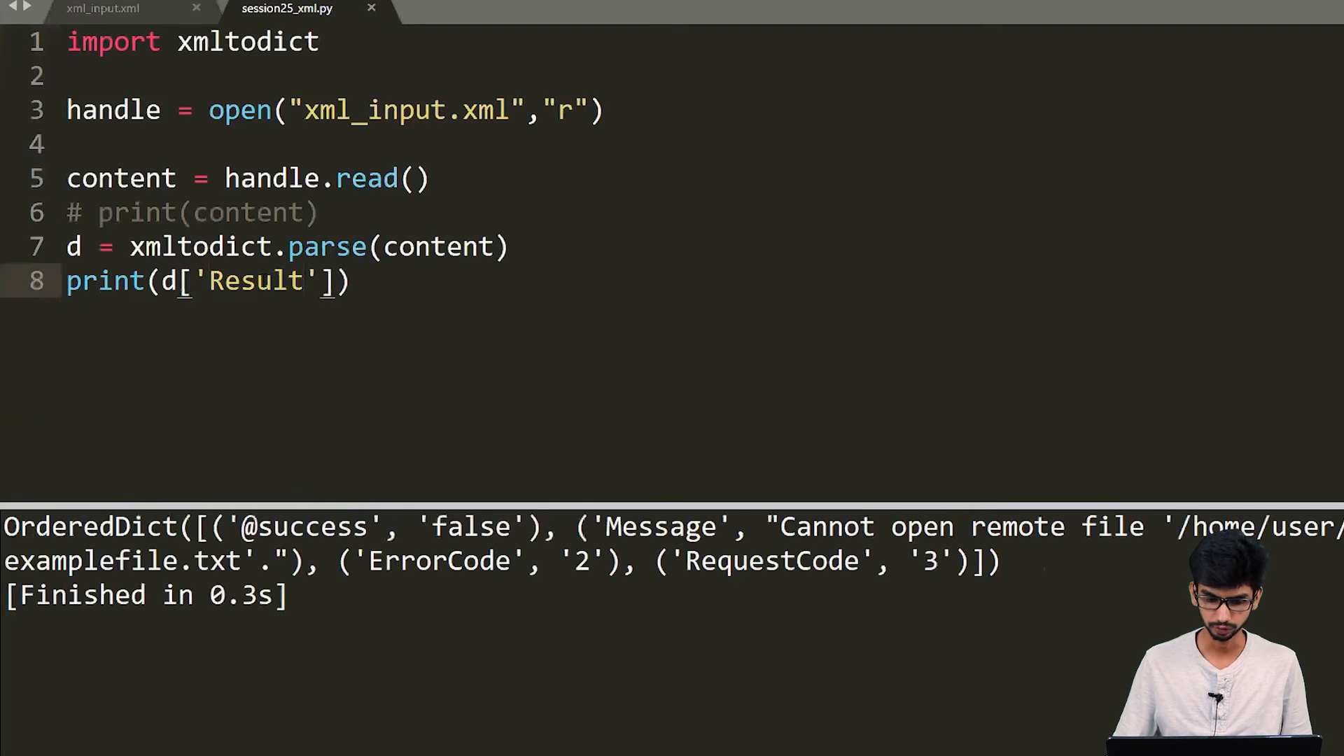
{"action": "double_click", "coordinate": [649, 529]}
{"action": "key", "text": "ctrl+c"}
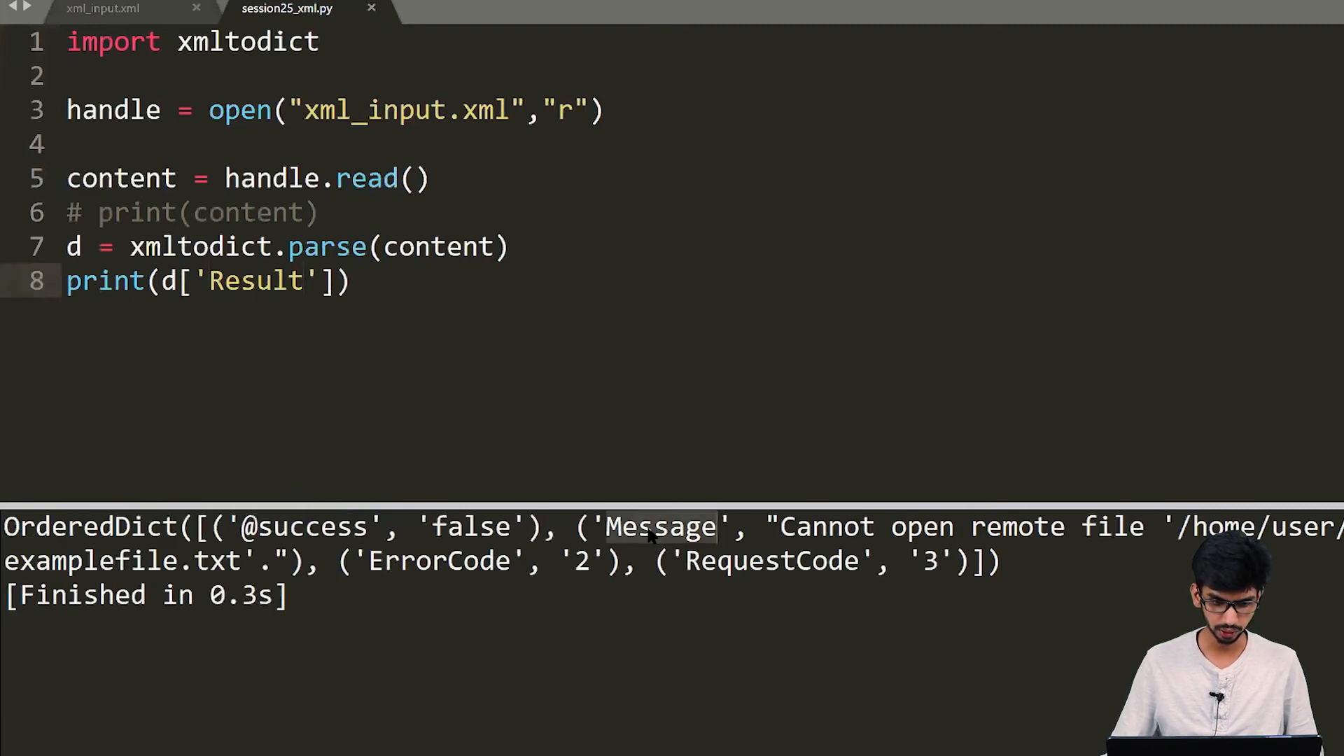
{"action": "left_click", "coordinate": [321, 281]}
{"action": "key", "text": "Right"}
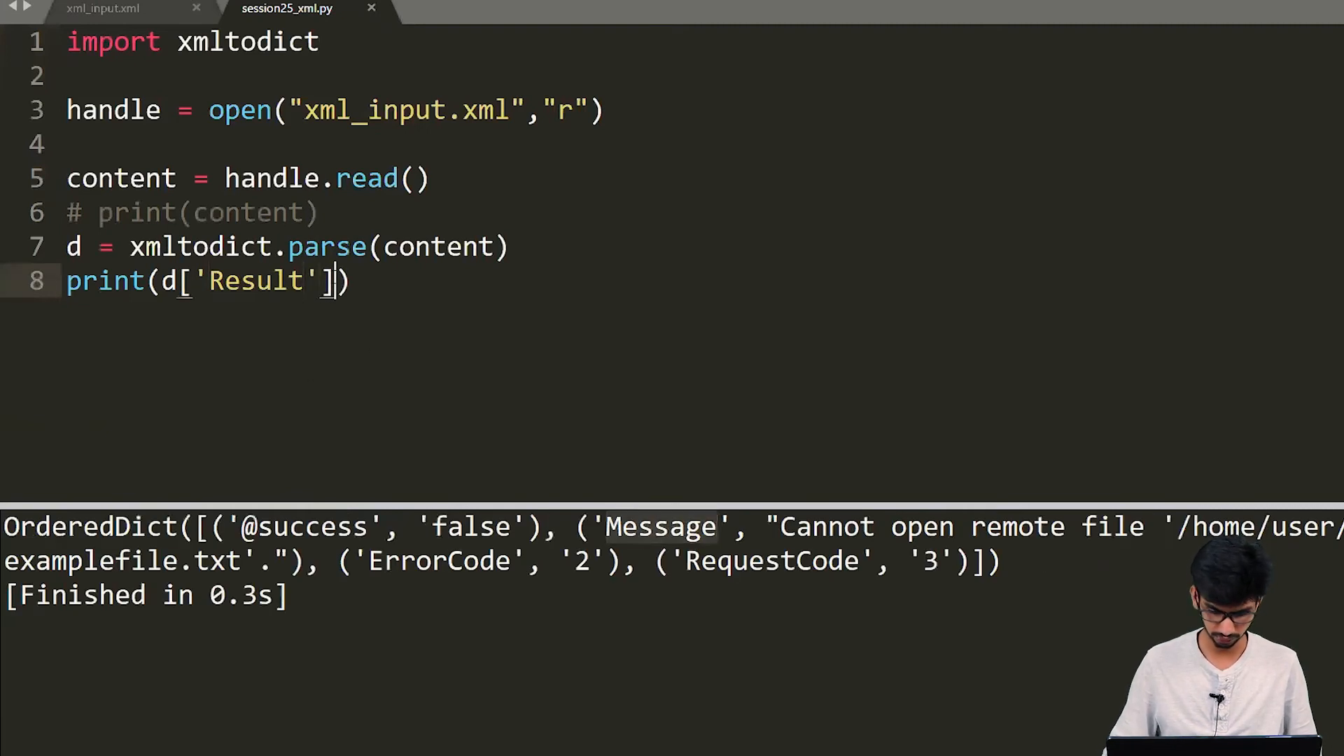
{"action": "type", "text": "['"}
{"action": "key", "text": "ctrl+v"}
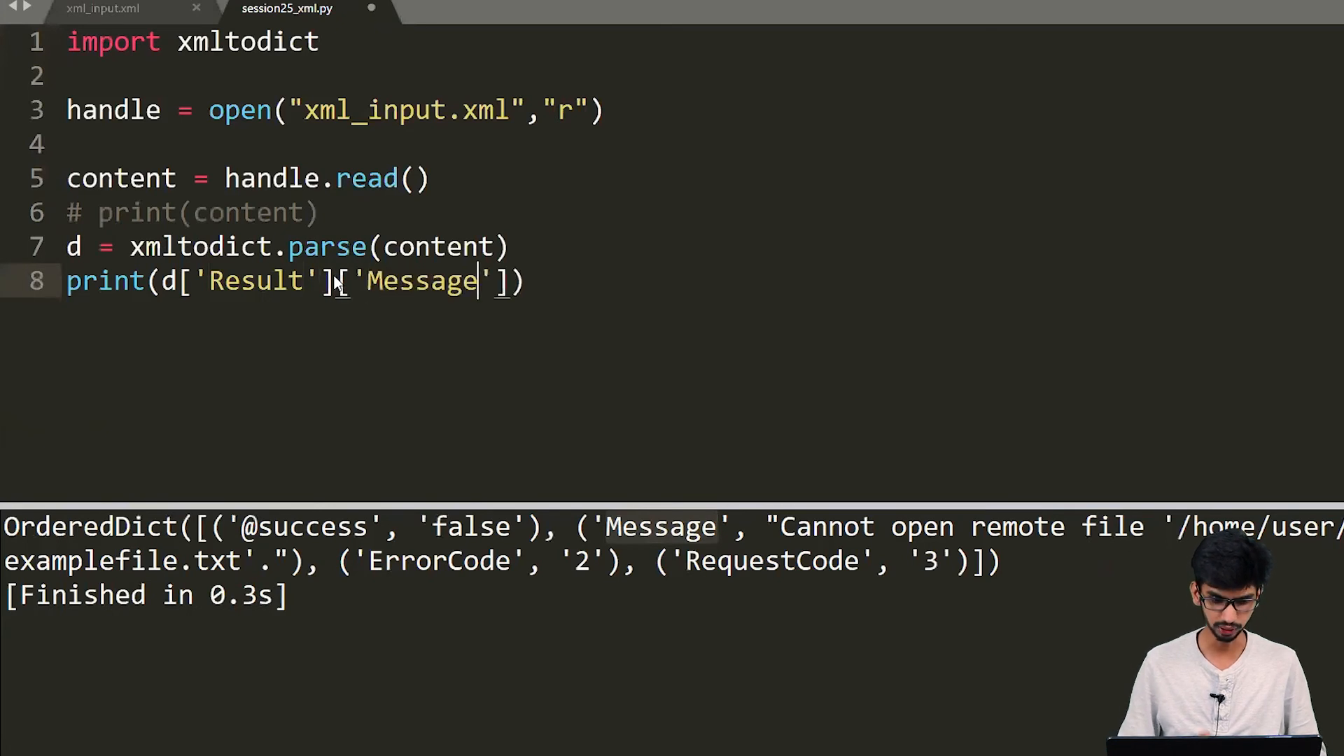
{"action": "key", "text": "ctrl+b"}
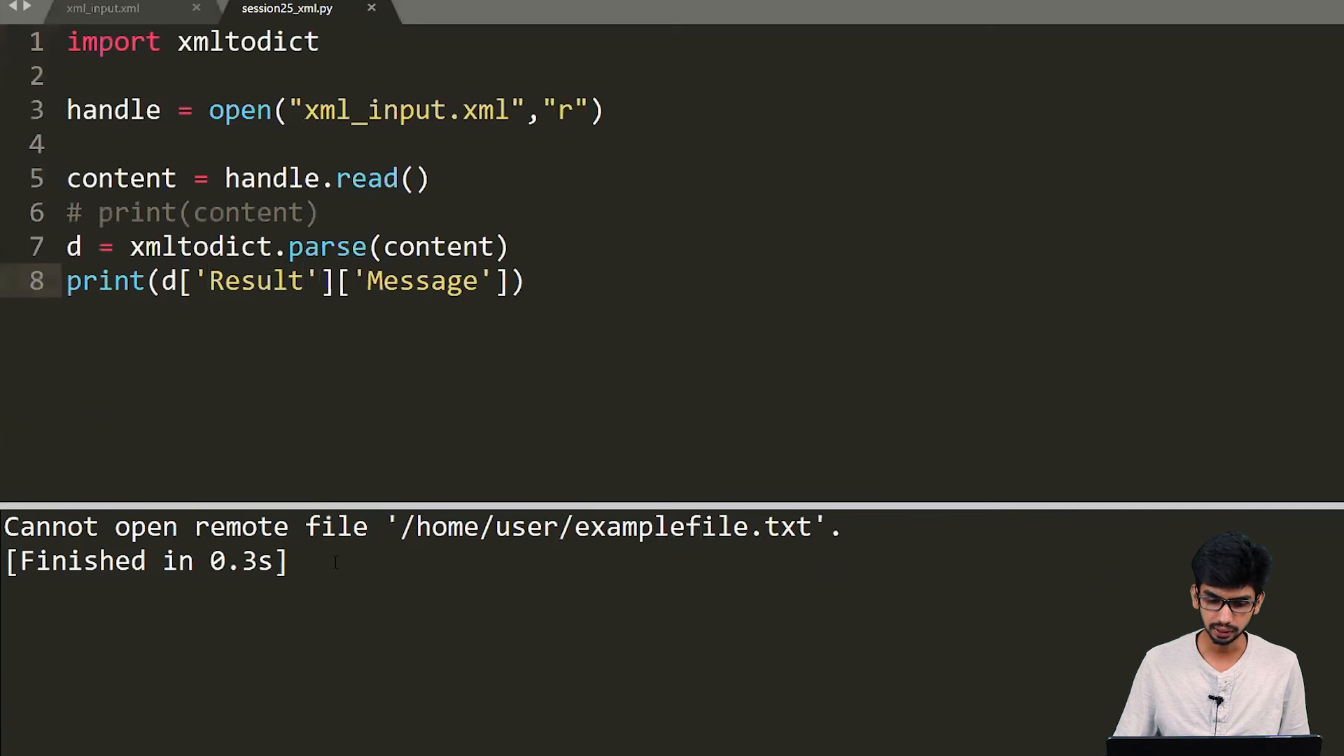
{"action": "left_click_drag", "start_coordinate": [185, 522], "coordinate": [747, 527]}
{"action": "left_click", "coordinate": [481, 527]}
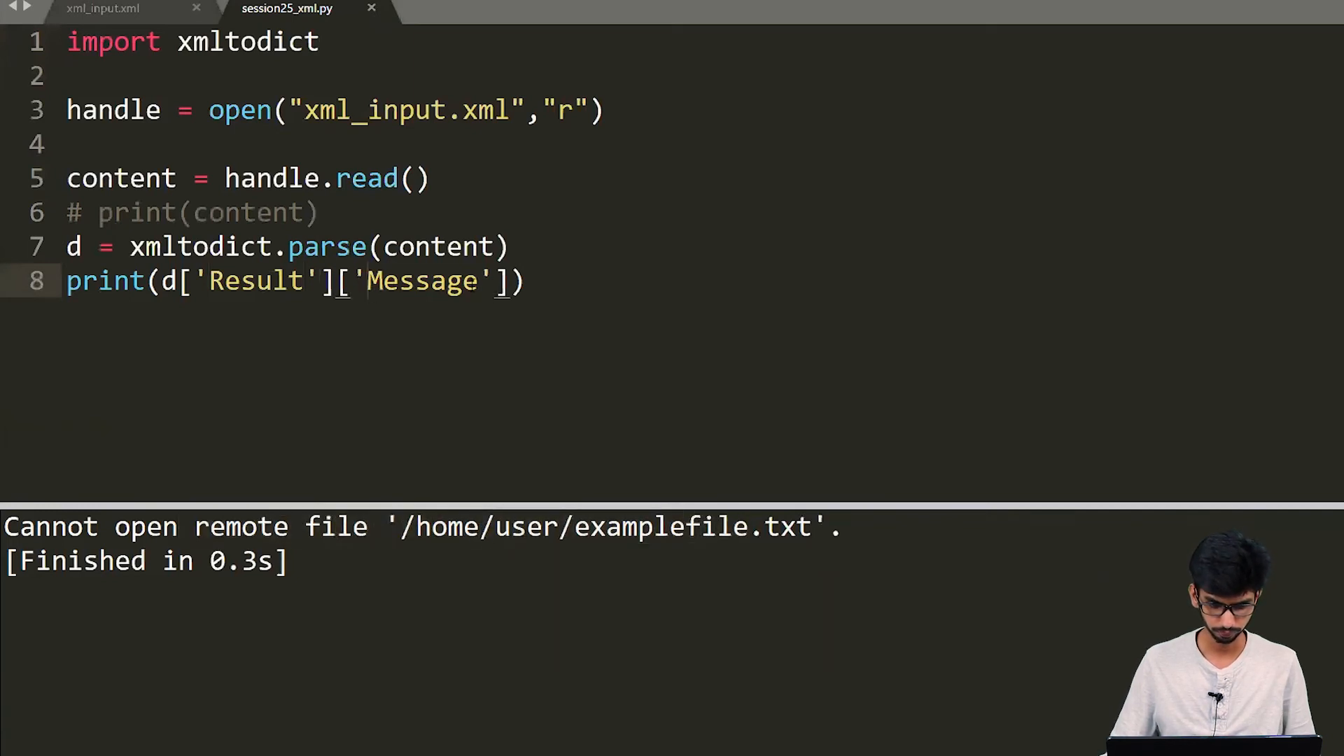
Step: Replace the Message lookup with d['Result']['RequestCode'] and rerun so the output prints 3
{"action": "left_click_drag", "start_coordinate": [495, 282], "coordinate": [340, 294]}
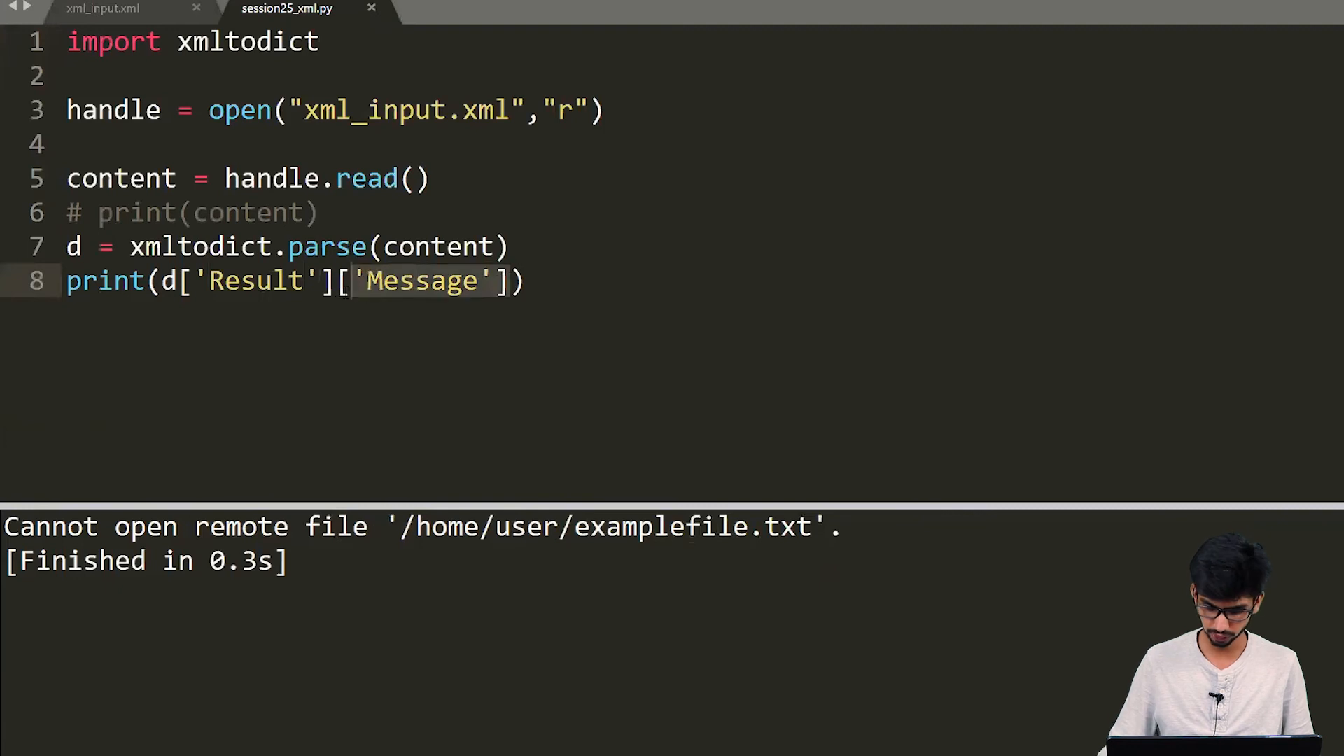
{"action": "key", "text": "BackSpace"}
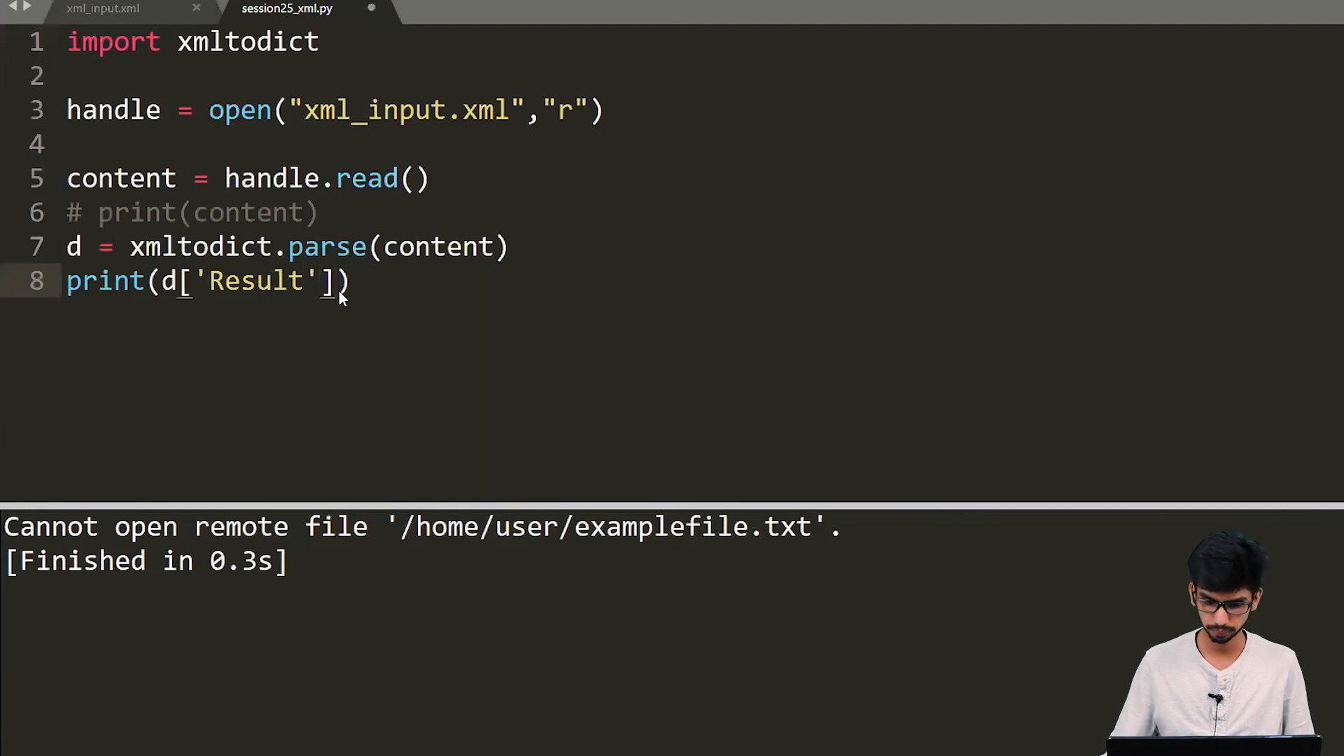
{"action": "key", "text": "ctrl+b"}
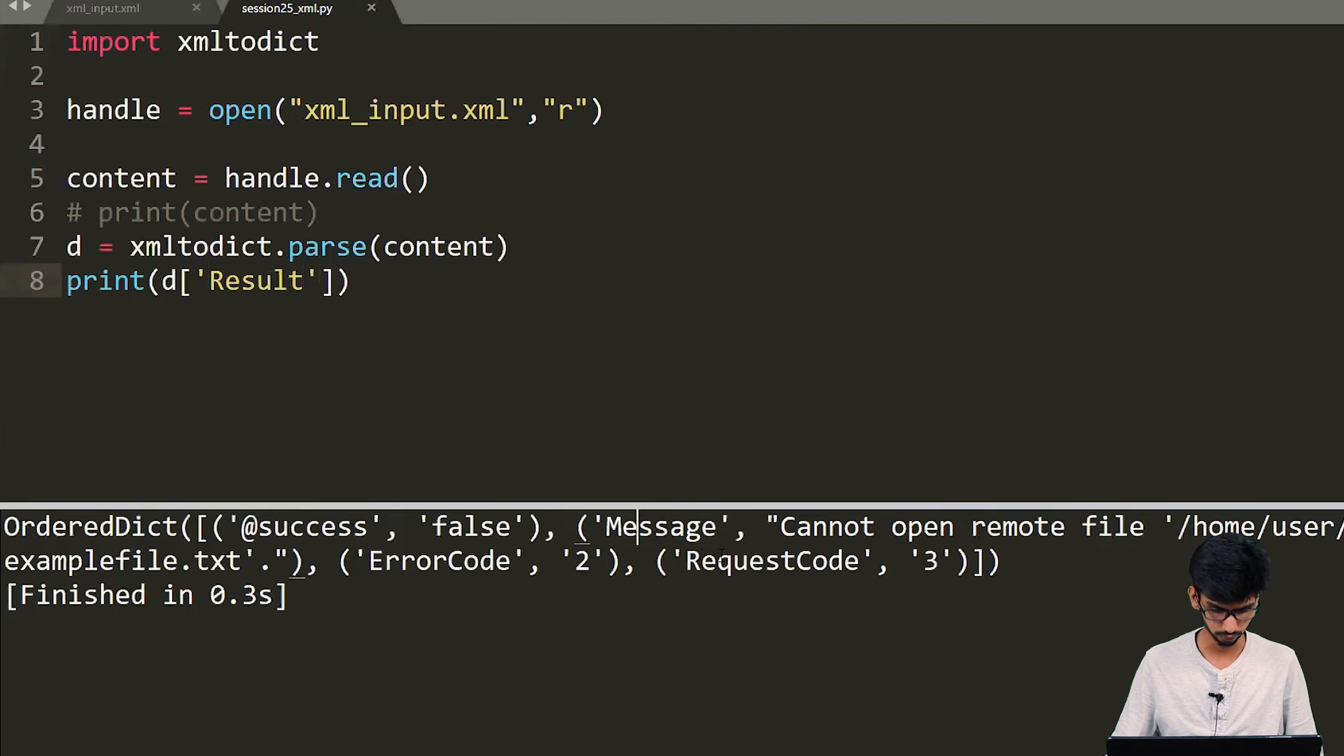
{"action": "left_click", "coordinate": [735, 561]}
{"action": "double_click", "coordinate": [738, 565]}
{"action": "key", "text": "ctrl+c"}
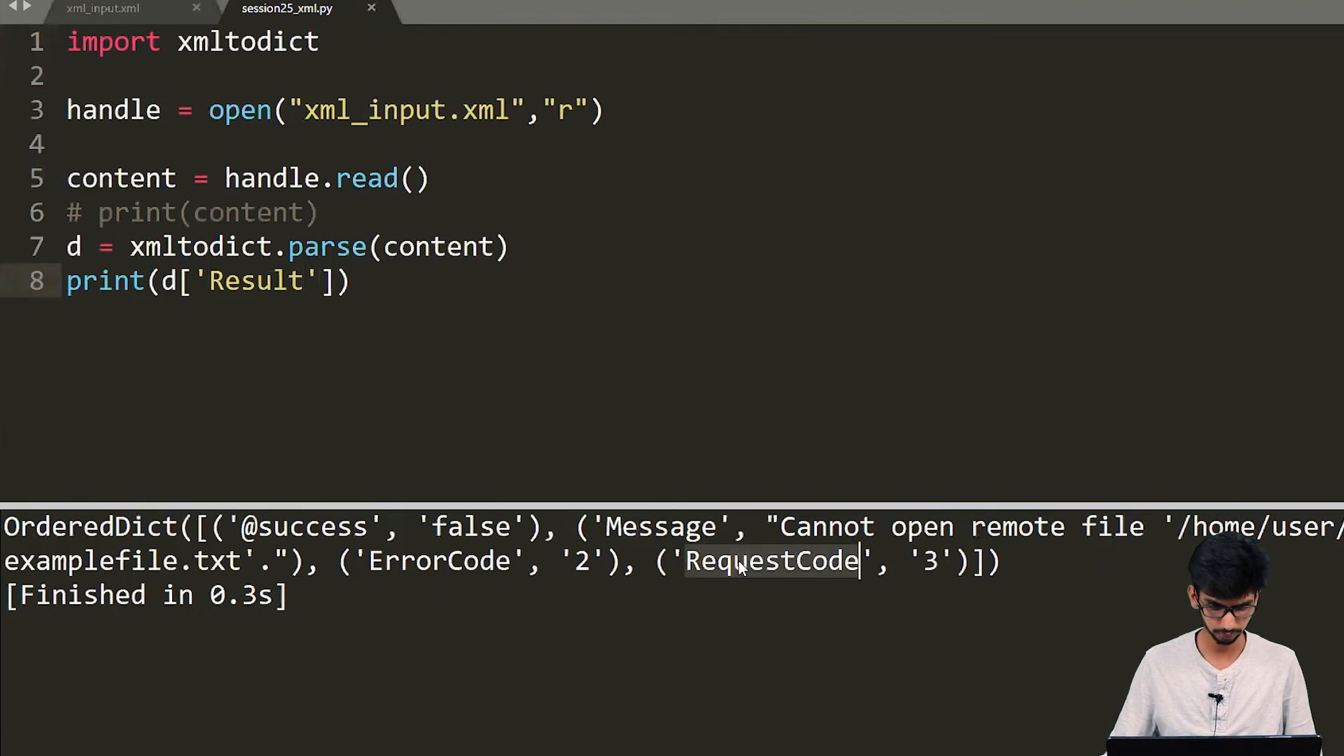
{"action": "left_click", "coordinate": [333, 282]}
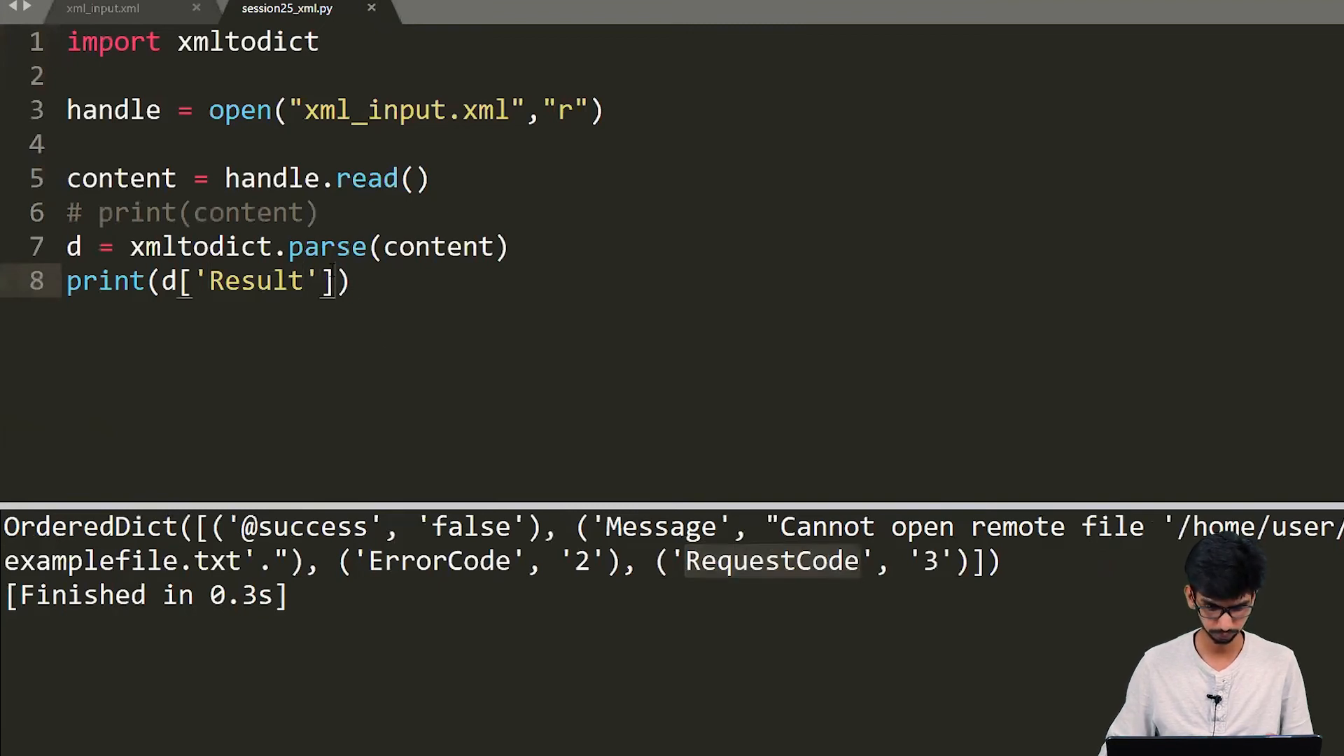
{"action": "type", "text": "["}
{"action": "key", "text": "ctrl+v"}
{"action": "key", "text": "Left"}
{"action": "key", "text": "Left"}
{"action": "key", "text": "Left"}
{"action": "key", "text": "Left"}
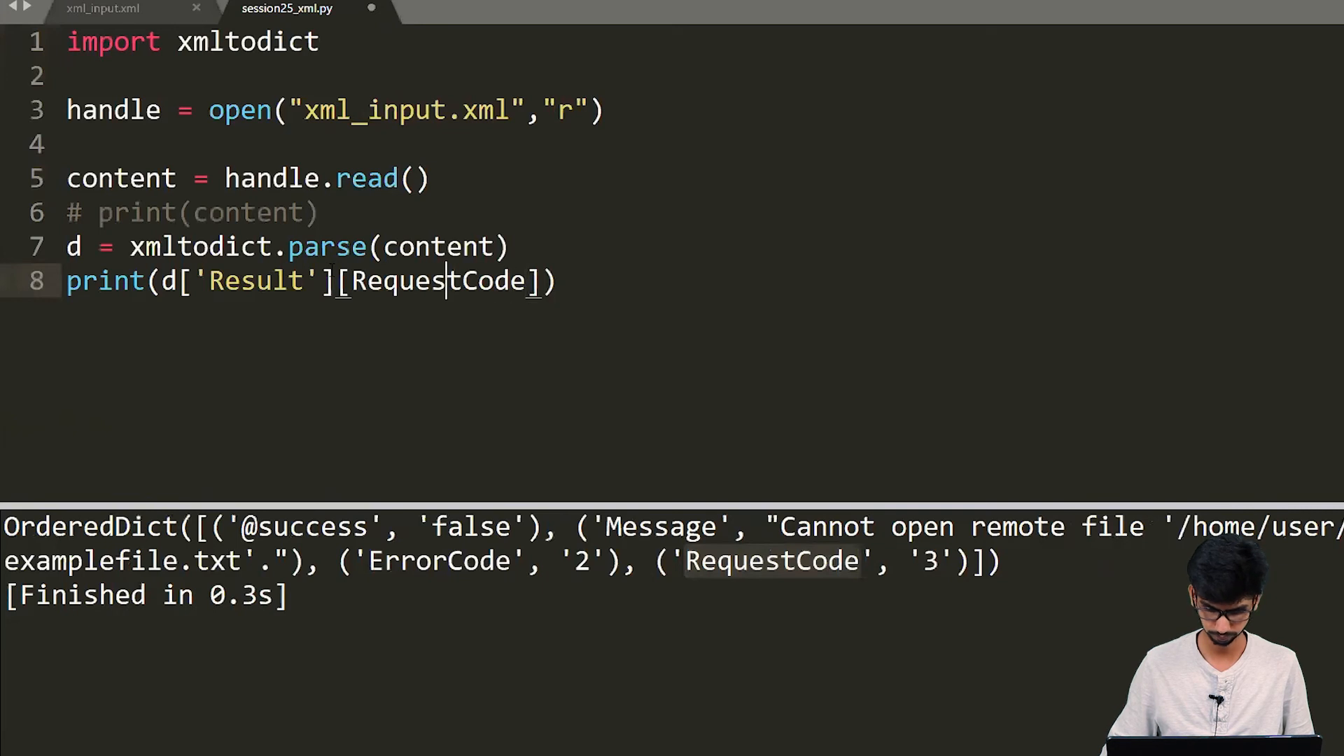
{"action": "key", "text": "Left"}
{"action": "key", "text": "Left"}
{"action": "key", "text": "Left"}
{"action": "key", "text": "Right"}
{"action": "type", "text": "'"}
{"action": "key", "text": "ctrl+Right"}
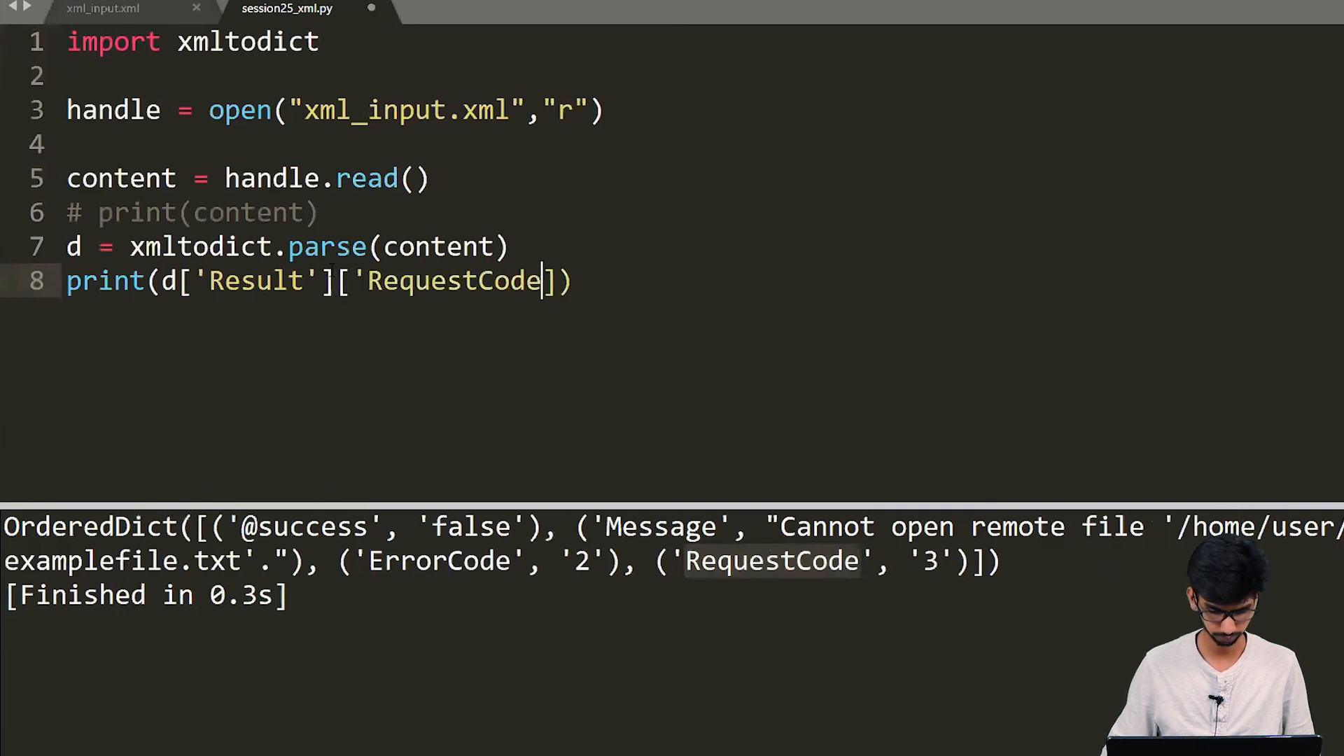
{"action": "type", "text": "'"}
{"action": "key", "text": "ctrl+s"}
{"action": "key", "text": "ctrl+b"}
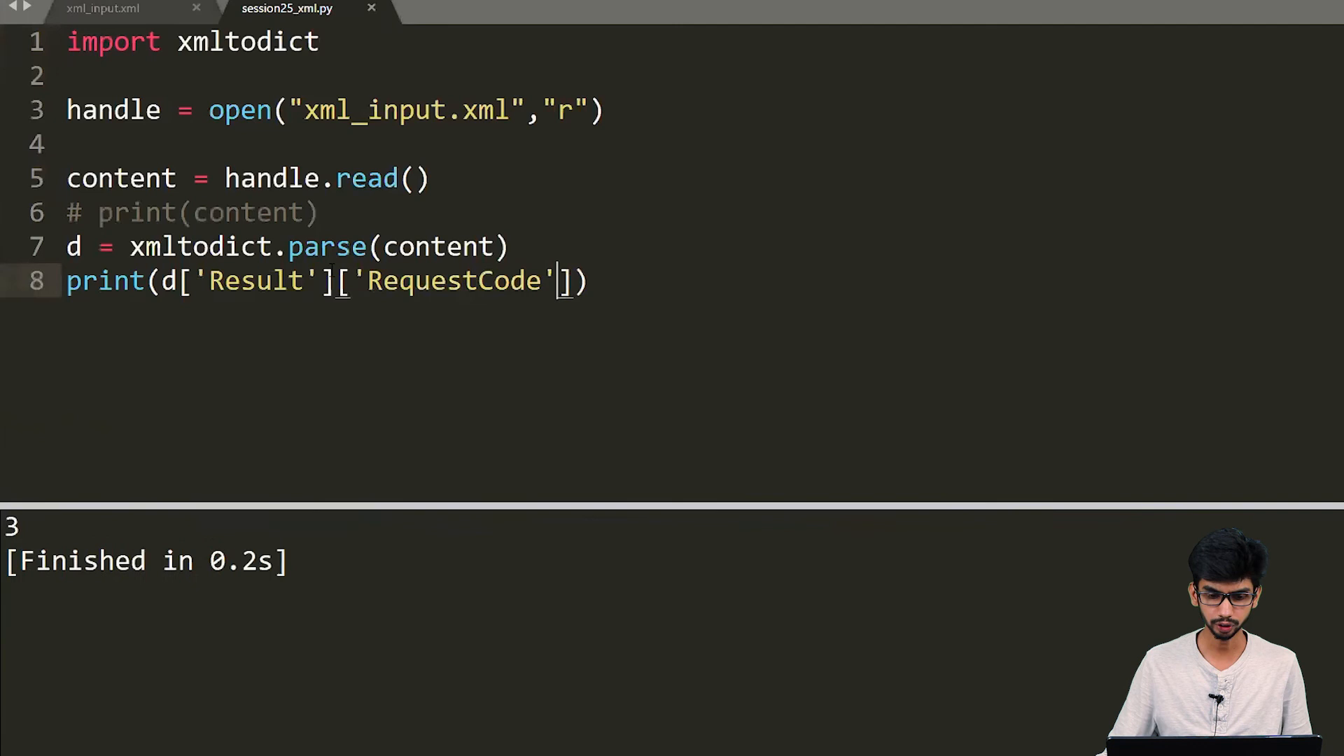
{"action": "left_click_drag", "start_coordinate": [574, 282], "coordinate": [161, 282]}
{"action": "key", "text": "ctrl+c"}
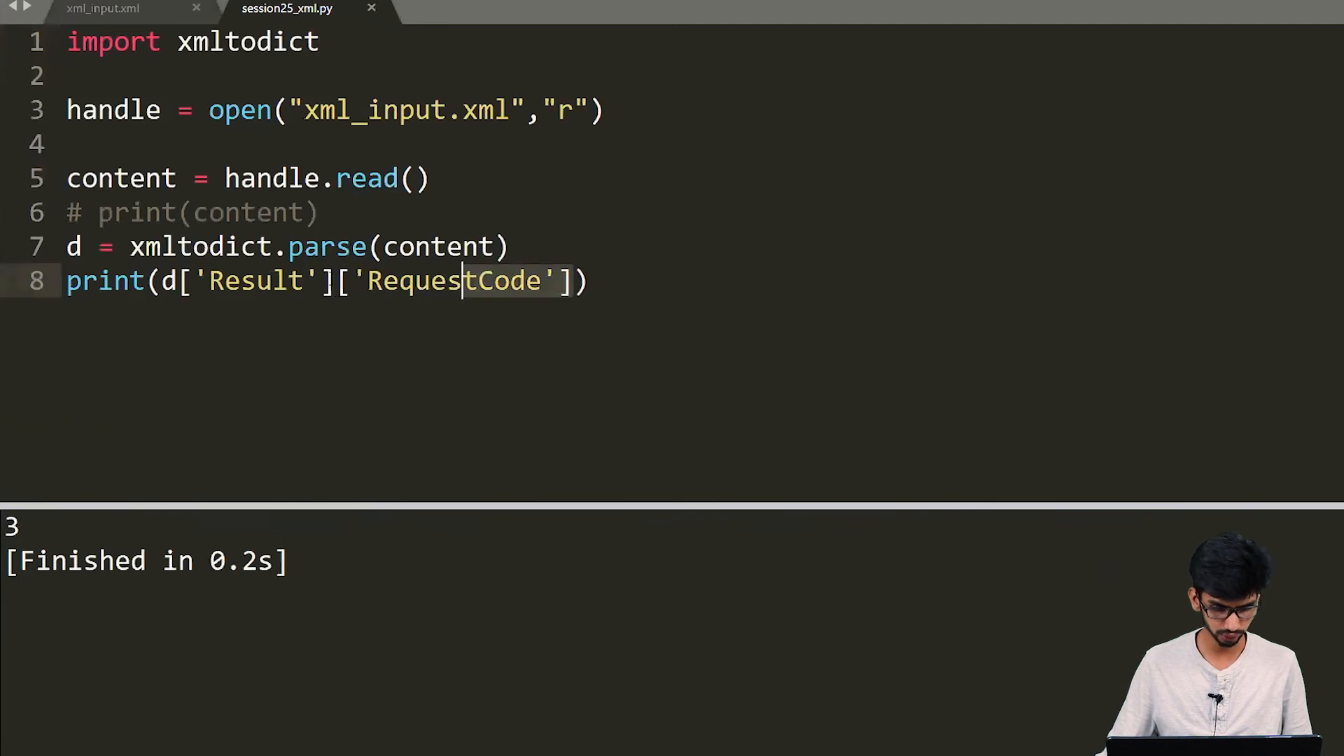
Step: Add d['Result']['RequestCode'] = 4 on line 9 and run to confirm the dictionary shows 4
{"action": "left_click", "coordinate": [210, 322]}
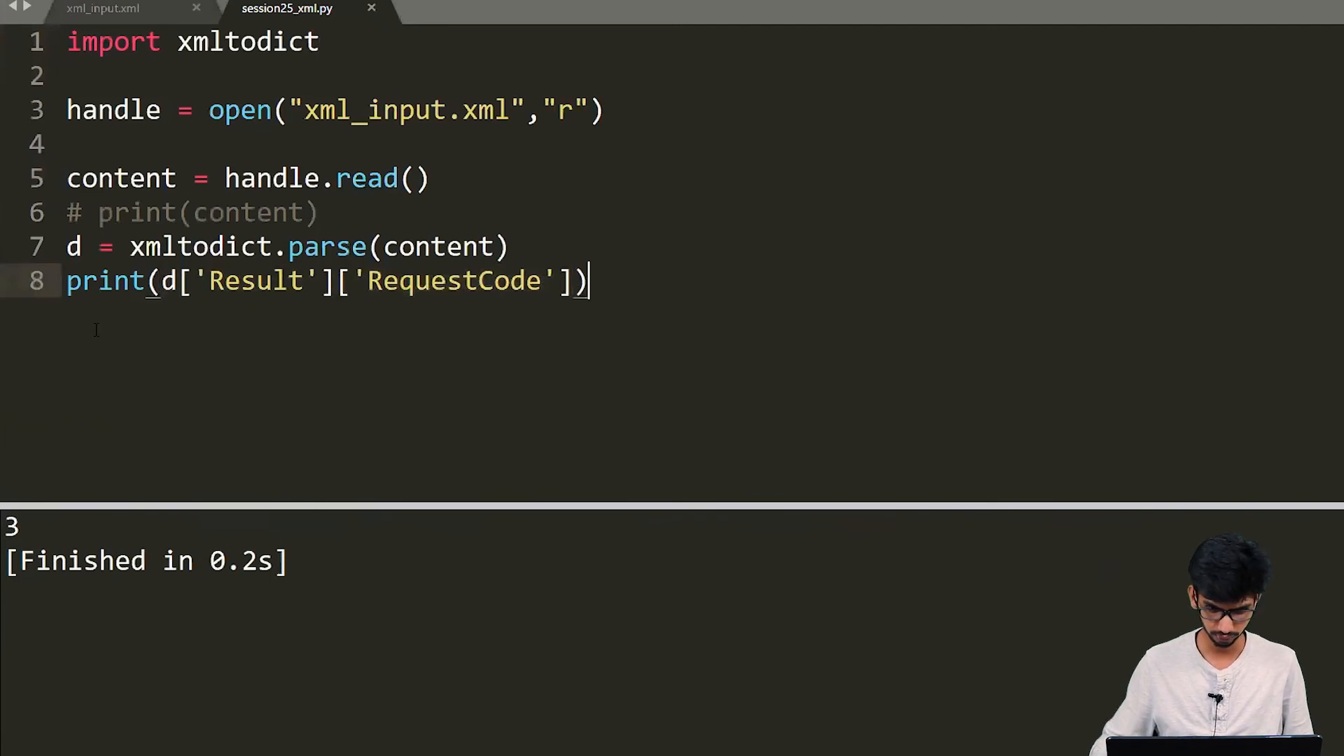
{"action": "key", "text": "Return"}
{"action": "key", "text": "ctrl+v"}
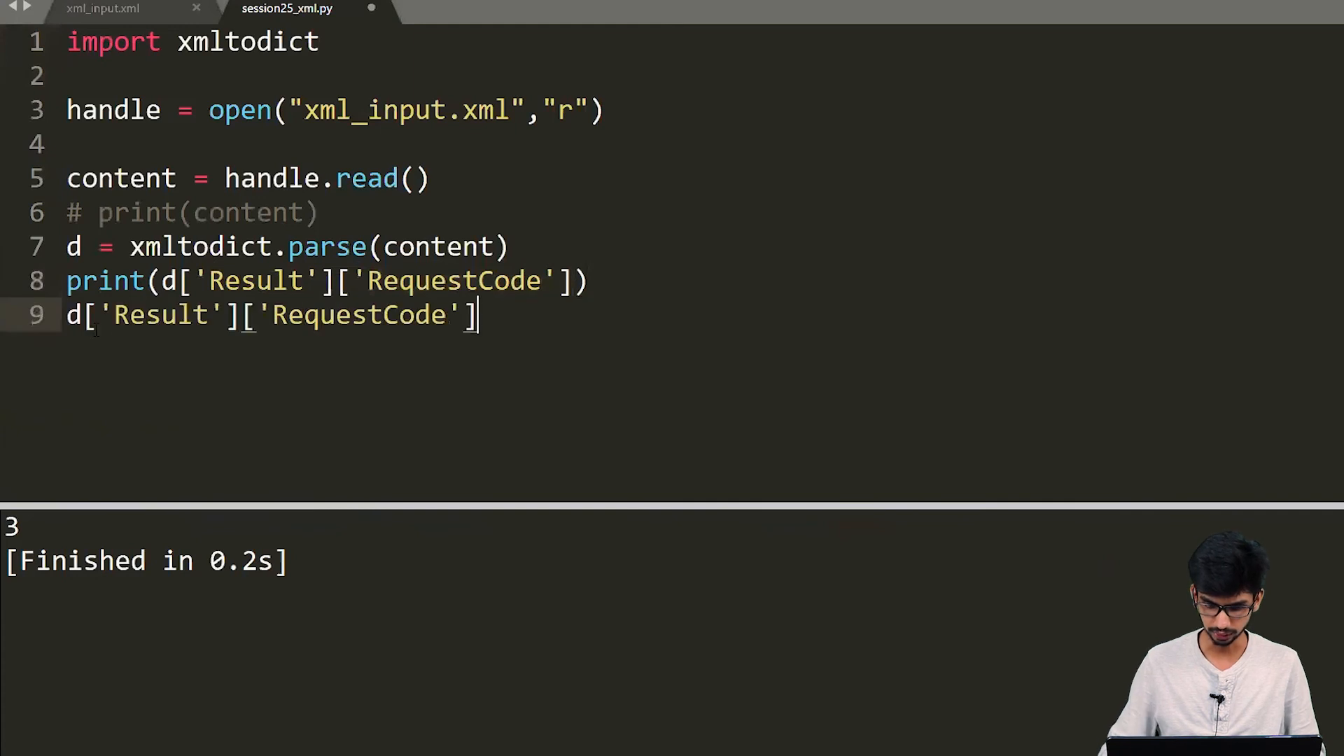
{"action": "type", "text": " = 4"}
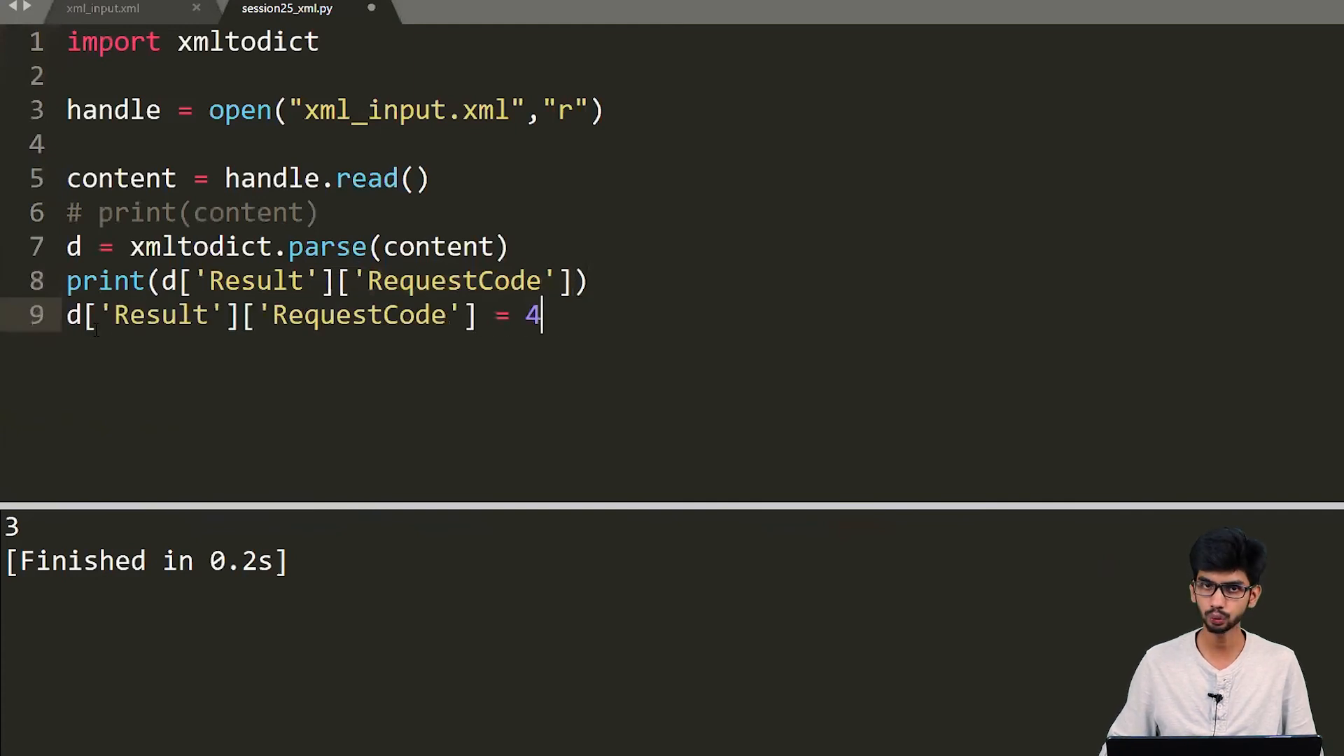
{"action": "key", "text": "BackSpace"}
{"action": "key", "text": "Left"}
{"action": "key", "text": "Left"}
{"action": "key", "text": "Right"}
{"action": "key", "text": "Right"}
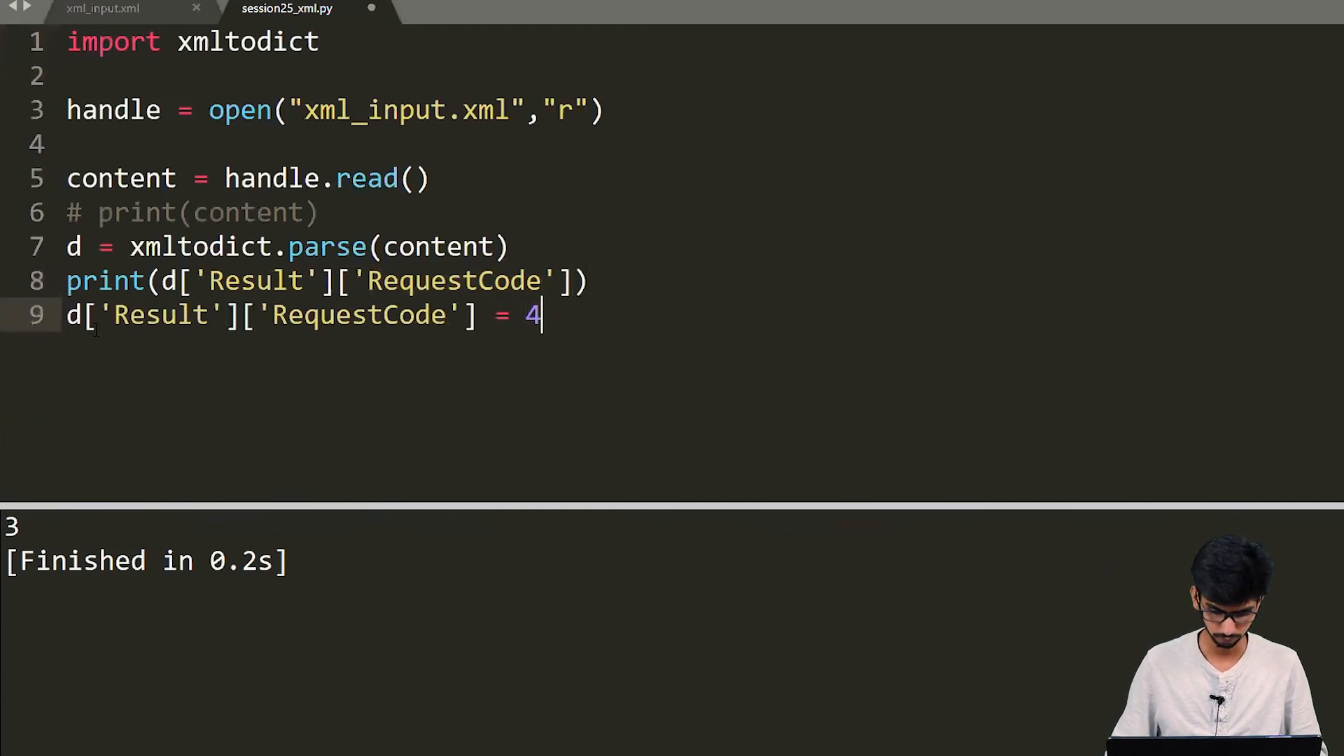
{"action": "key", "text": "Return"}
{"action": "key", "text": "Return"}
{"action": "type", "text": "print"}
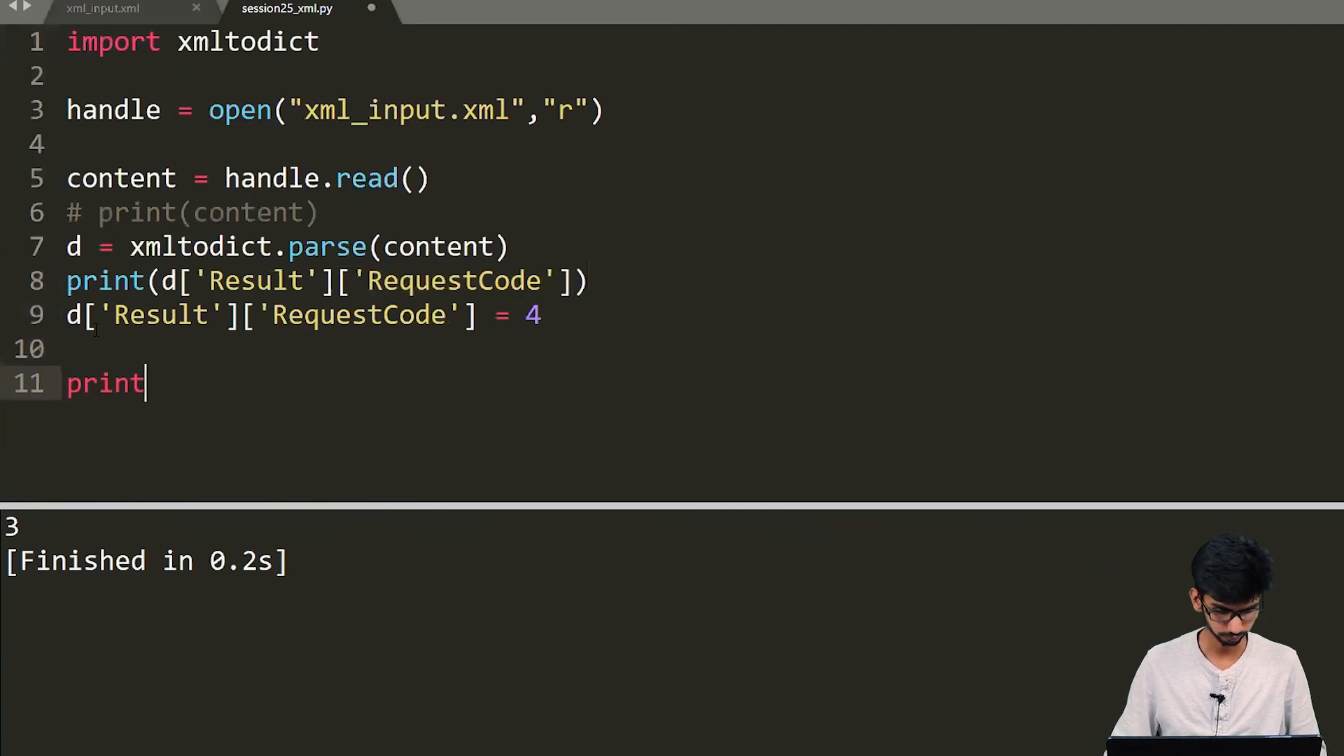
{"action": "type", "text": "(d)"}
{"action": "key", "text": "ctrl+b"}
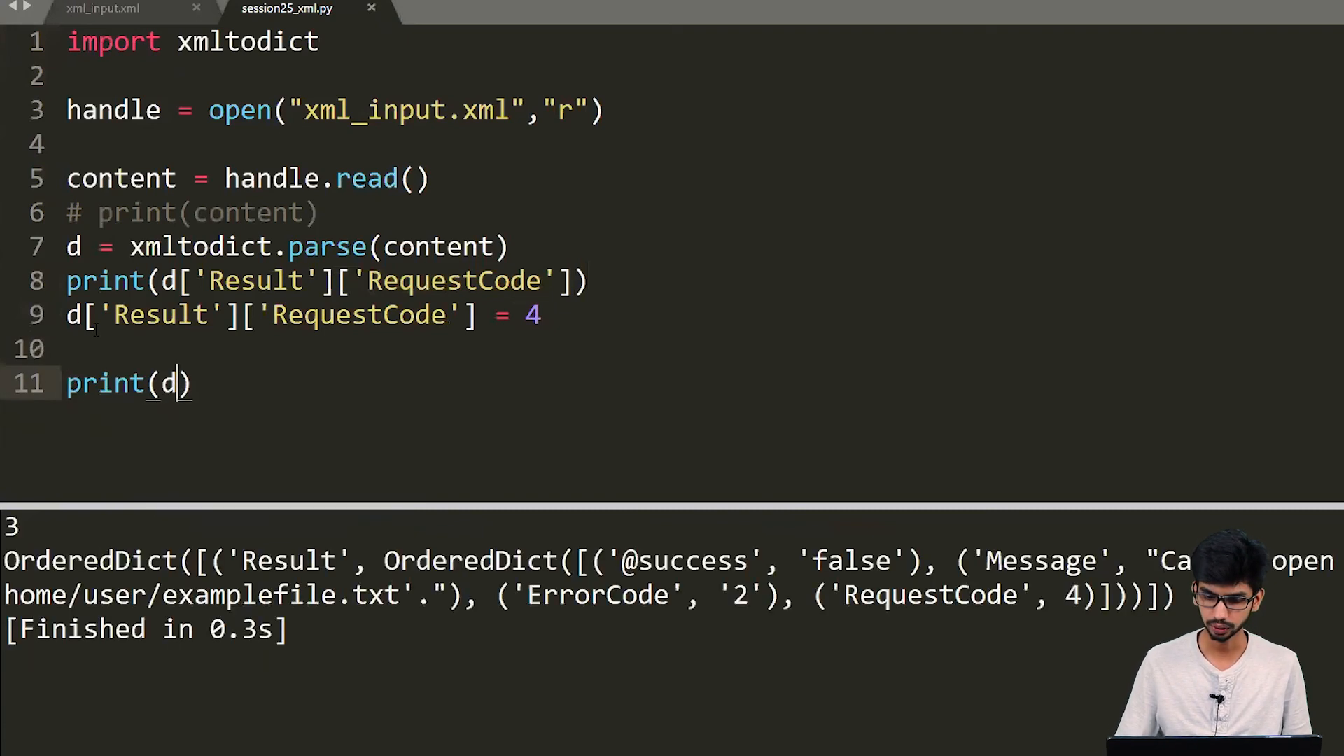
{"action": "left_click_drag", "start_coordinate": [891, 595], "coordinate": [1095, 598]}
Step: Review the parse call, the RequestCode assignment, print(d) and the OrderedDict output
{"action": "left_click", "coordinate": [273, 223]}
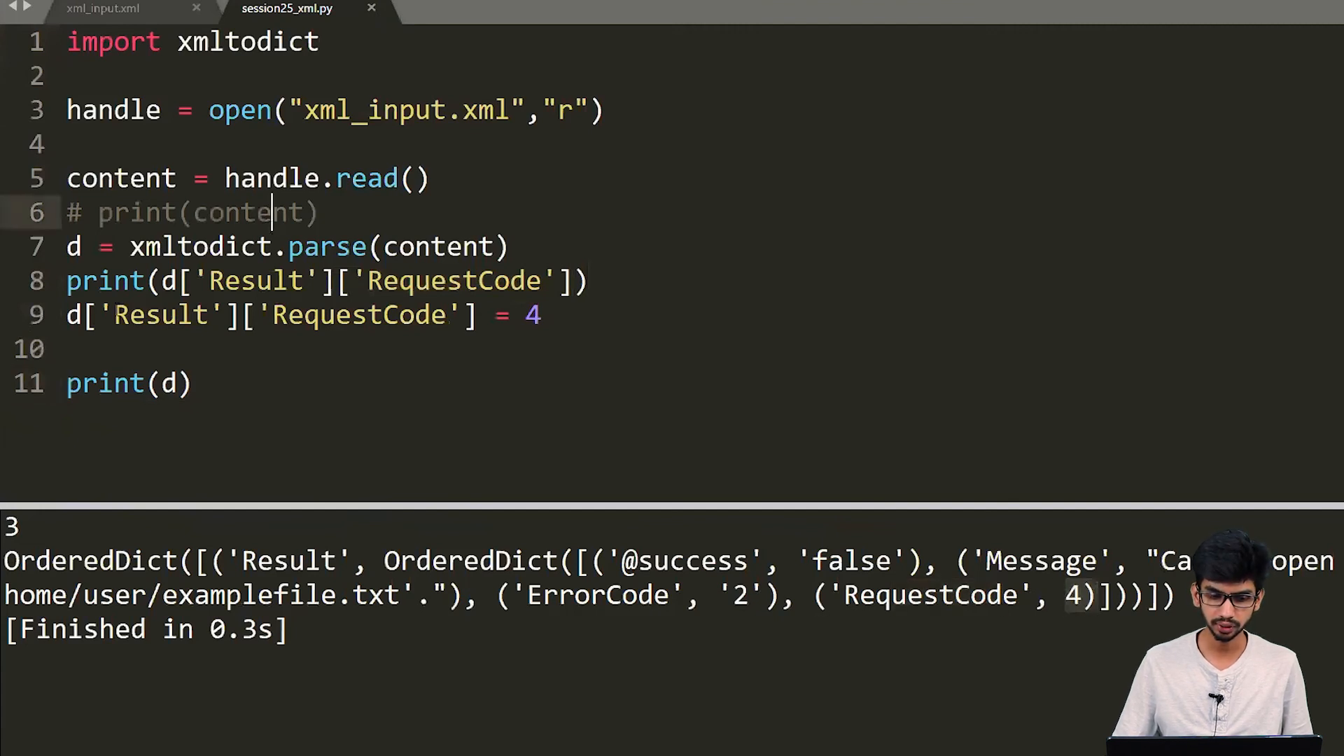
{"action": "left_click", "coordinate": [129, 281]}
{"action": "left_click", "coordinate": [199, 348]}
{"action": "left_click", "coordinate": [302, 246]}
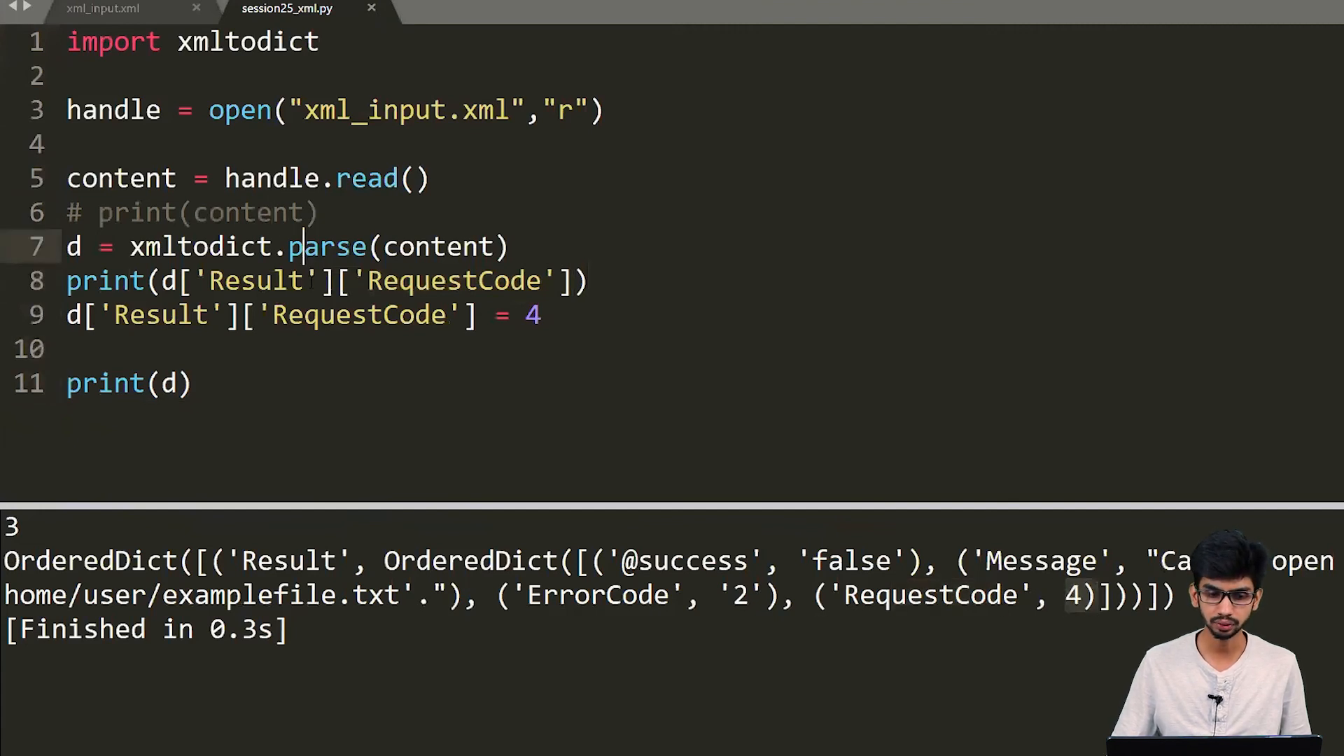
{"action": "left_click", "coordinate": [368, 247]}
{"action": "left_click_drag", "start_coordinate": [288, 247], "coordinate": [431, 246]}
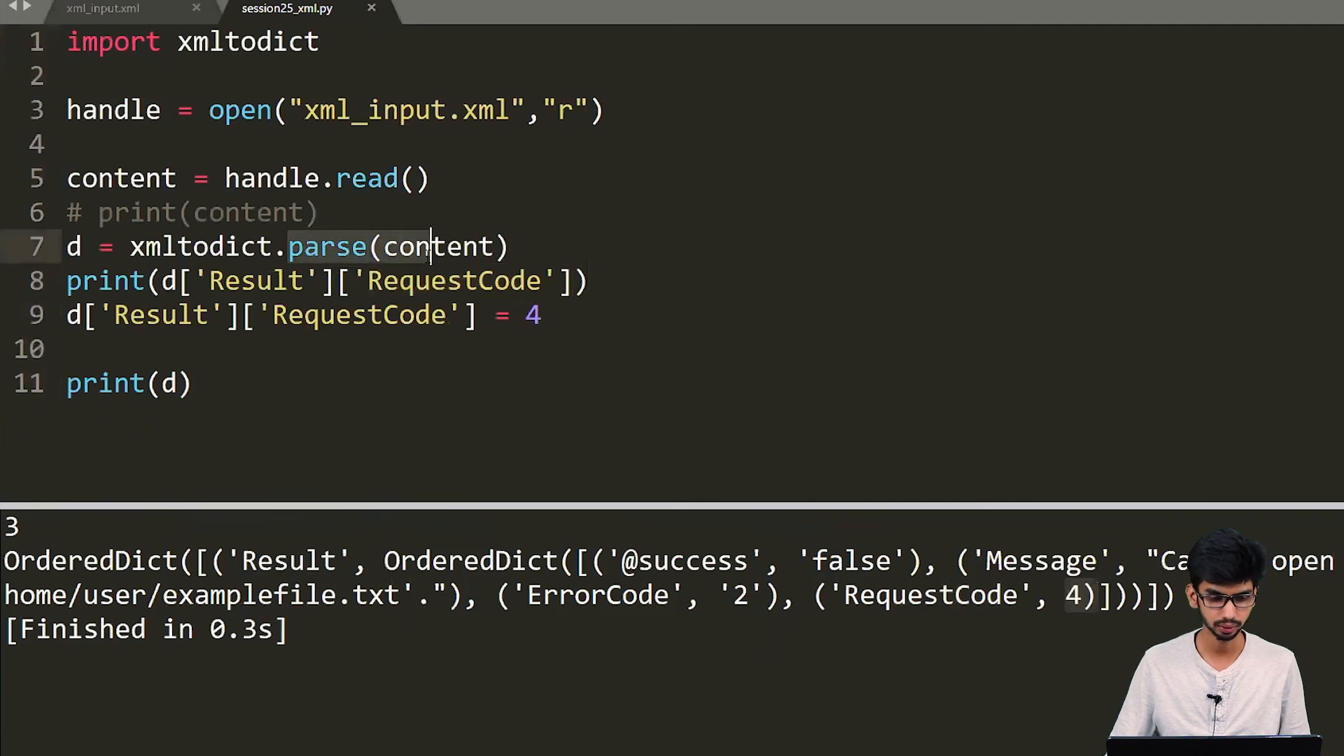
{"action": "left_click", "coordinate": [302, 315]}
{"action": "left_click", "coordinate": [176, 383]}
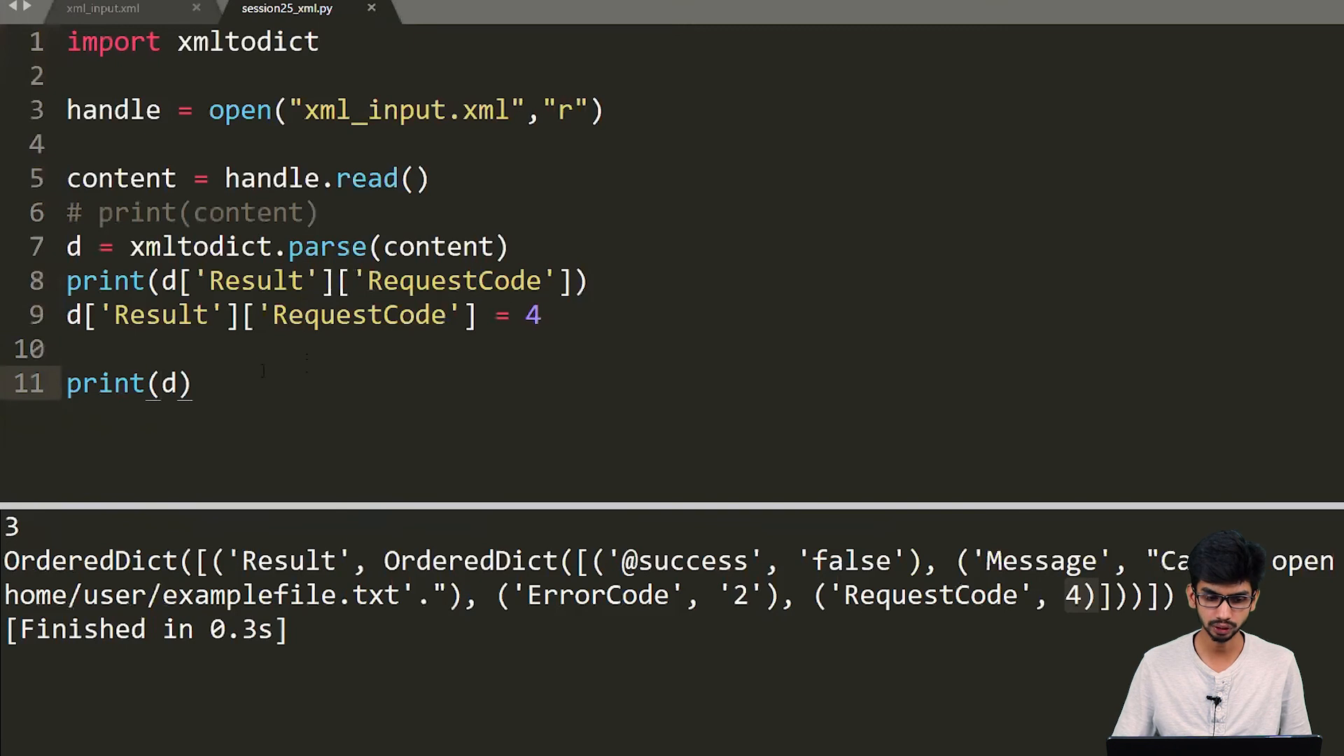
{"action": "left_click", "coordinate": [211, 315]}
{"action": "left_click", "coordinate": [212, 462]}
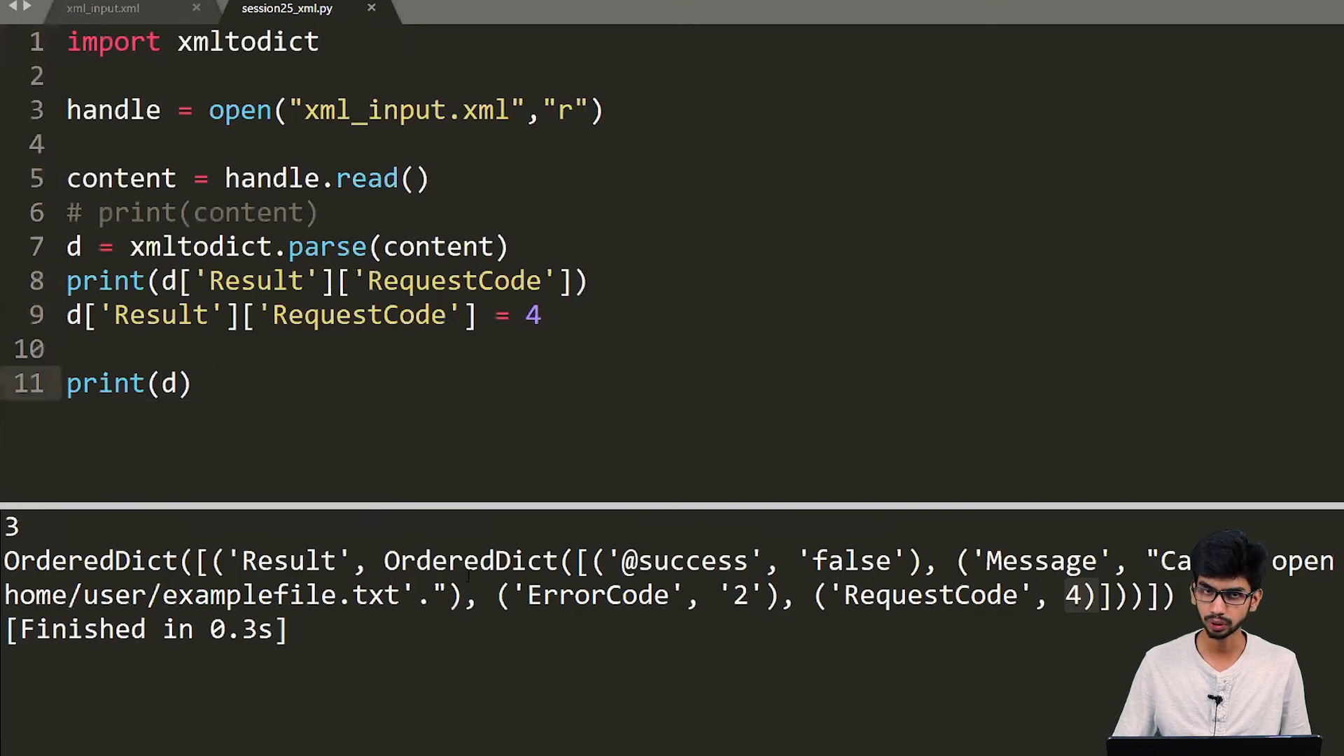
{"action": "left_click", "coordinate": [497, 560]}
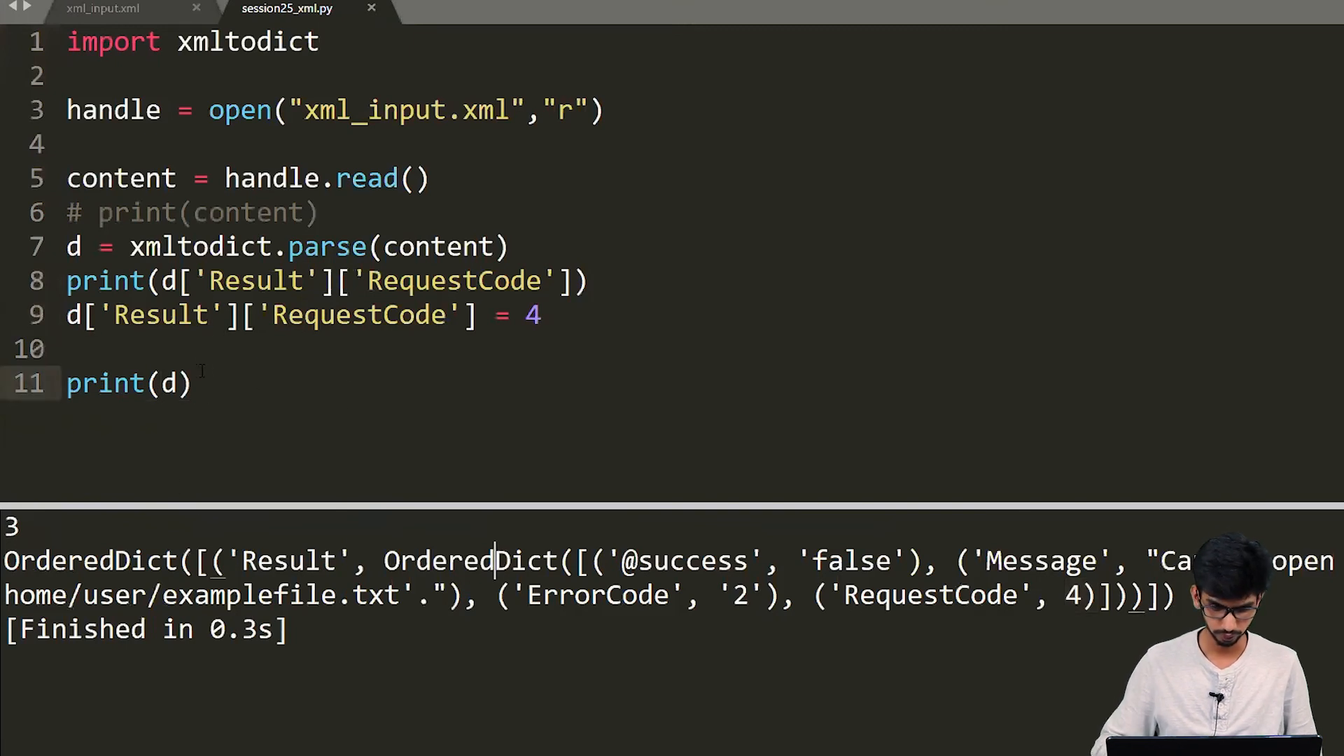
Step: Comment out print(d) and add x = xmltodict.unparse(d) on a new line
{"action": "left_click", "coordinate": [259, 384]}
{"action": "key", "text": "ctrl+slash"}
{"action": "key", "text": "Return"}
{"action": "key", "text": "Return"}
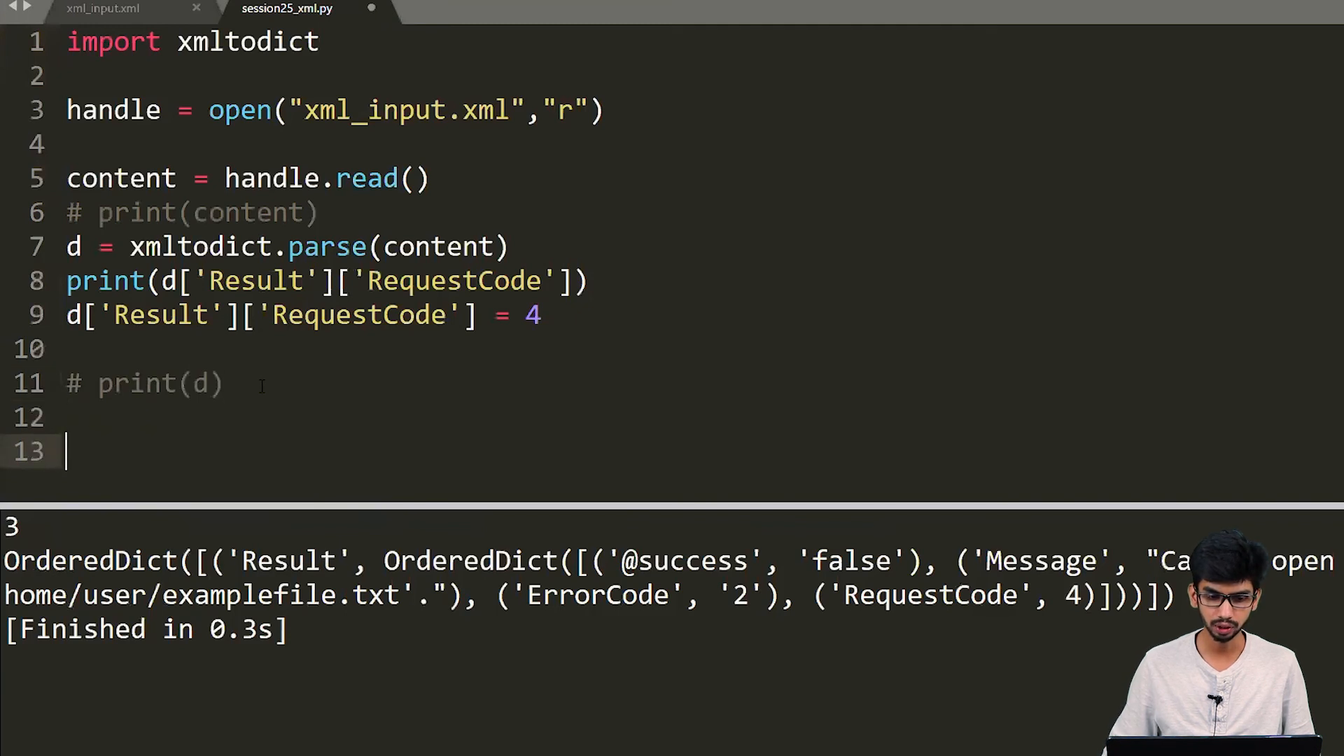
{"action": "key", "text": "Up"}
{"action": "key", "text": "Up"}
{"action": "key", "text": "Up"}
{"action": "key", "text": "Up"}
{"action": "key", "text": "Down"}
{"action": "key", "text": "Down"}
{"action": "key", "text": "Down"}
{"action": "key", "text": "Down"}
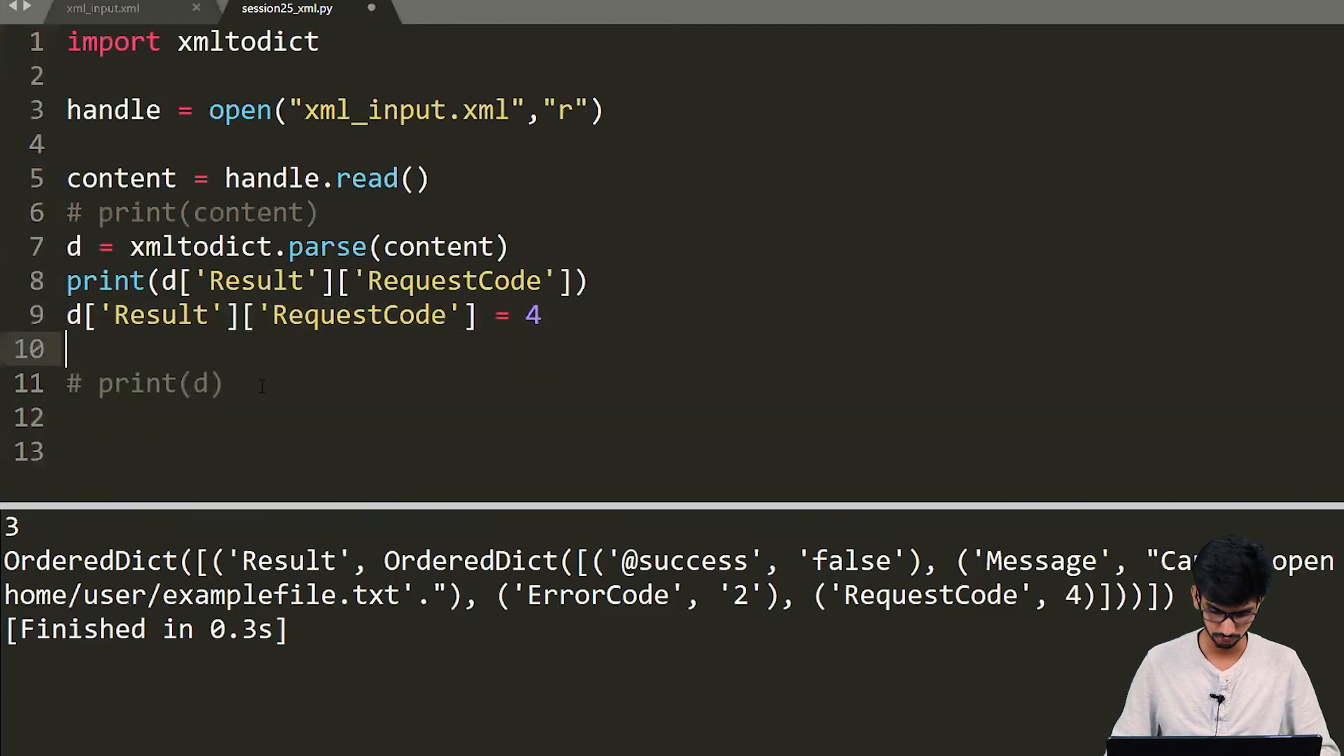
{"action": "key", "text": "Down"}
{"action": "key", "text": "Down"}
{"action": "key", "text": "Down"}
{"action": "type", "text": "x "}
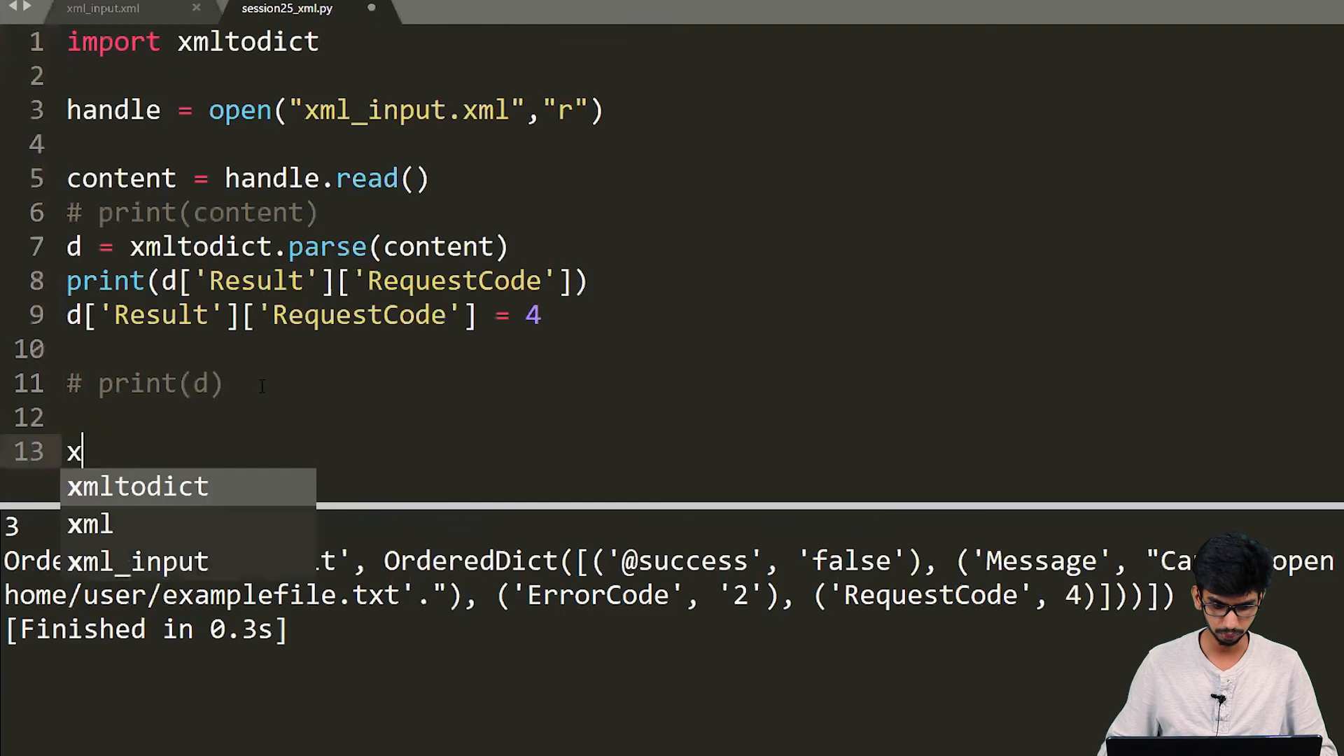
{"action": "type", "text": "="}
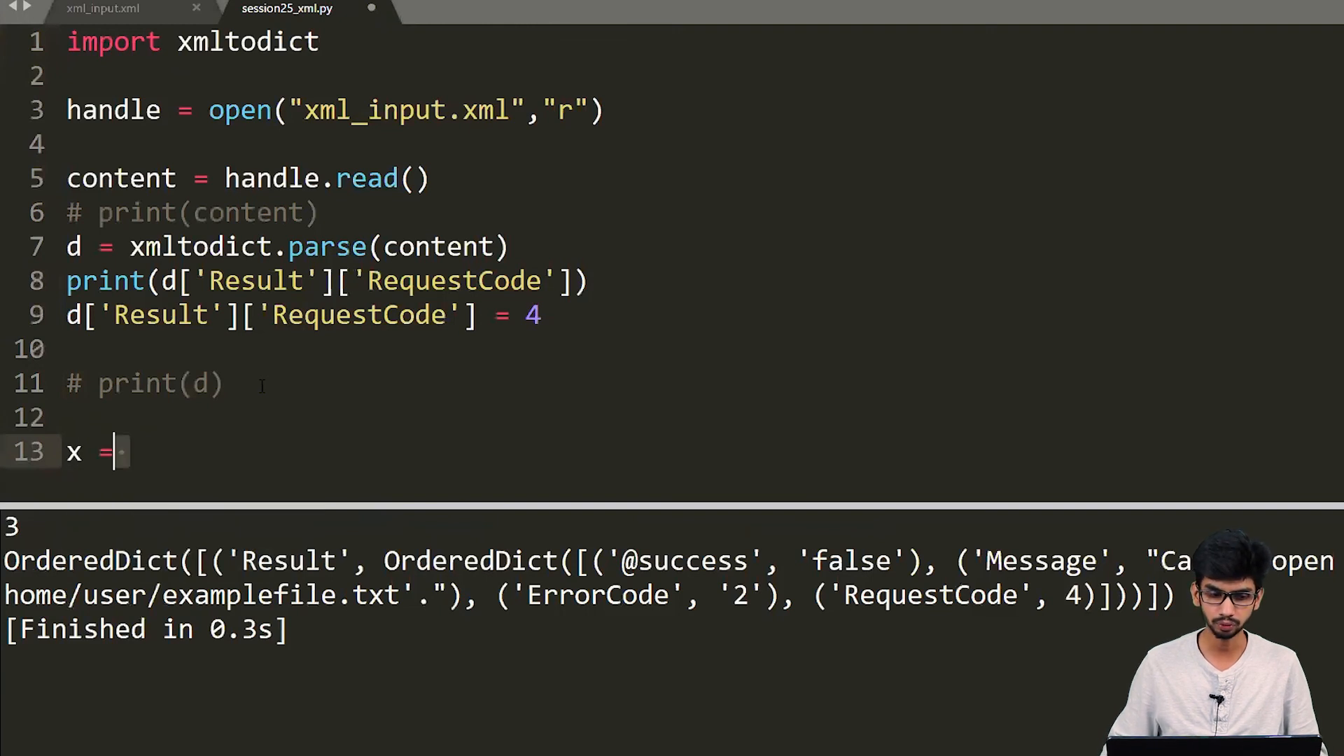
{"action": "key", "text": "Up"}
{"action": "key", "text": "Up"}
{"action": "key", "text": "Up"}
{"action": "key", "text": "Up"}
{"action": "key", "text": "Down"}
{"action": "key", "text": "Down"}
{"action": "key", "text": "Down"}
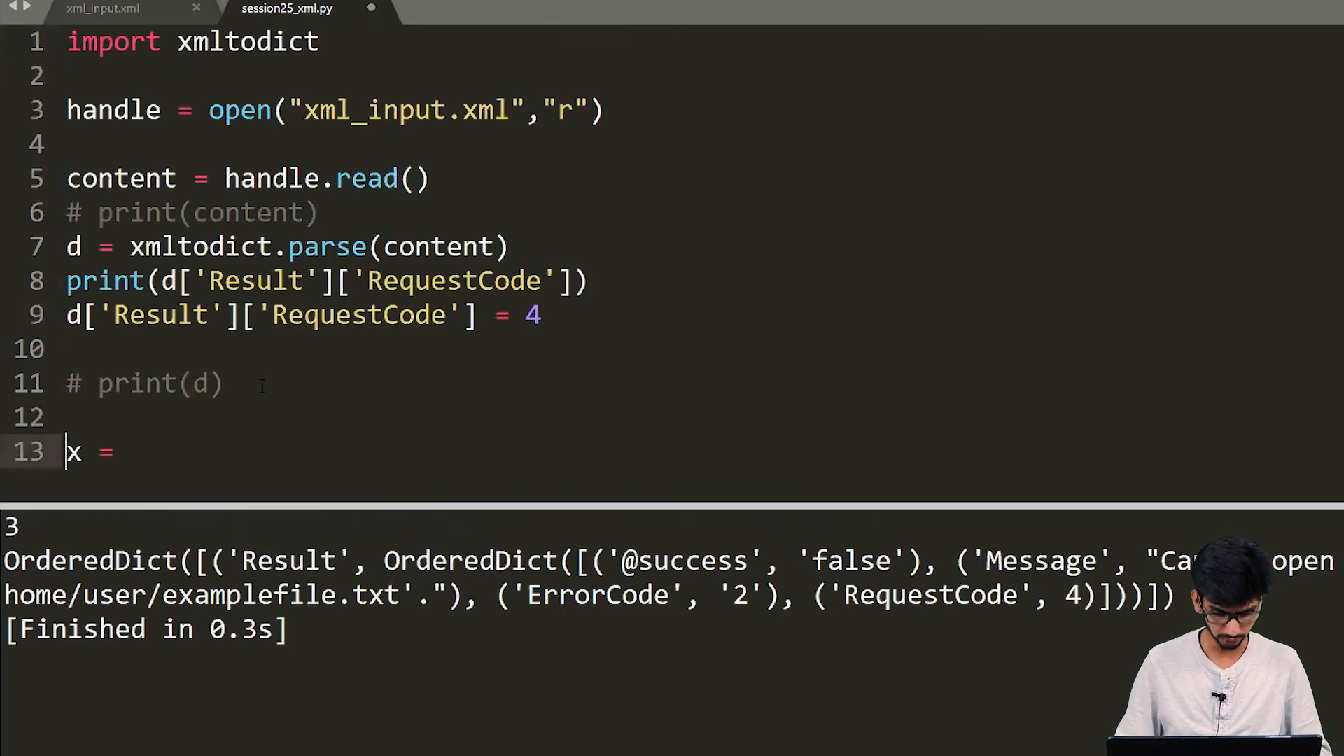
{"action": "key", "text": "End"}
{"action": "type", "text": "xmlt"}
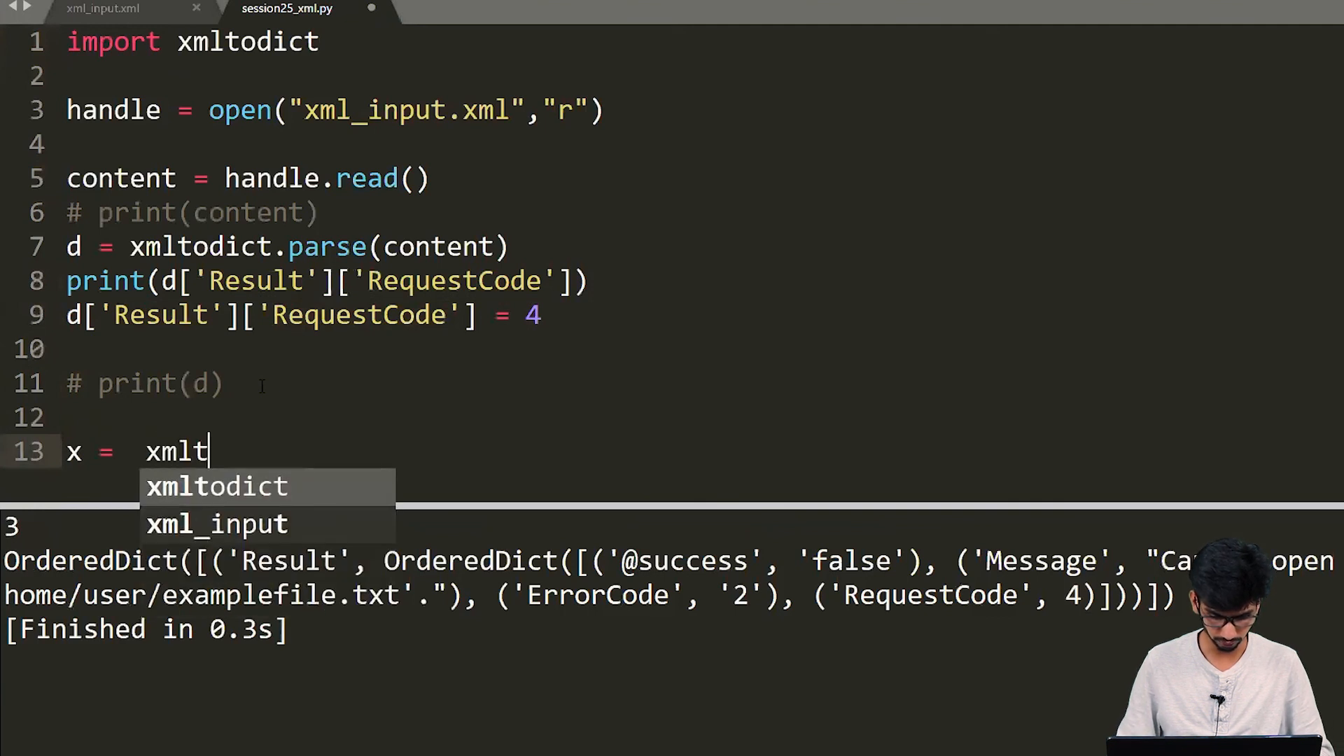
{"action": "type", "text": "odict"}
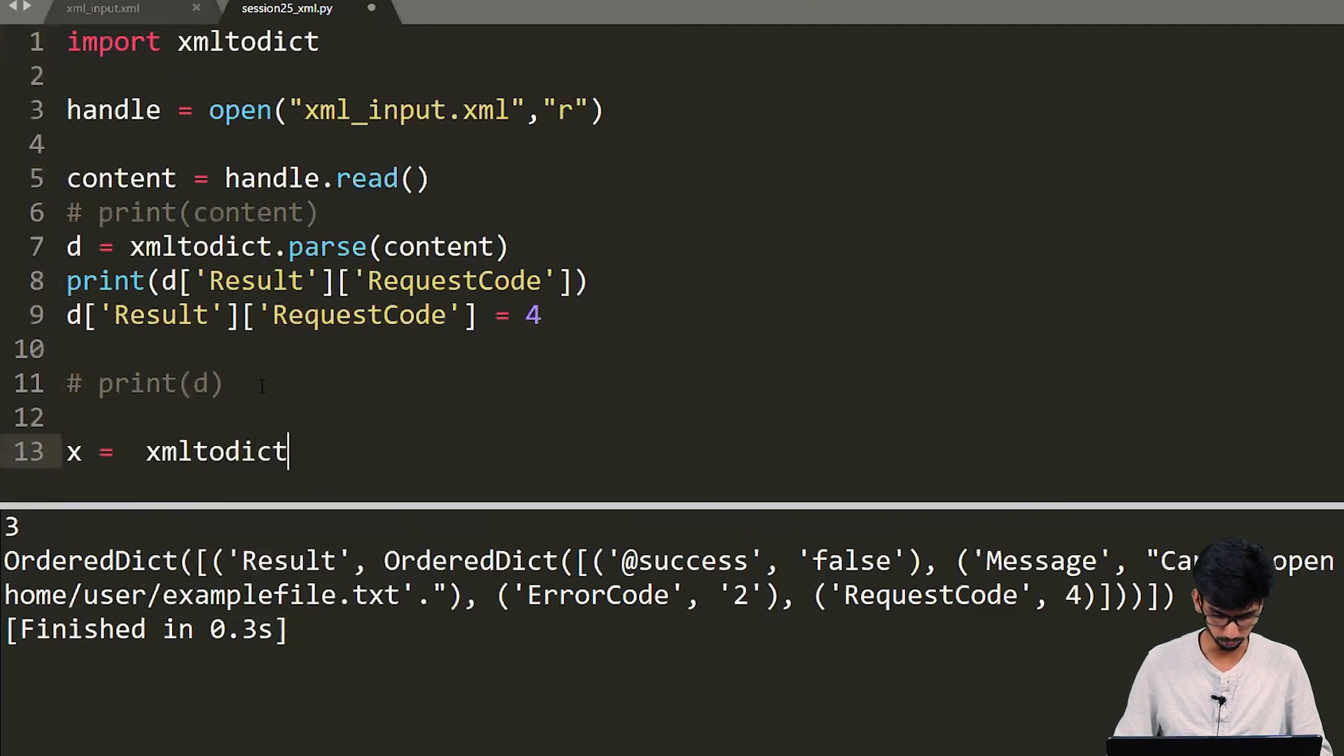
{"action": "type", "text": ".unpars"}
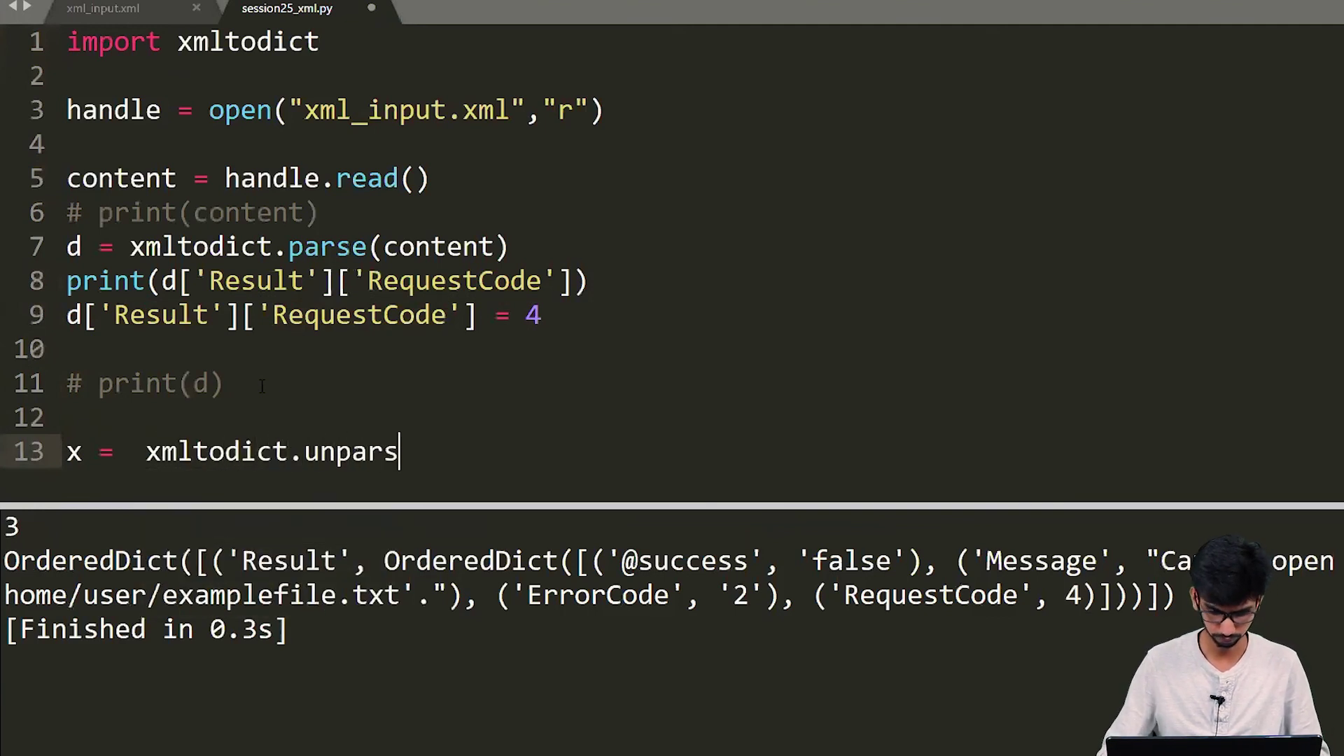
{"action": "type", "text": "e(d"}
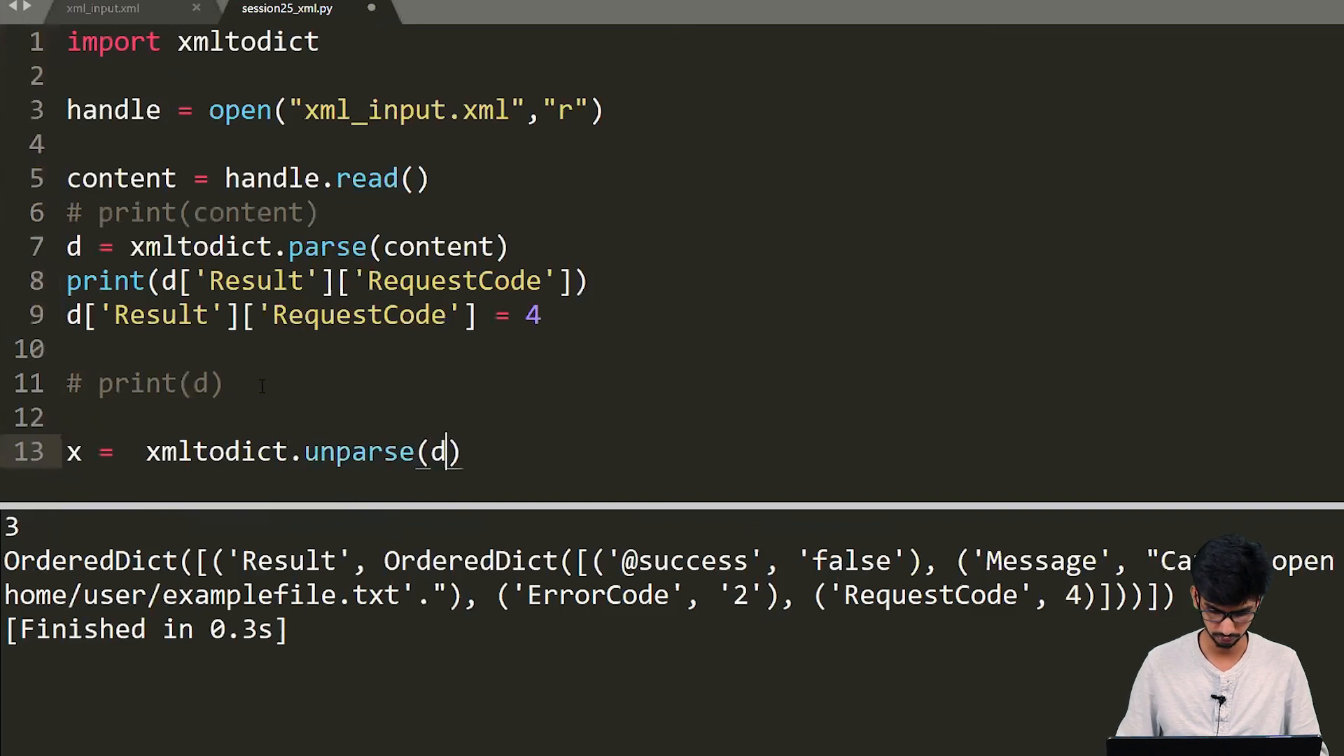
{"action": "type", "text": ")"}
{"action": "key", "text": "Return"}
{"action": "type", "text": "prin"}
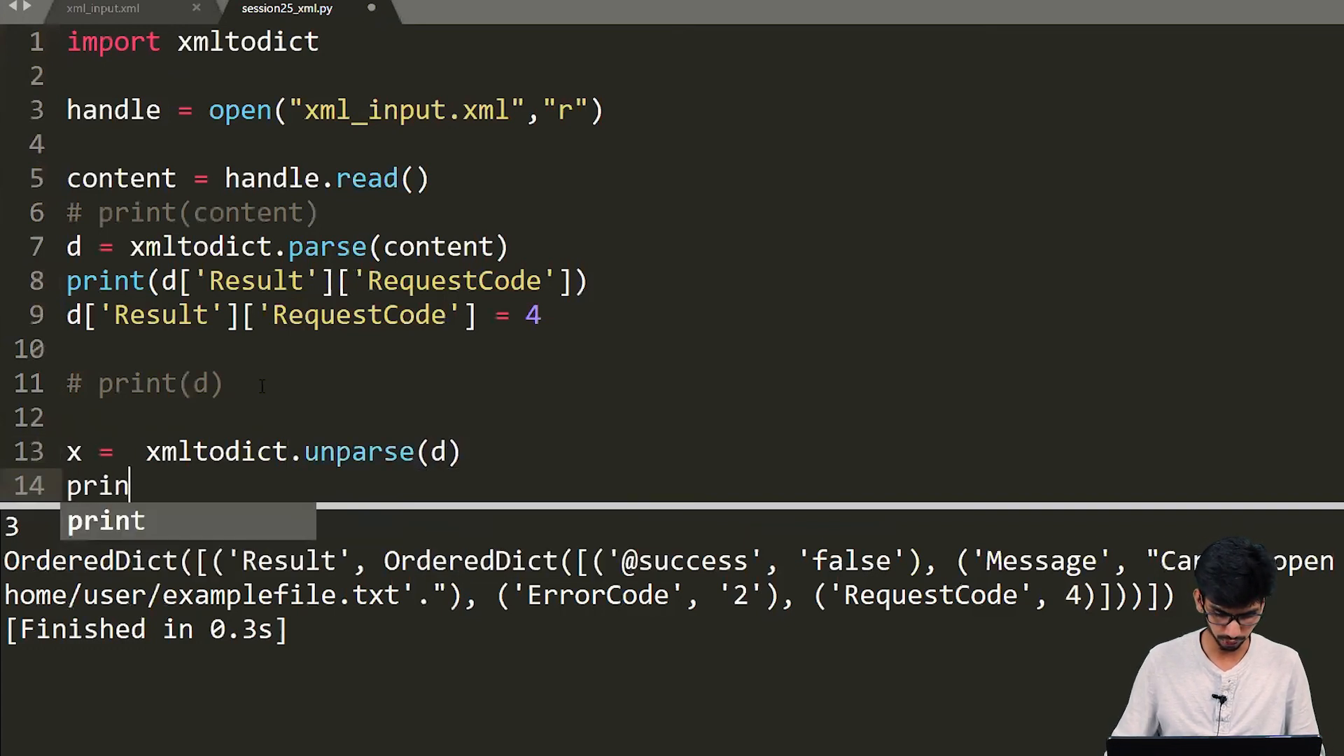
{"action": "type", "text": "t(d"}
Step: Add print(x), comment out the RequestCode print, and run to show the Result XML with RequestCode 4
{"action": "key", "text": "BackSpace"}
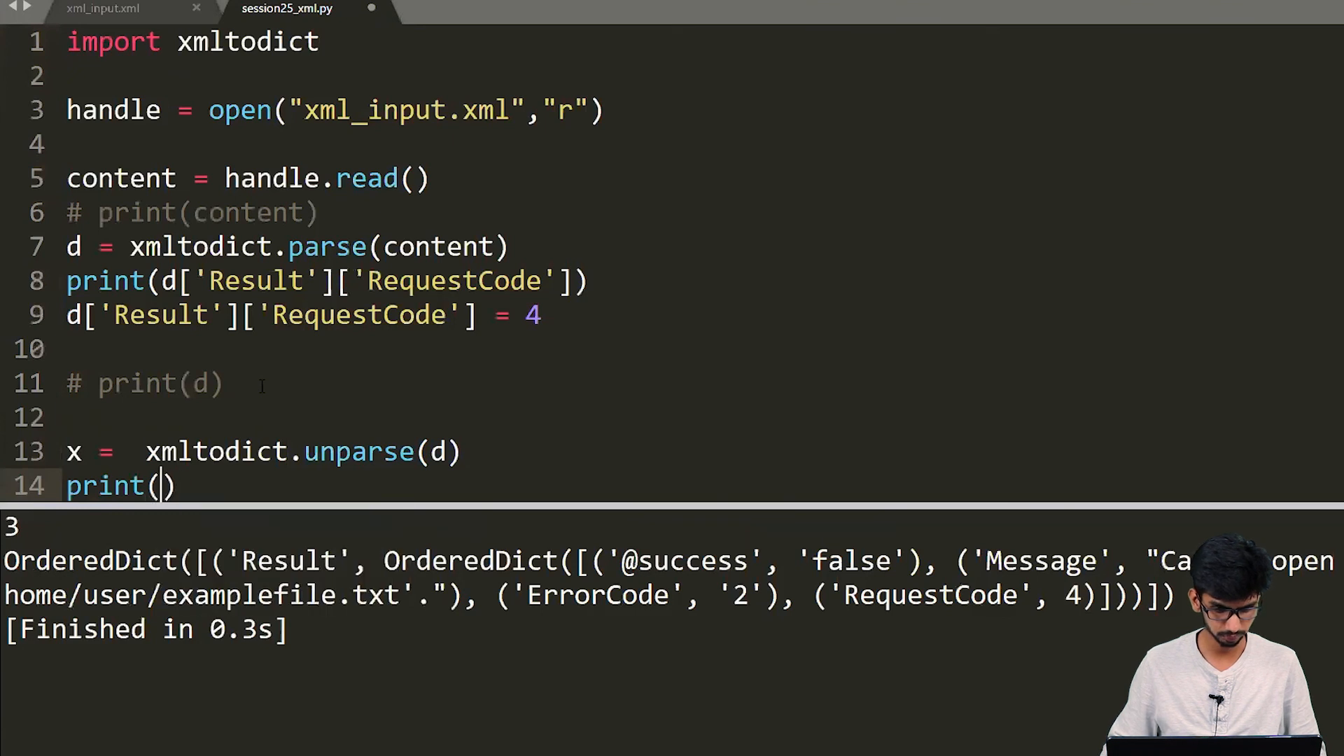
{"action": "type", "text": "x"}
{"action": "key", "text": "Escape"}
{"action": "key", "text": "Up"}
{"action": "key", "text": "Up"}
{"action": "key", "text": "Up"}
{"action": "key", "text": "Up"}
{"action": "key", "text": "Up"}
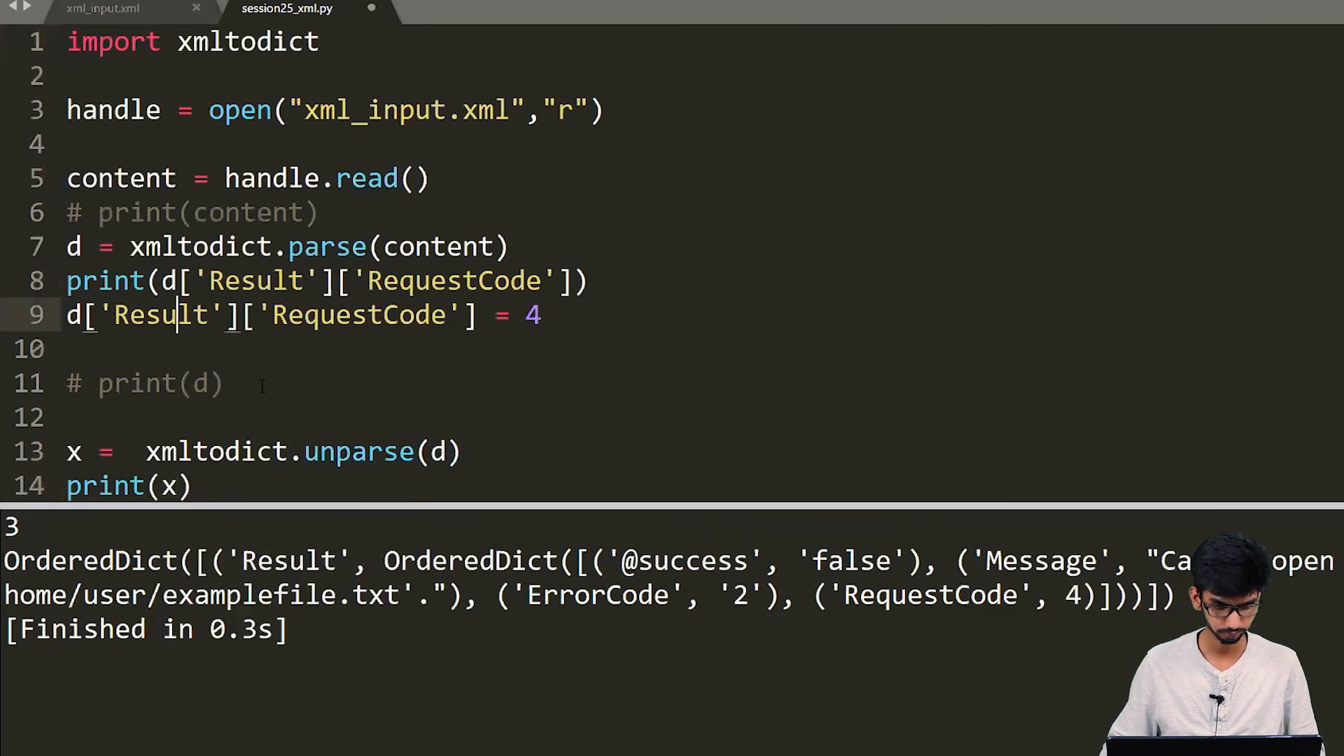
{"action": "key", "text": "ctrl+slash"}
{"action": "key", "text": "Up"}
{"action": "key", "text": "Up"}
{"action": "key", "text": "Down"}
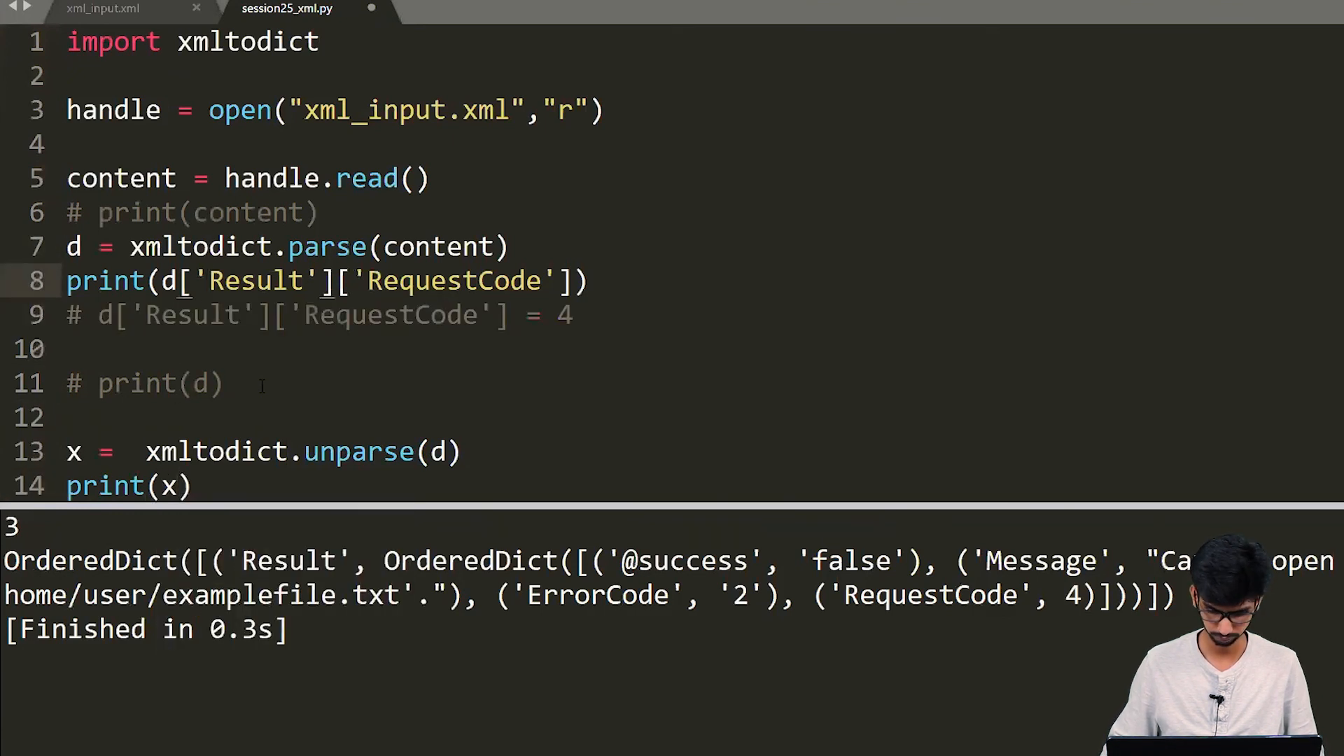
{"action": "key", "text": "Down"}
{"action": "key", "text": "ctrl+slash"}
{"action": "key", "text": "Up"}
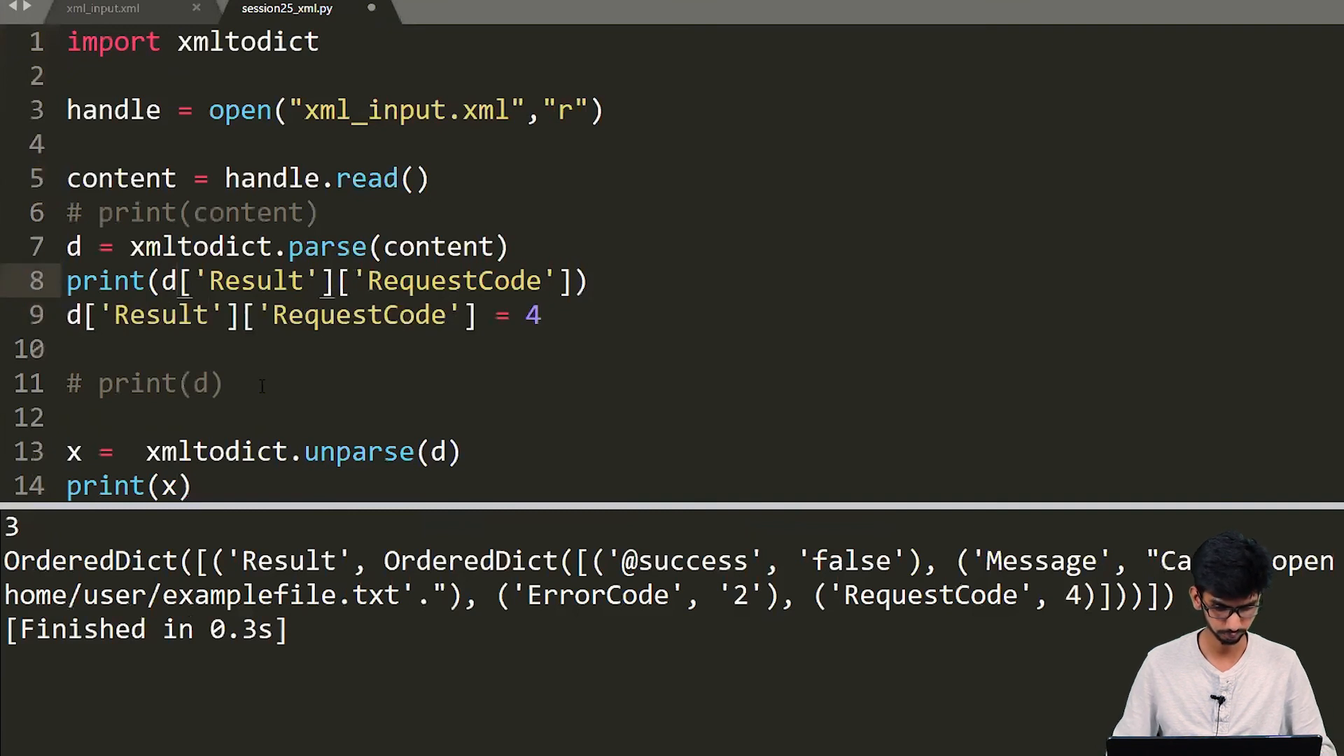
{"action": "key", "text": "ctrl+slash"}
{"action": "key", "text": "ctrl+b"}
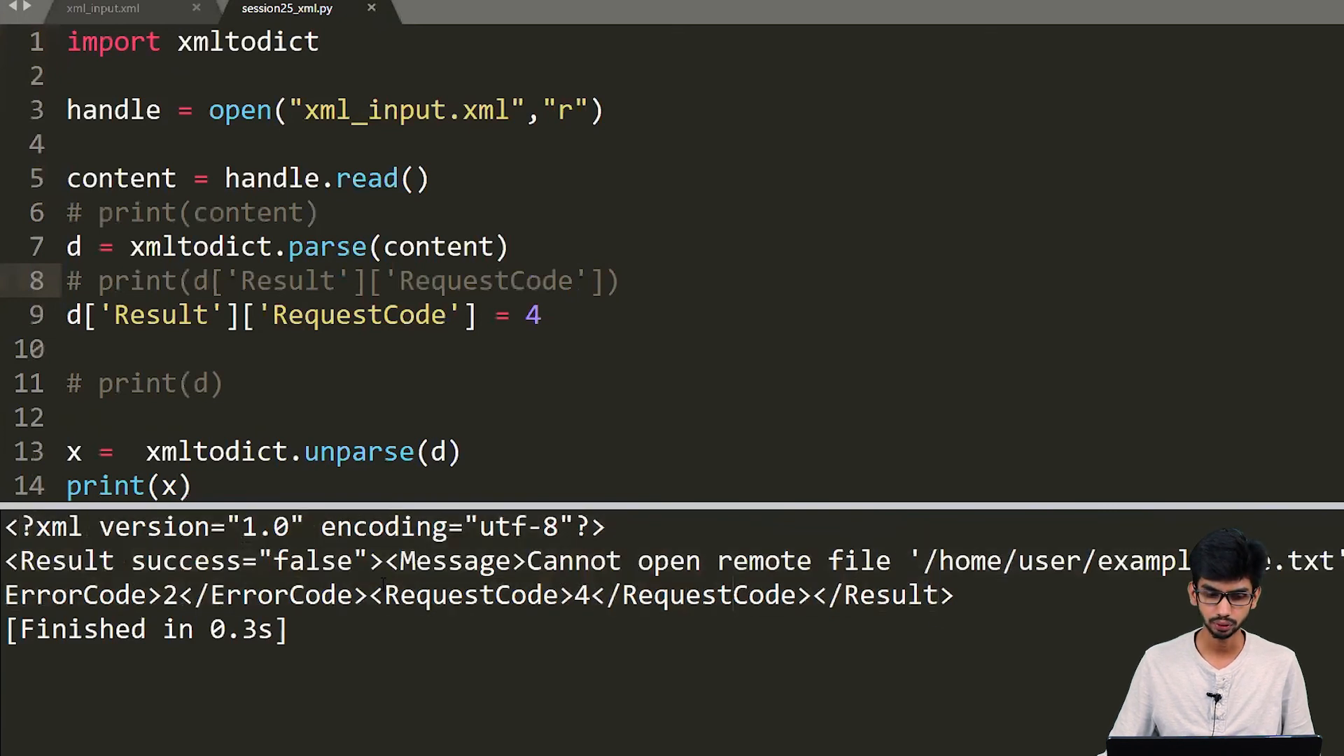
Step: Review the script from the input file name to the content print, highlighting uses of x
{"action": "left_click", "coordinate": [343, 424]}
{"action": "scroll", "coordinate": [343, 424], "scroll_direction": "down", "scroll_amount": 2}
{"action": "left_click", "coordinate": [337, 282]}
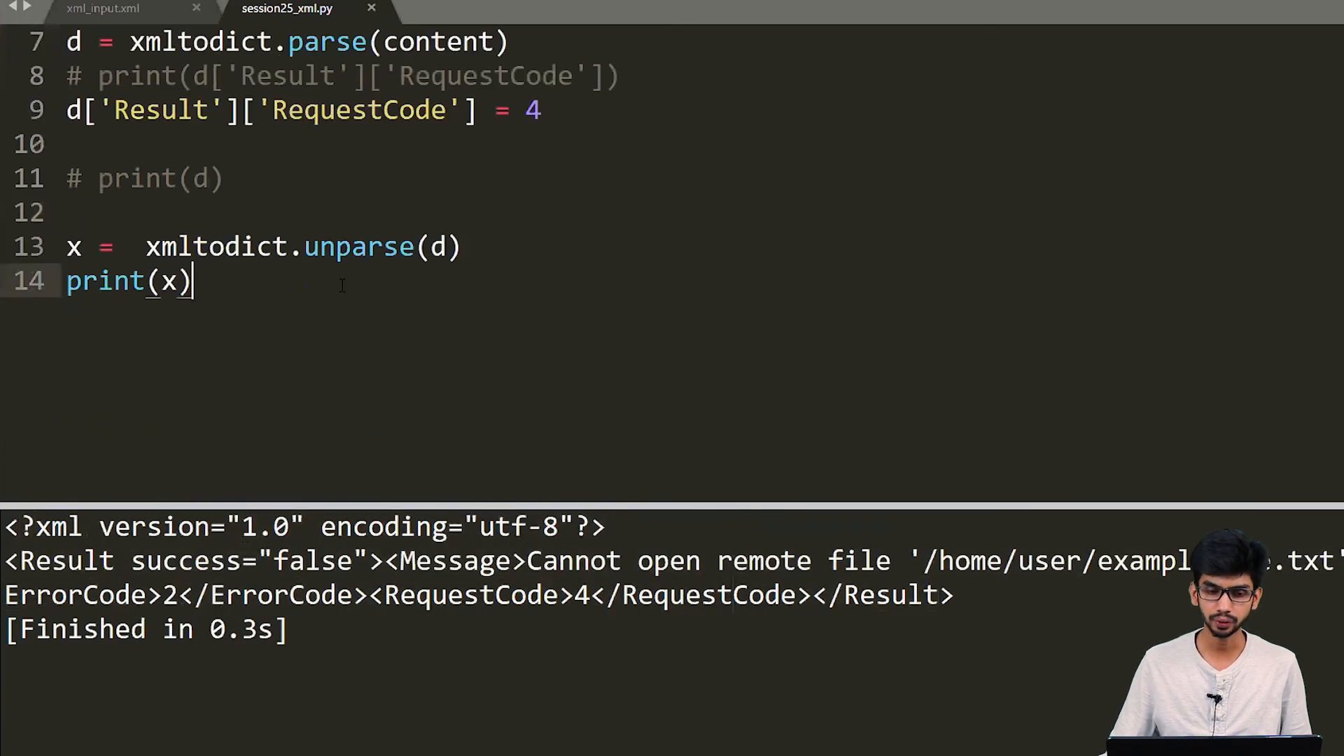
{"action": "scroll", "coordinate": [336, 282], "scroll_direction": "up", "scroll_amount": 2}
{"action": "left_click", "coordinate": [420, 112]}
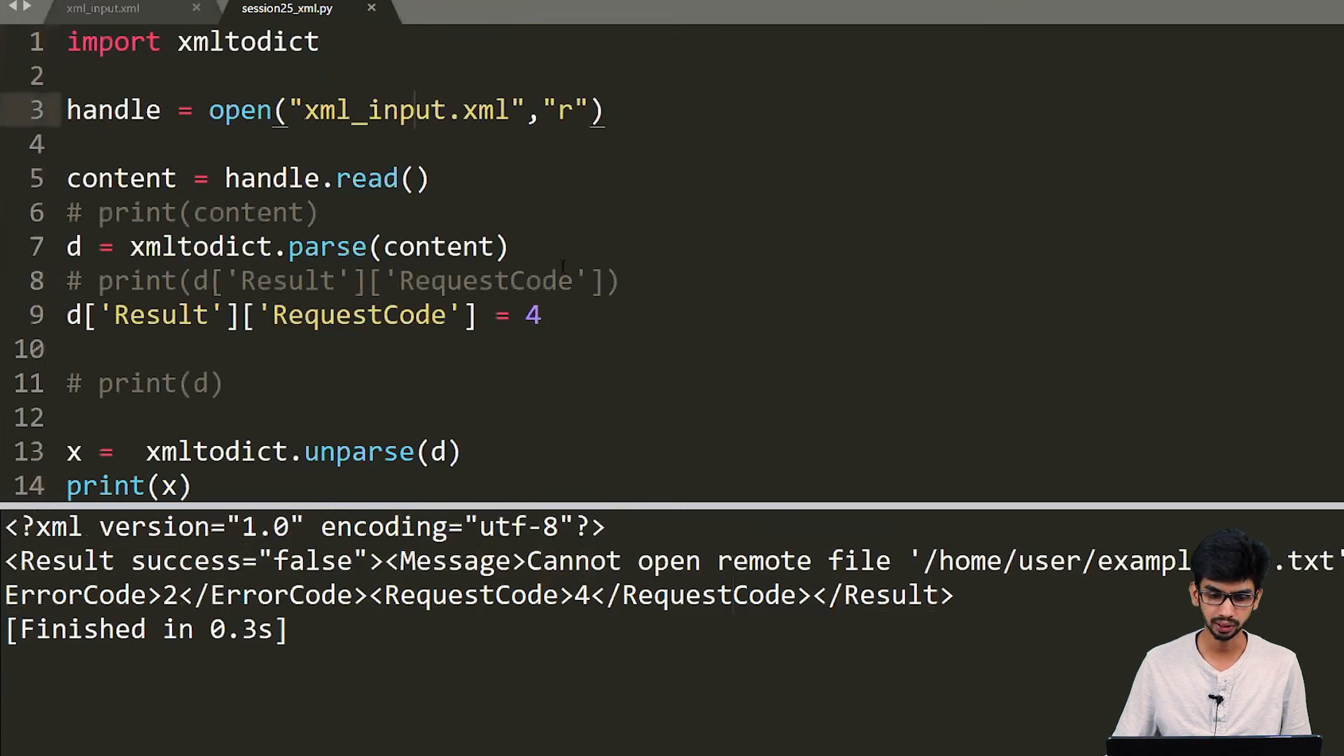
{"action": "left_click", "coordinate": [321, 213]}
{"action": "scroll", "coordinate": [320, 213], "scroll_direction": "down", "scroll_amount": 2}
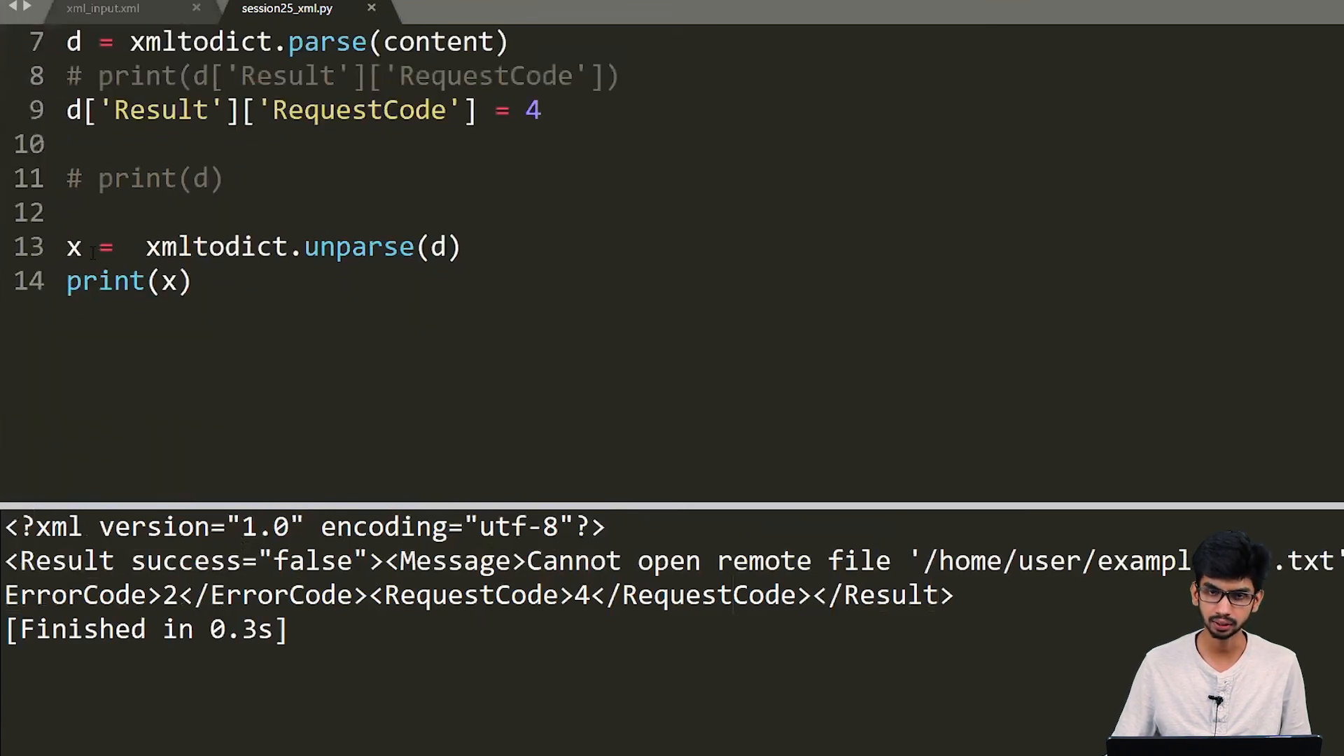
{"action": "double_click", "coordinate": [73, 247]}
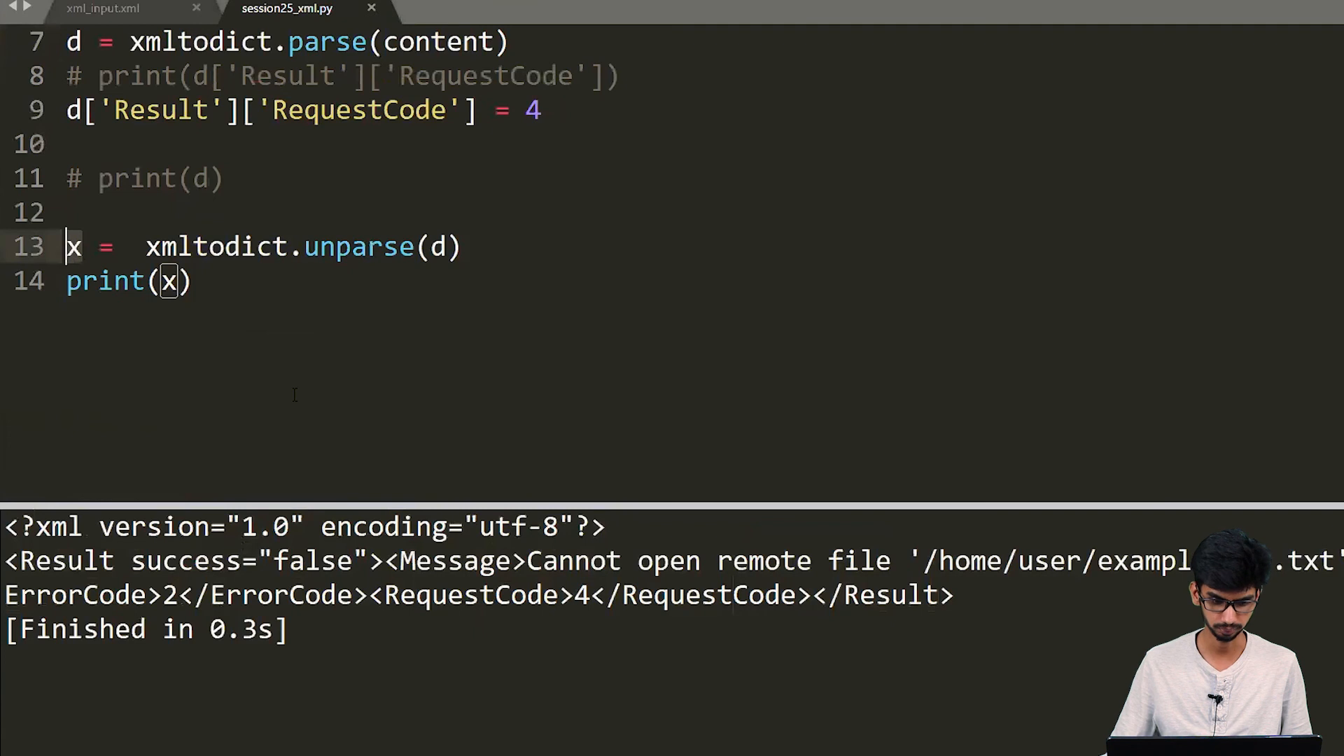
Step: Select the whole script from print(x) upward to go over it, then clear the selection
{"action": "left_click", "coordinate": [263, 303]}
{"action": "key", "text": "shift+Up"}
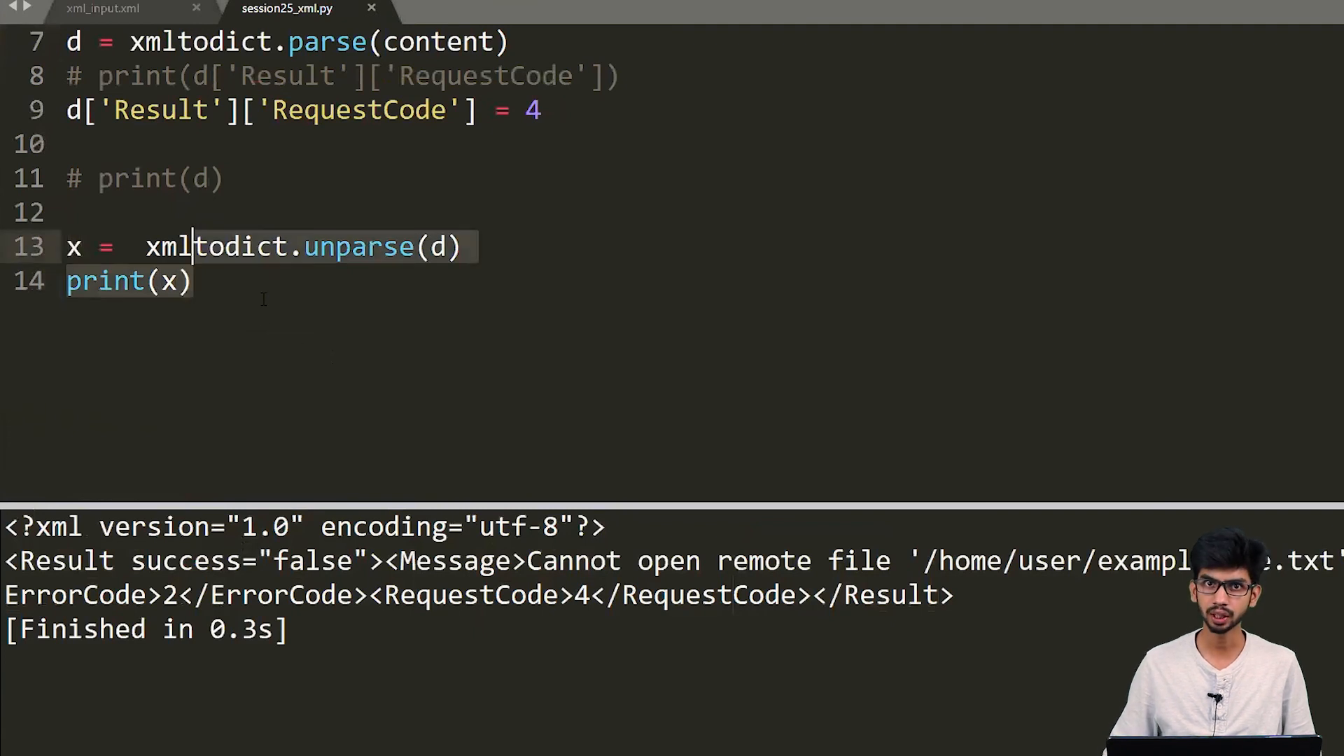
{"action": "key", "text": "shift+Up"}
{"action": "key", "text": "shift+Up"}
{"action": "key", "text": "shift+Up"}
{"action": "key", "text": "shift+Up"}
{"action": "key", "text": "shift+Up"}
{"action": "key", "text": "shift+Up"}
{"action": "key", "text": "shift+Down"}
{"action": "key", "text": "shift+Down"}
{"action": "key", "text": "shift+Down"}
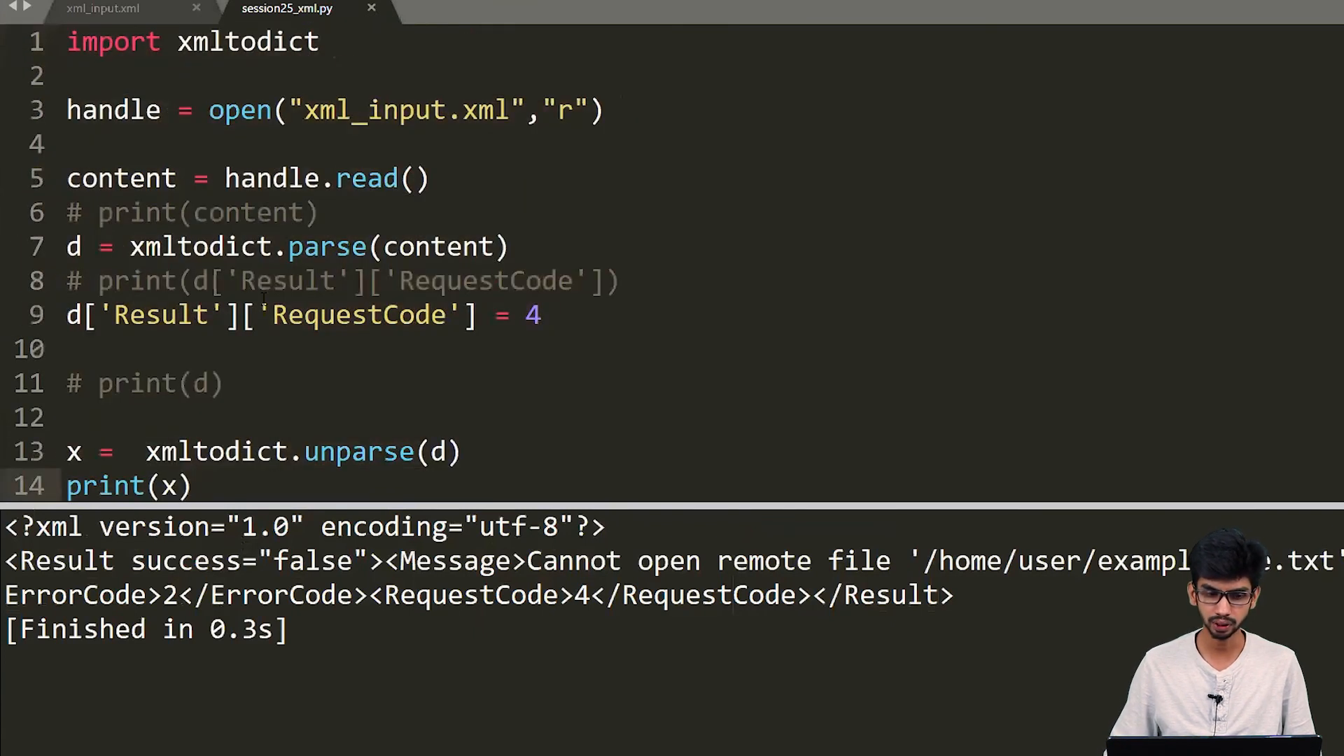
{"action": "key", "text": "shift+Up"}
{"action": "key", "text": "shift+Up"}
{"action": "key", "text": "shift+Up"}
{"action": "key", "text": "shift+Up"}
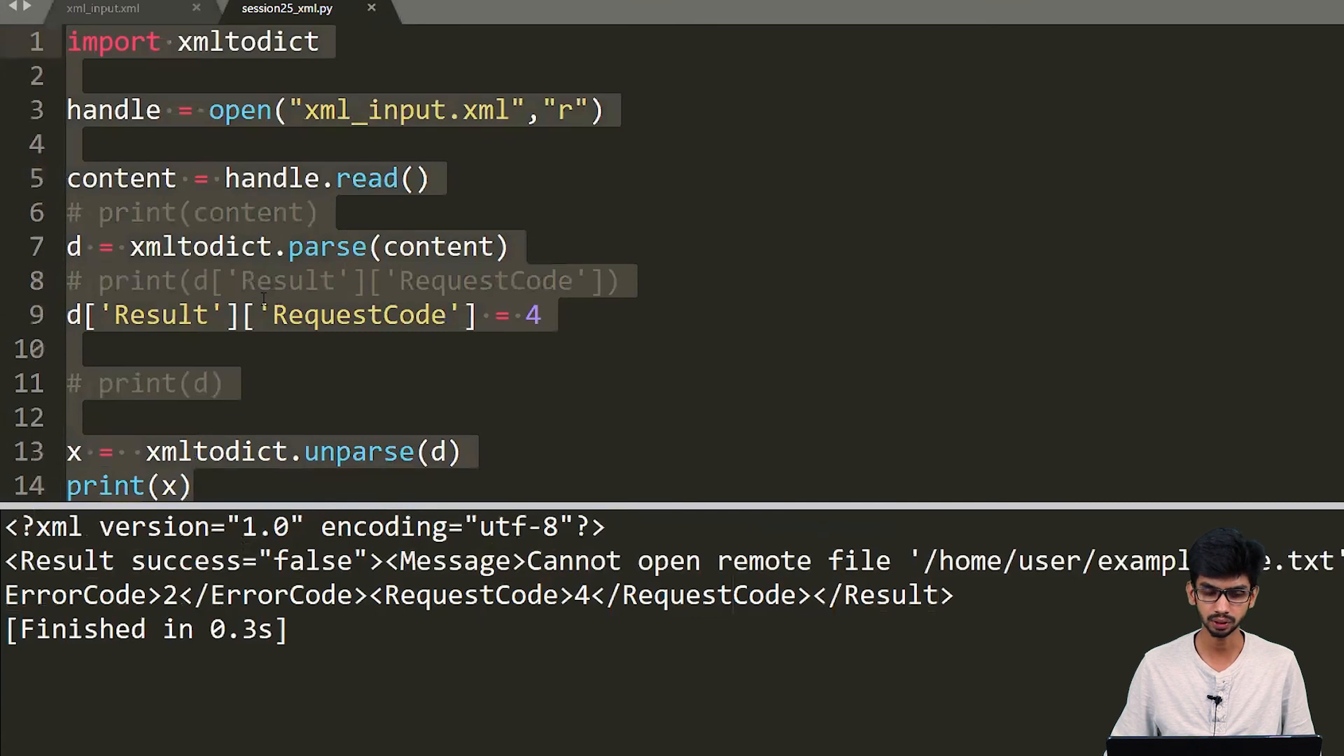
{"action": "key", "text": "Right"}
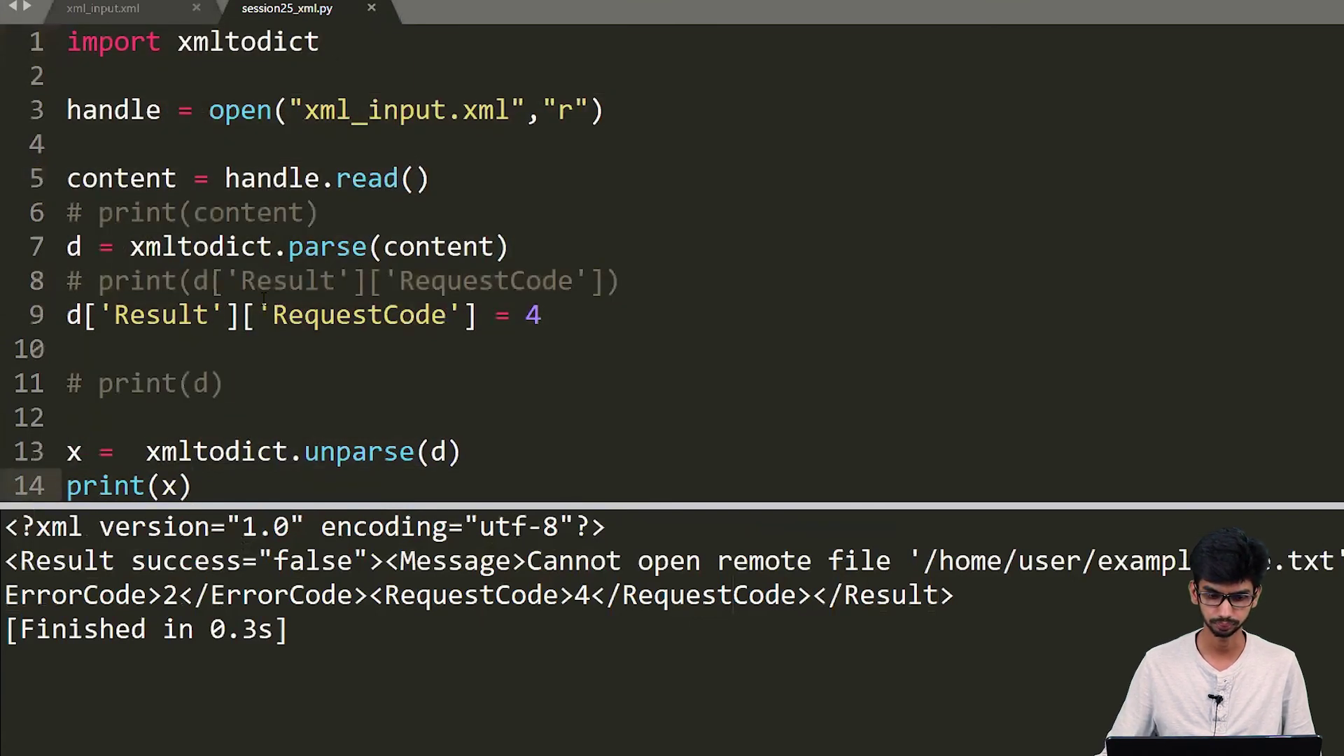
{"action": "left_click", "coordinate": [289, 213]}
{"action": "left_click", "coordinate": [207, 479]}
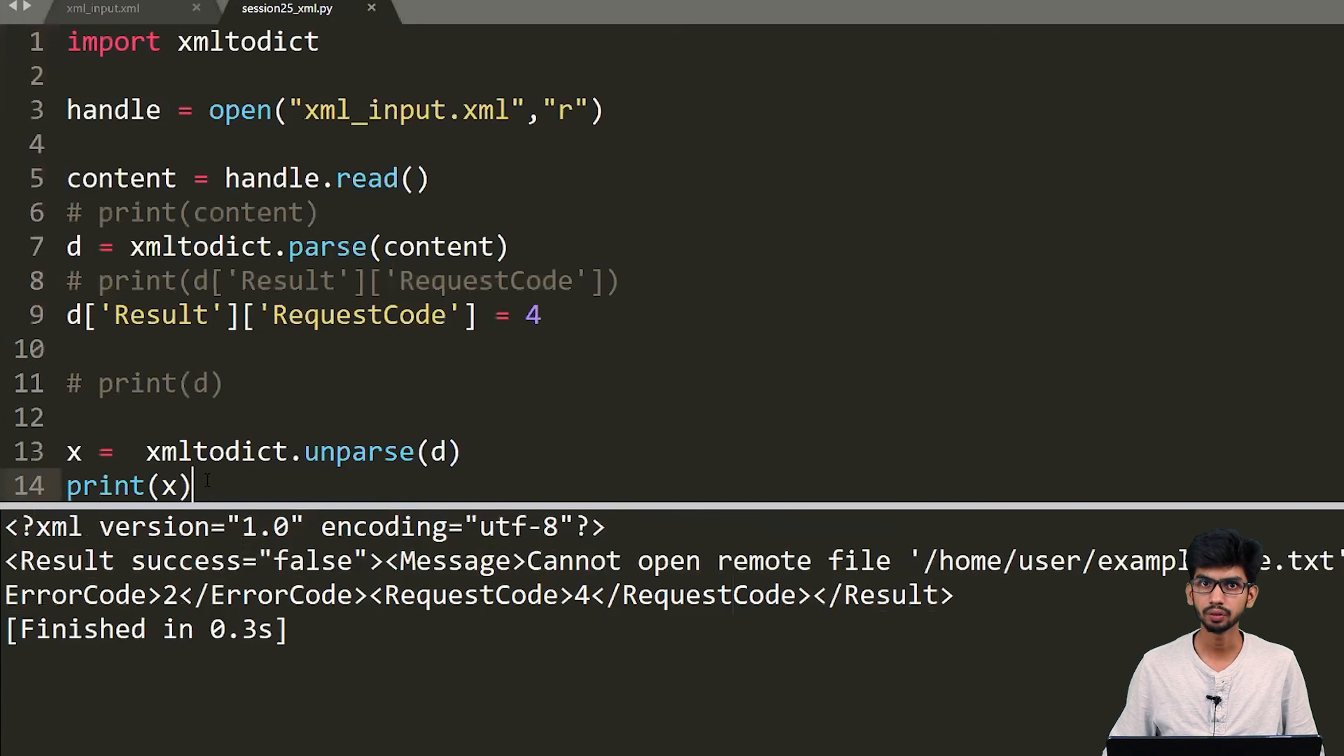